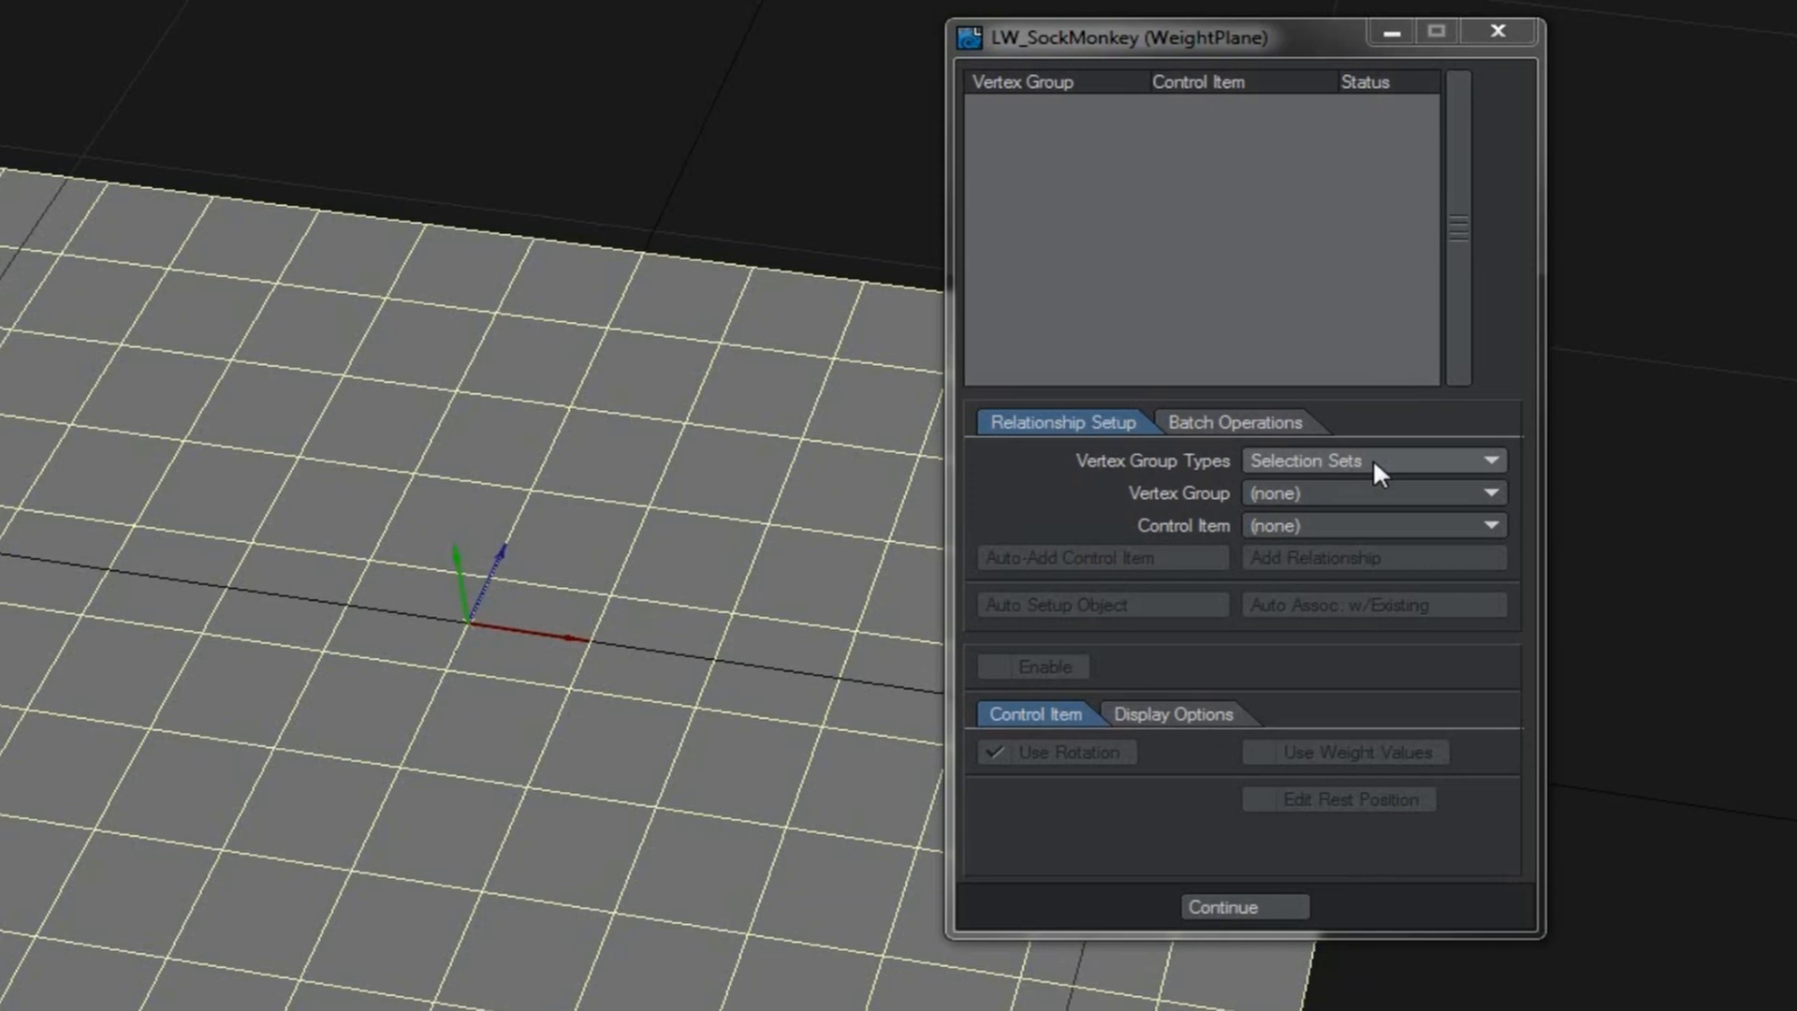
# - Add a relationship linking the Weight1 weight map of WeightPlane to the Camera as its control item
pyautogui.click(1376, 464)
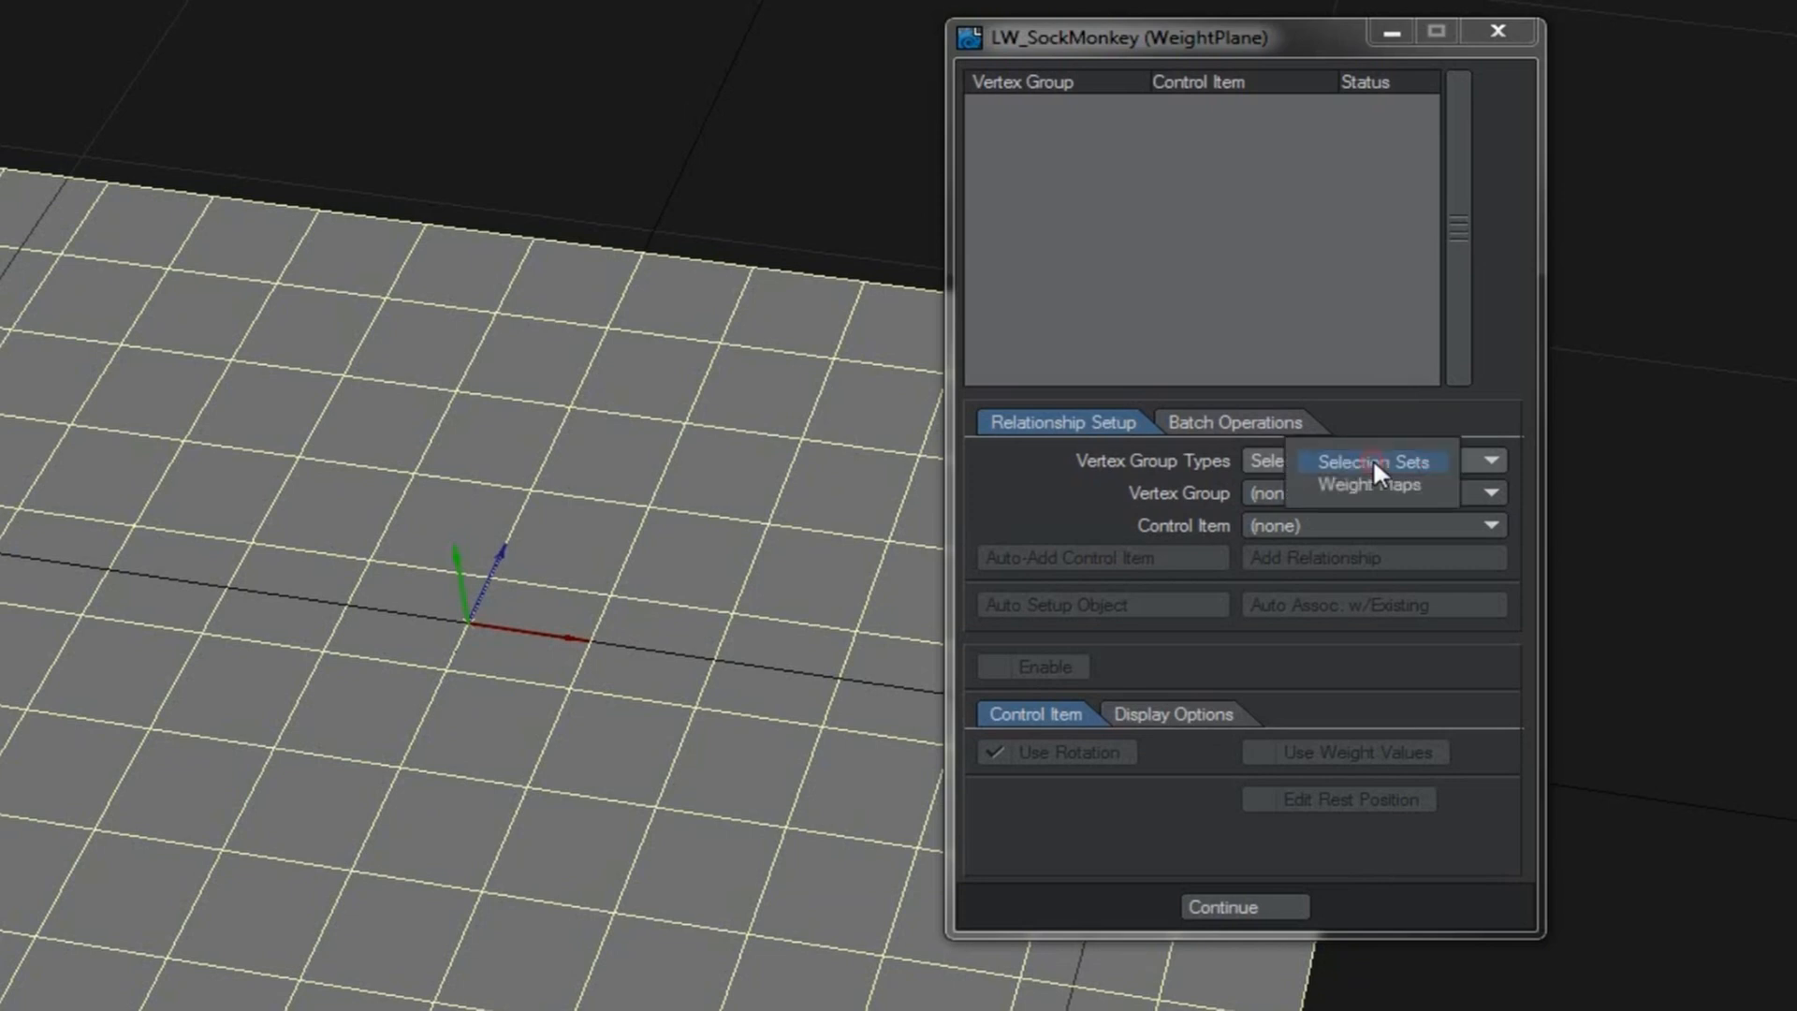
pyautogui.click(1415, 491)
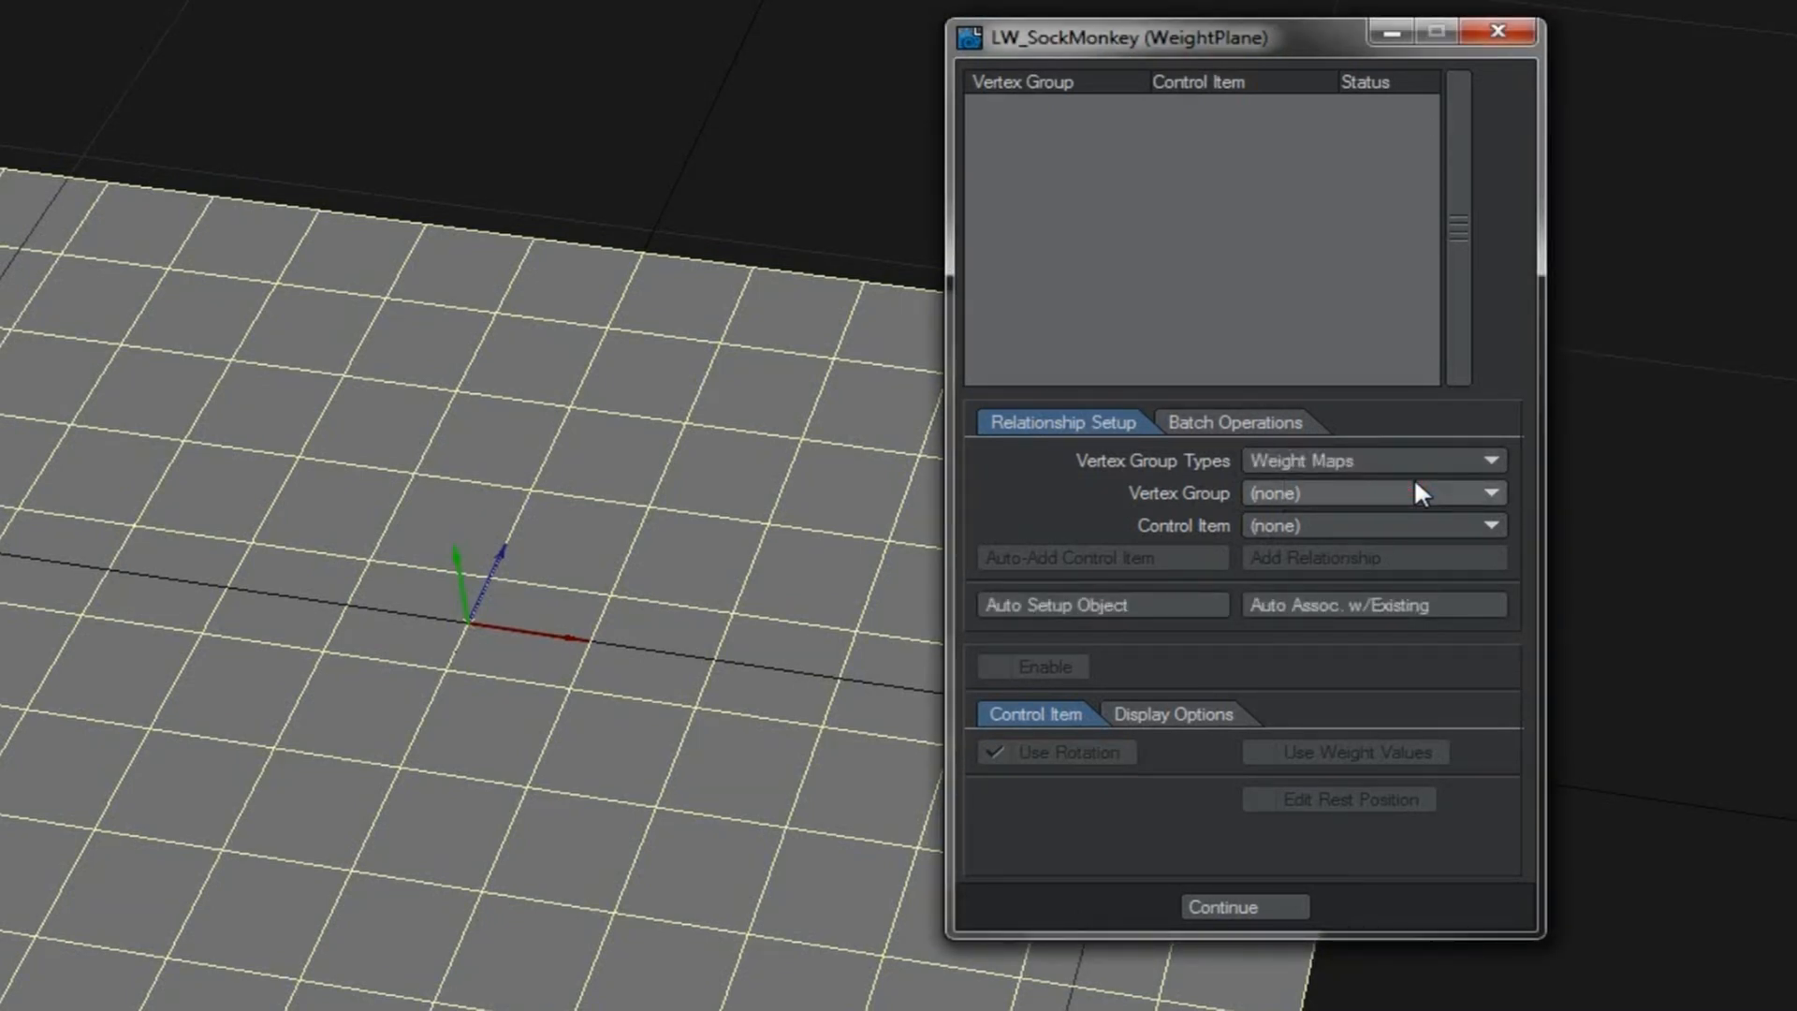
pyautogui.click(1416, 488)
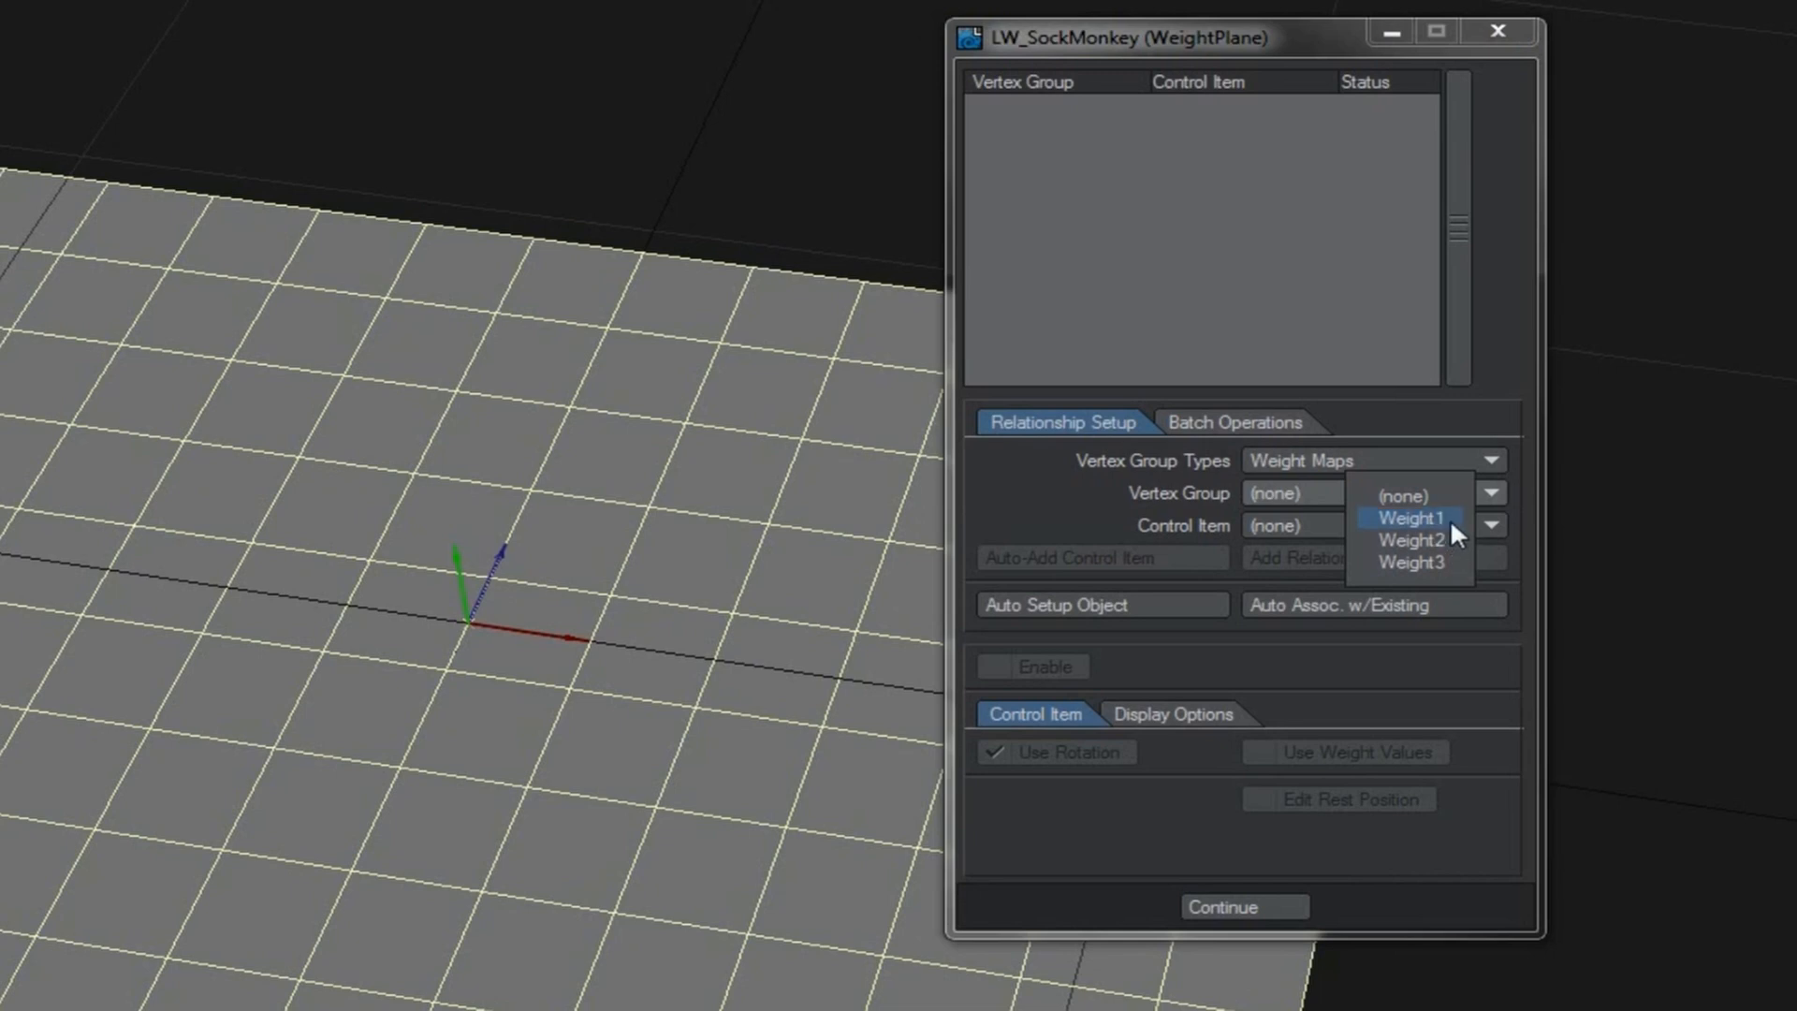
pyautogui.click(1450, 522)
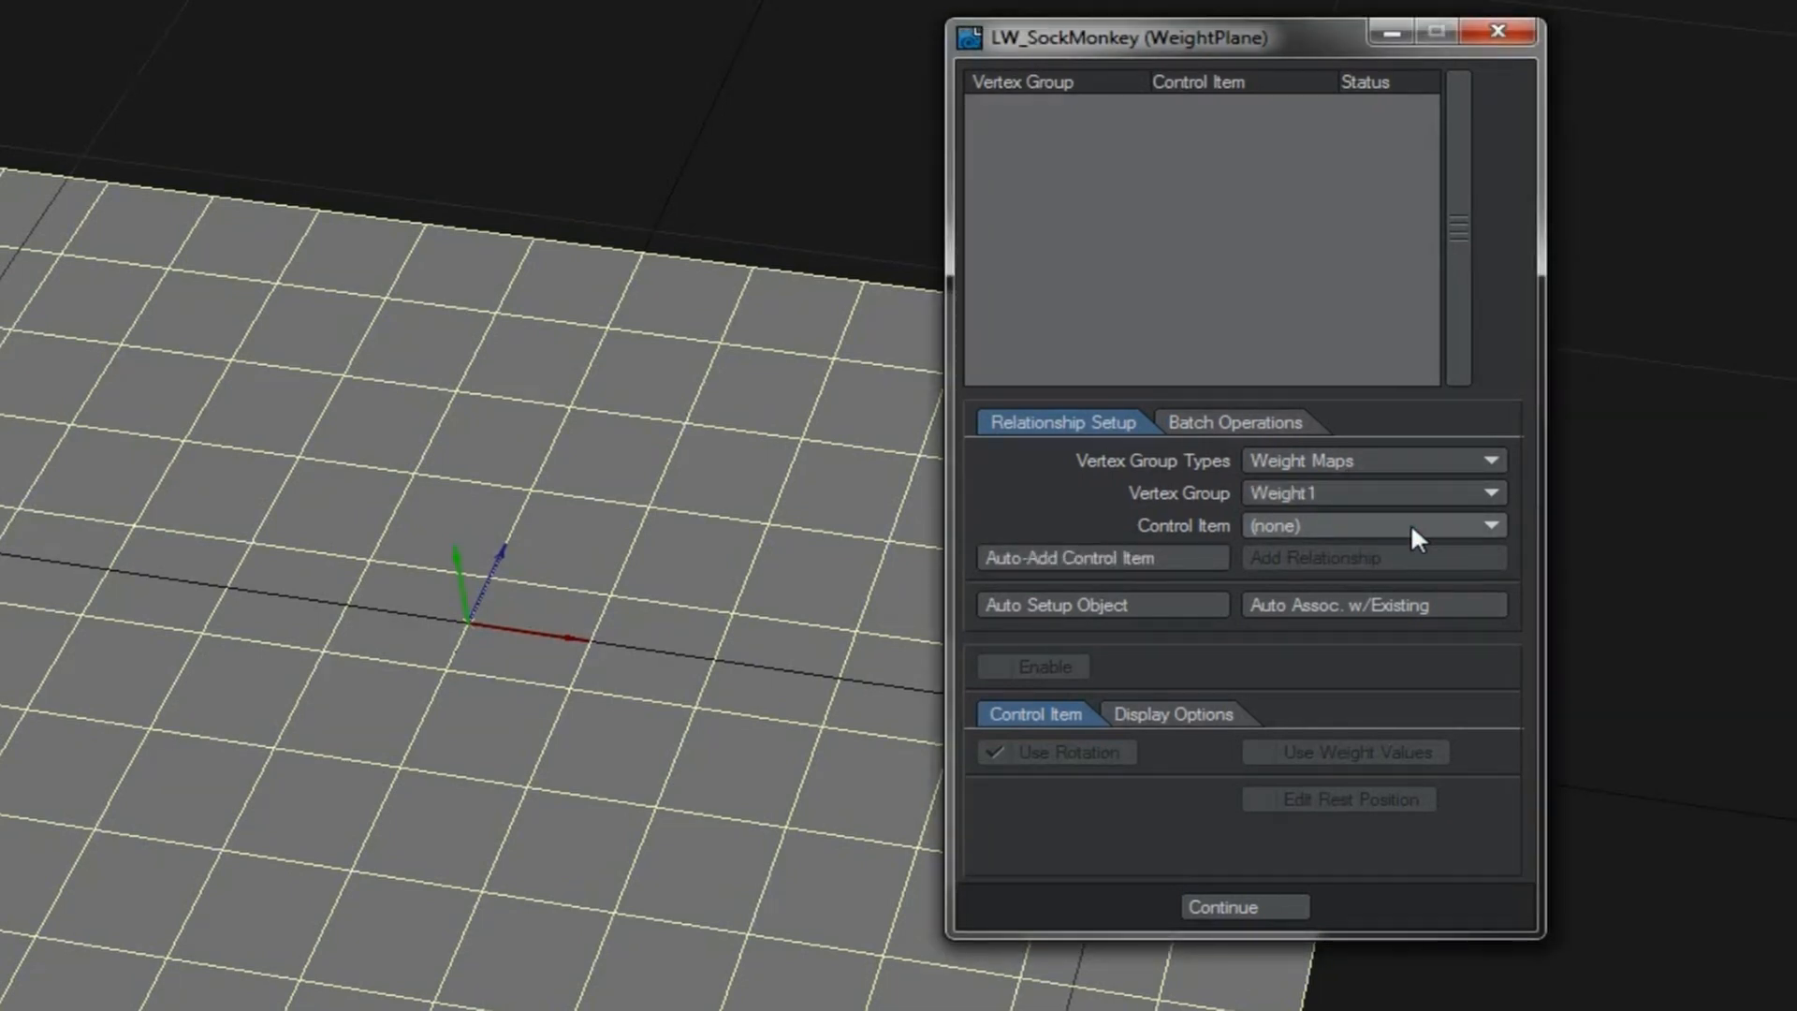
pyautogui.click(1411, 524)
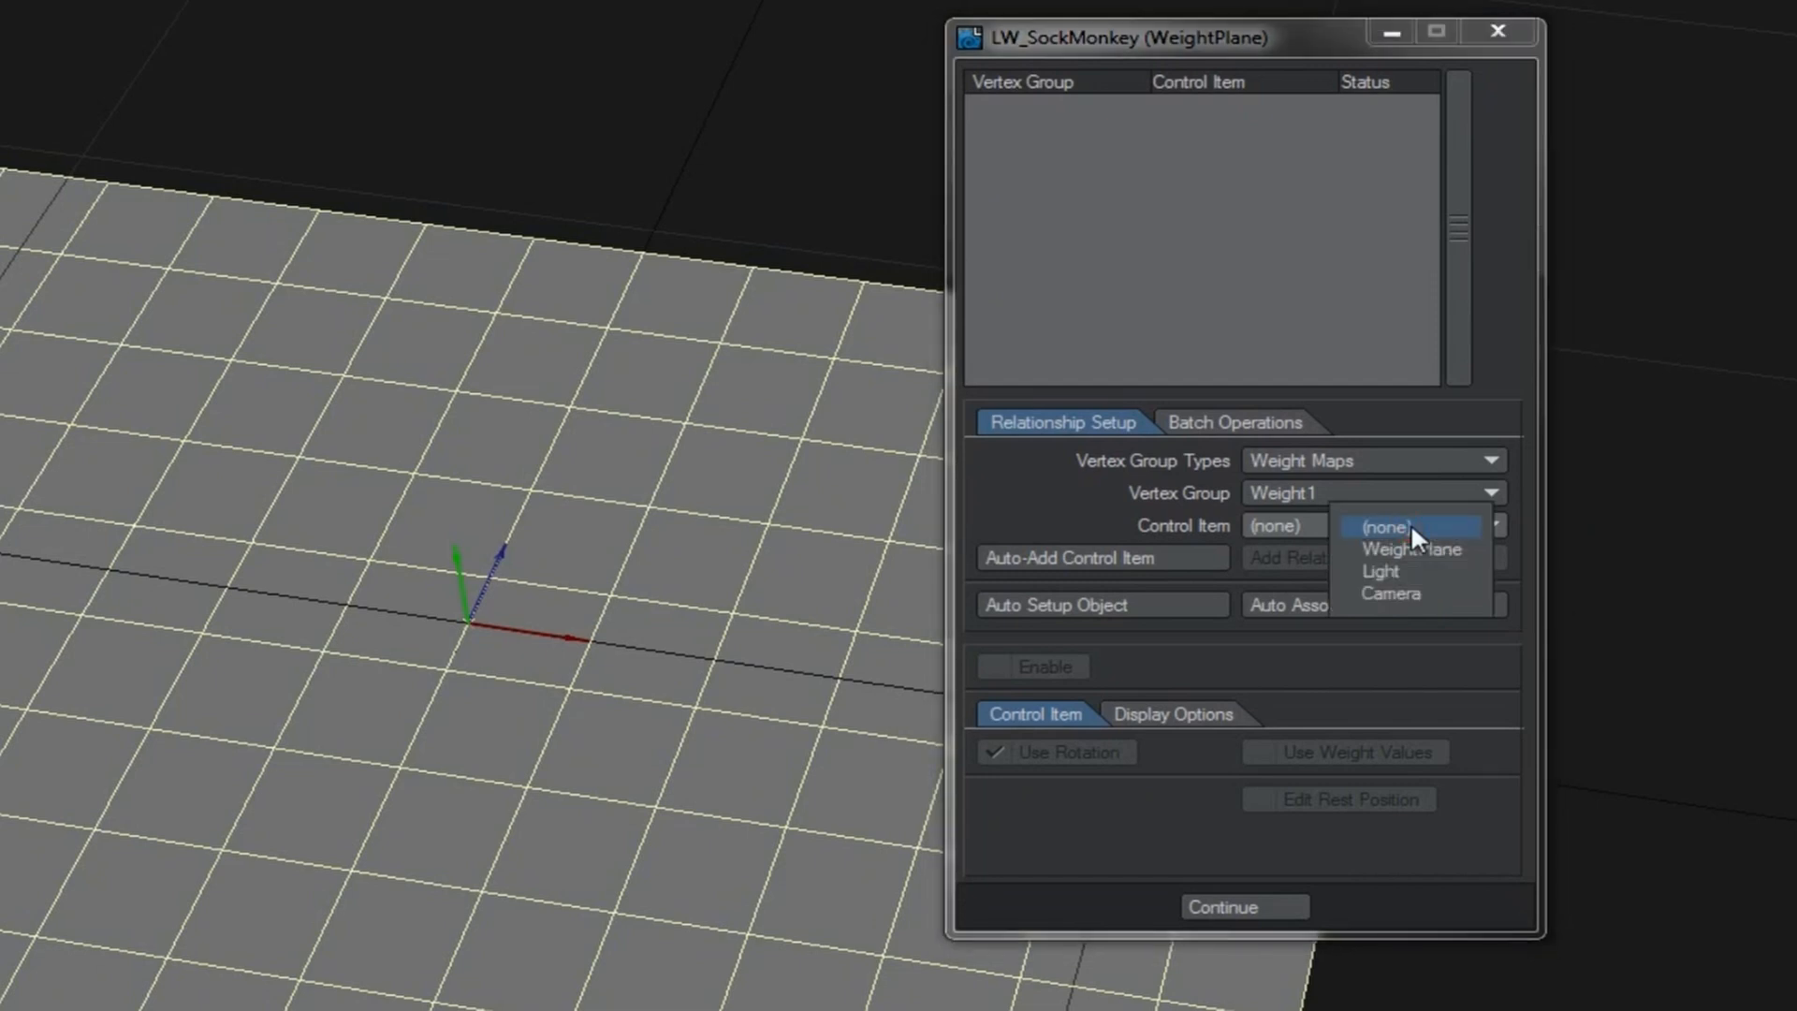
pyautogui.click(1408, 593)
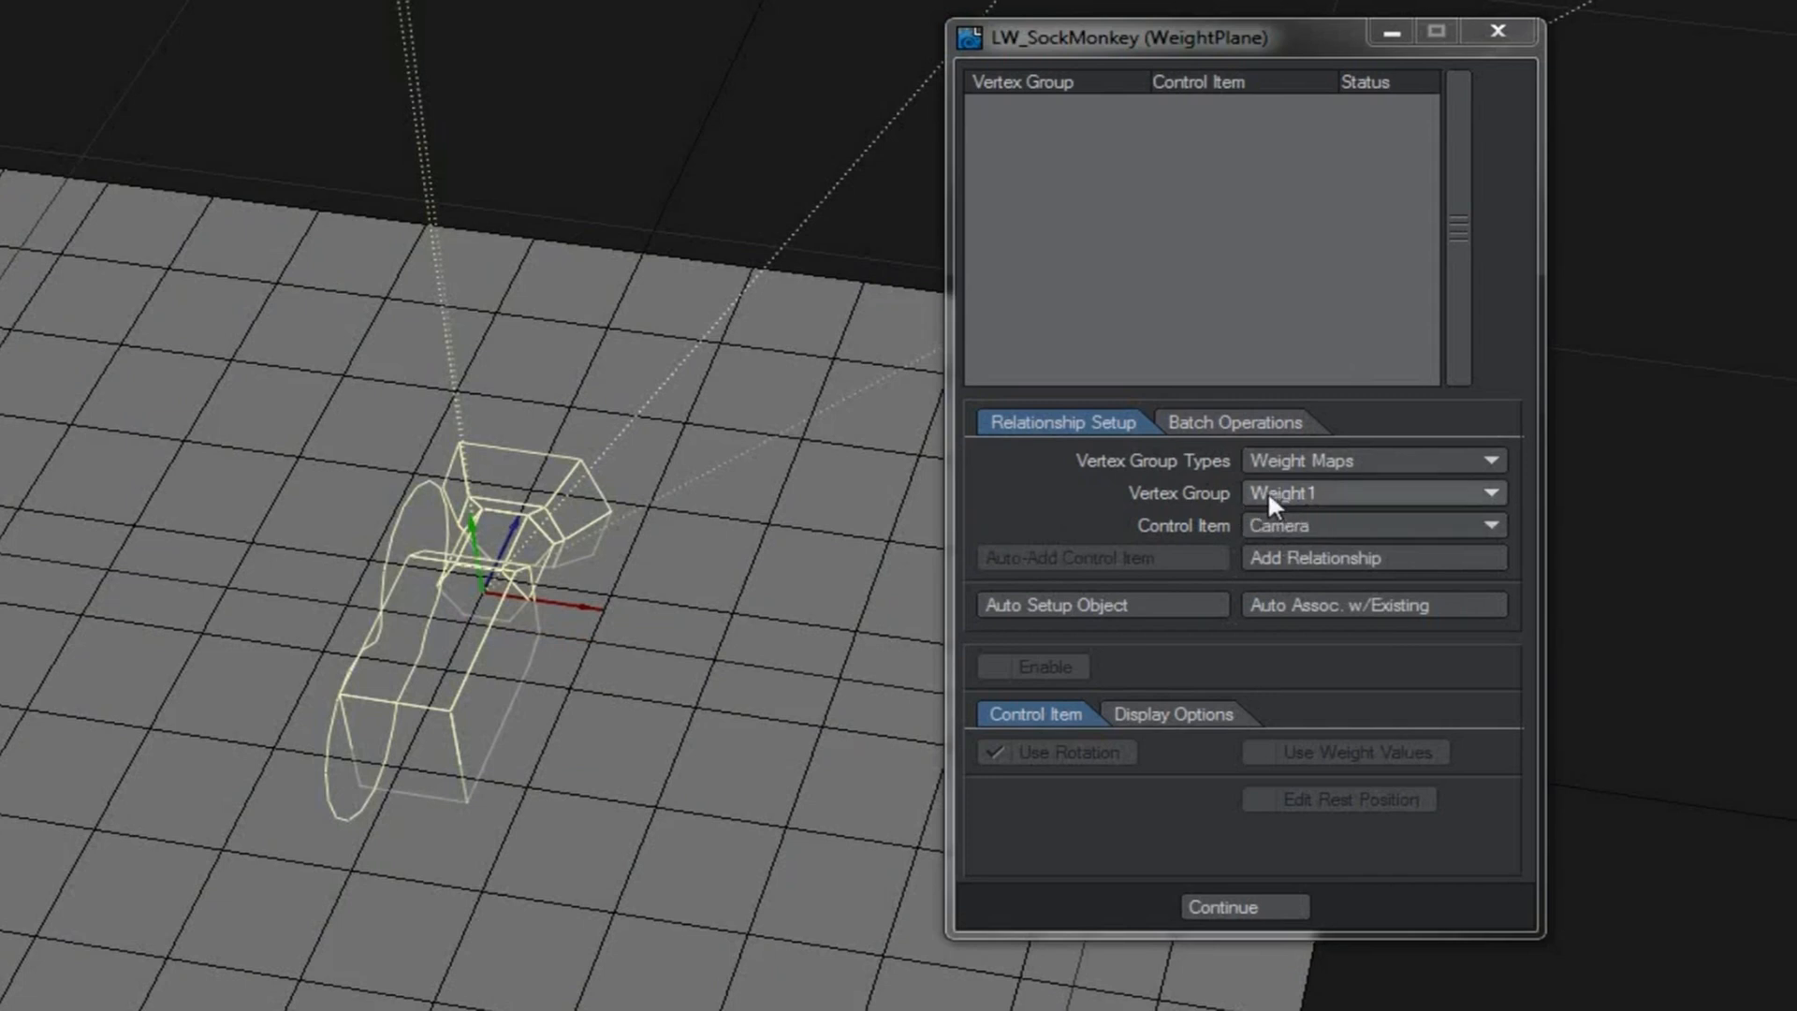
pyautogui.click(1323, 557)
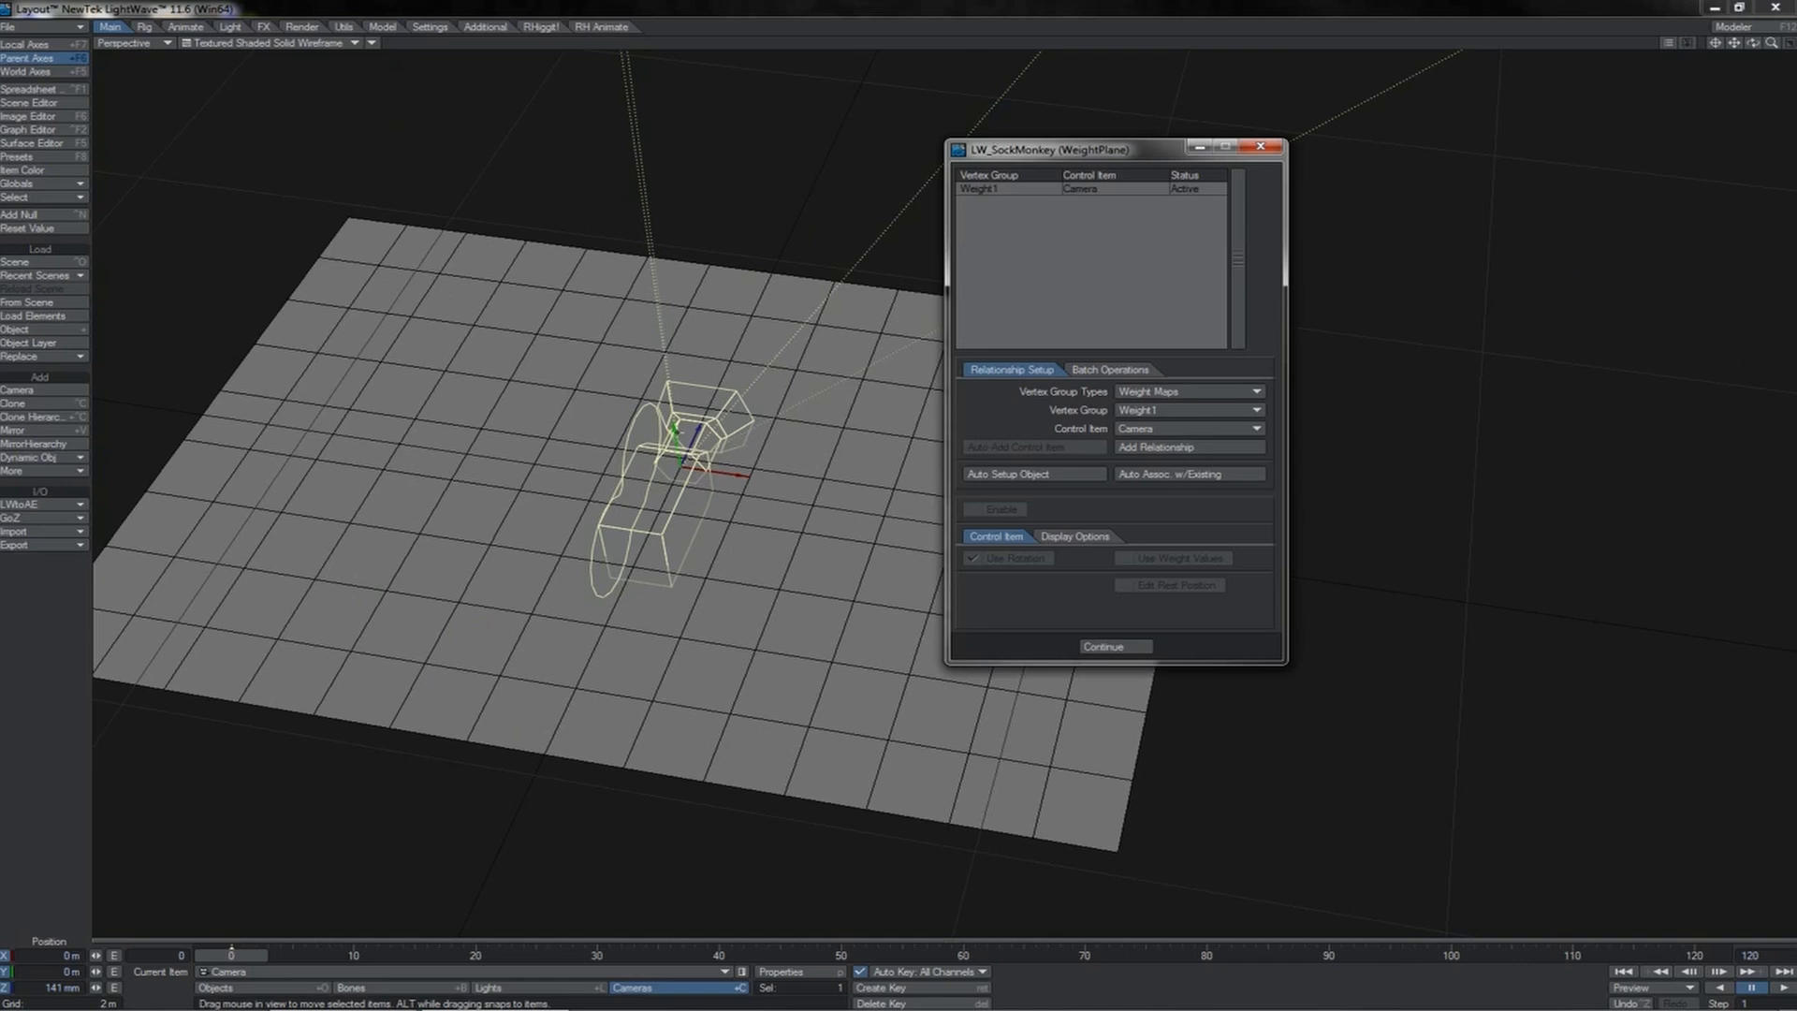
# - Try moving the camera, and toggle the Weight1 relationship's Enable option off and on
pyautogui.moveTo(678, 432)
pyautogui.mouseDown()
pyautogui.moveTo(647, 208)
pyautogui.moveTo(707, 625)
pyautogui.moveTo(623, 206)
pyautogui.moveTo(716, 584)
pyautogui.moveTo(660, 271)
pyautogui.moveTo(646, 604)
pyautogui.moveTo(691, 449)
pyautogui.mouseUp()
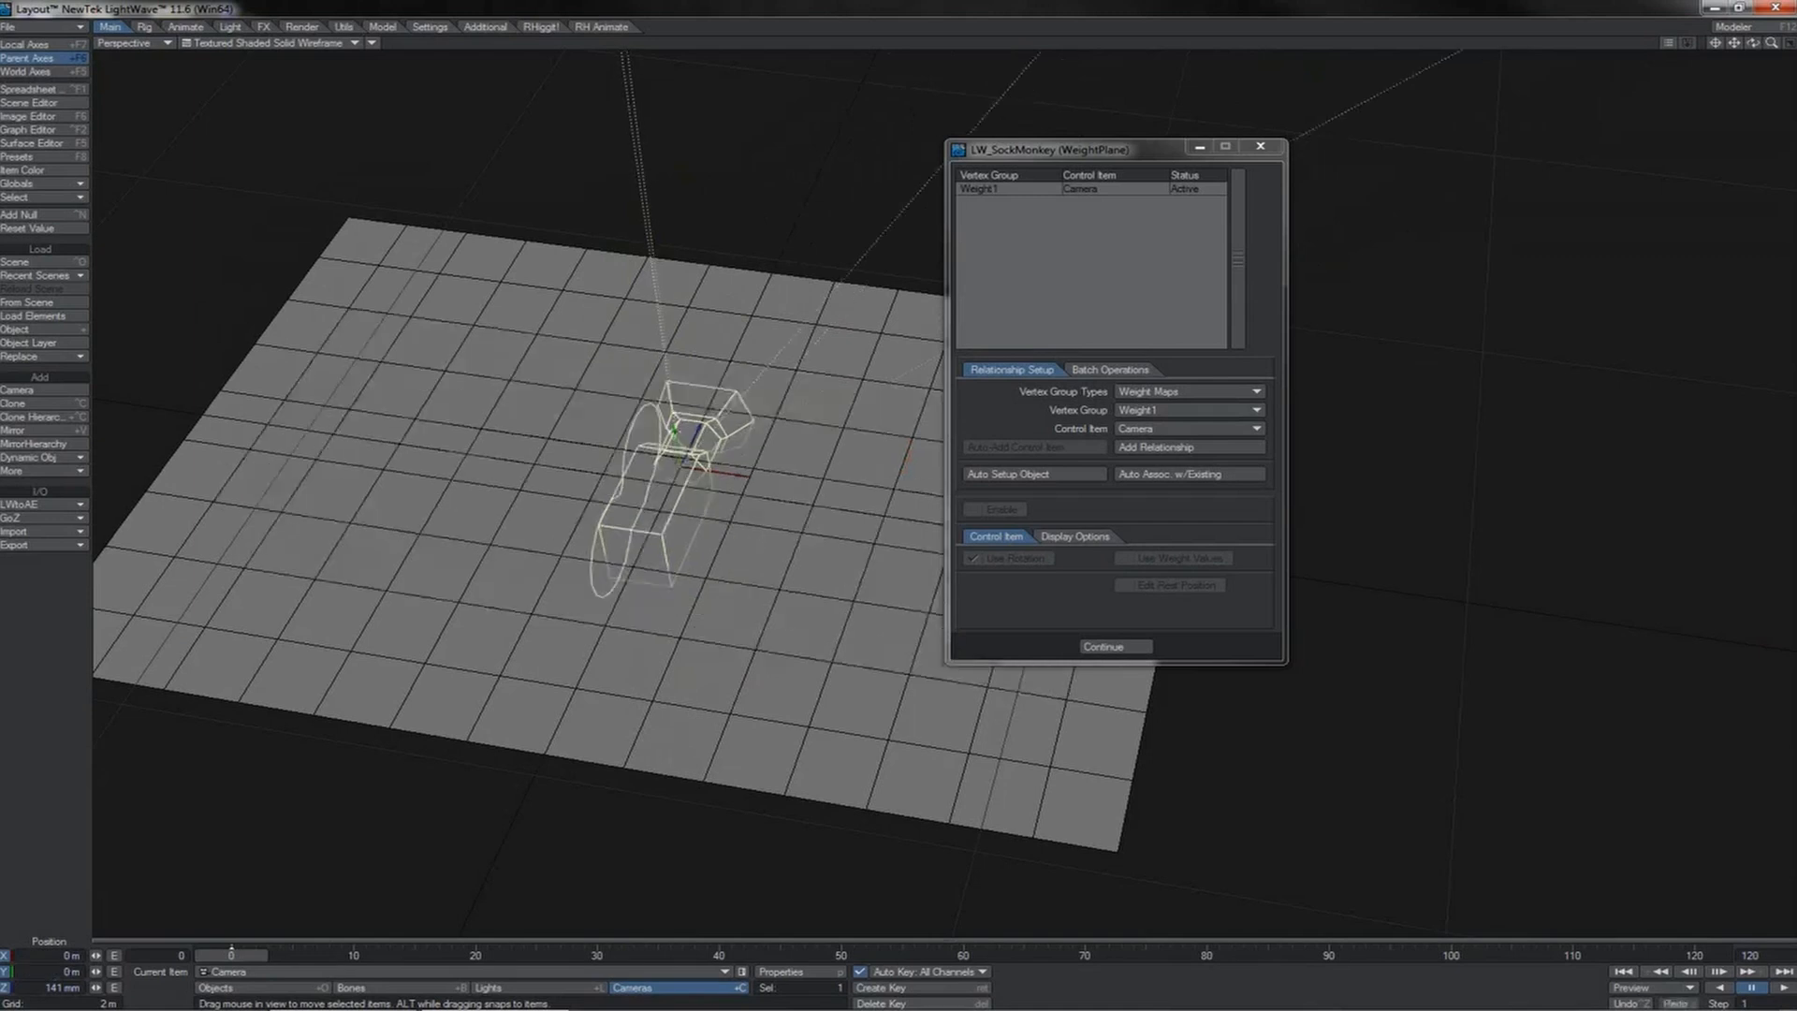
pyautogui.click(970, 200)
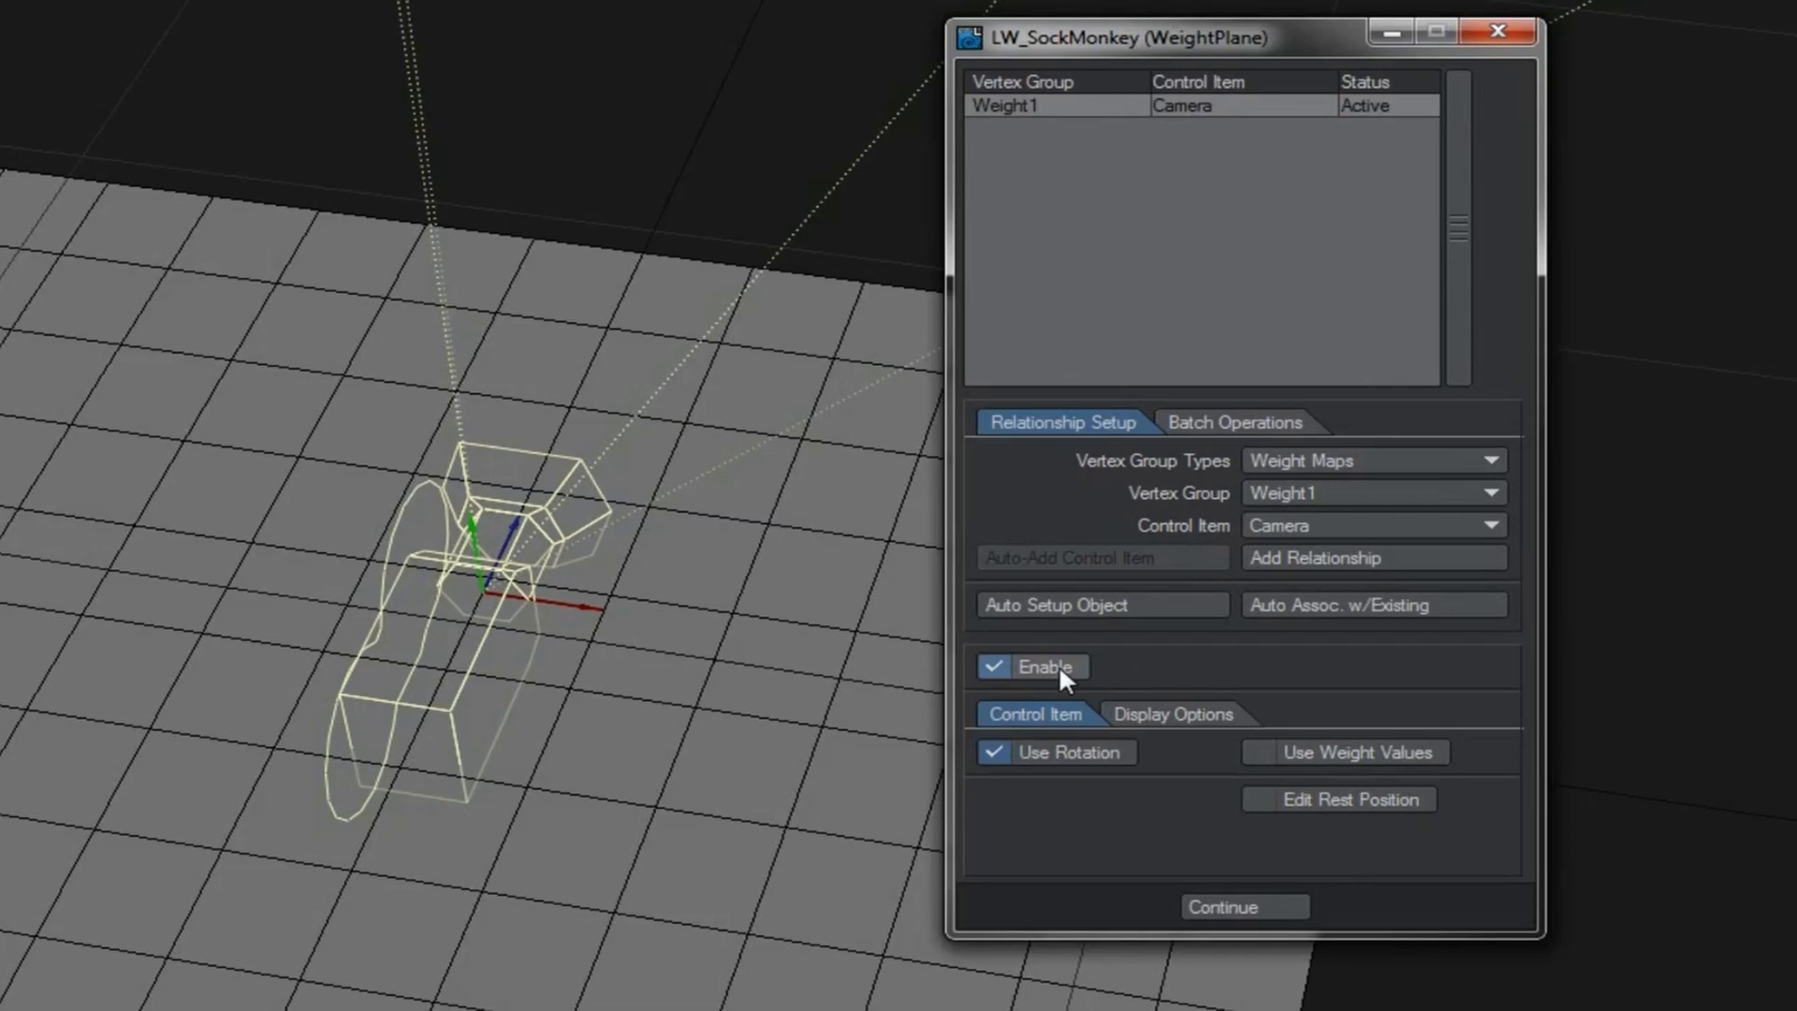
pyautogui.click(1010, 508)
pyautogui.click(1010, 509)
pyautogui.click(1059, 665)
pyautogui.click(1058, 664)
pyautogui.click(1059, 664)
pyautogui.click(1058, 664)
# - Disable Use Rotation for the Weight1 relationship, try rotating and moving the camera, and undo those changes
pyautogui.click(1061, 755)
pyautogui.press('y')
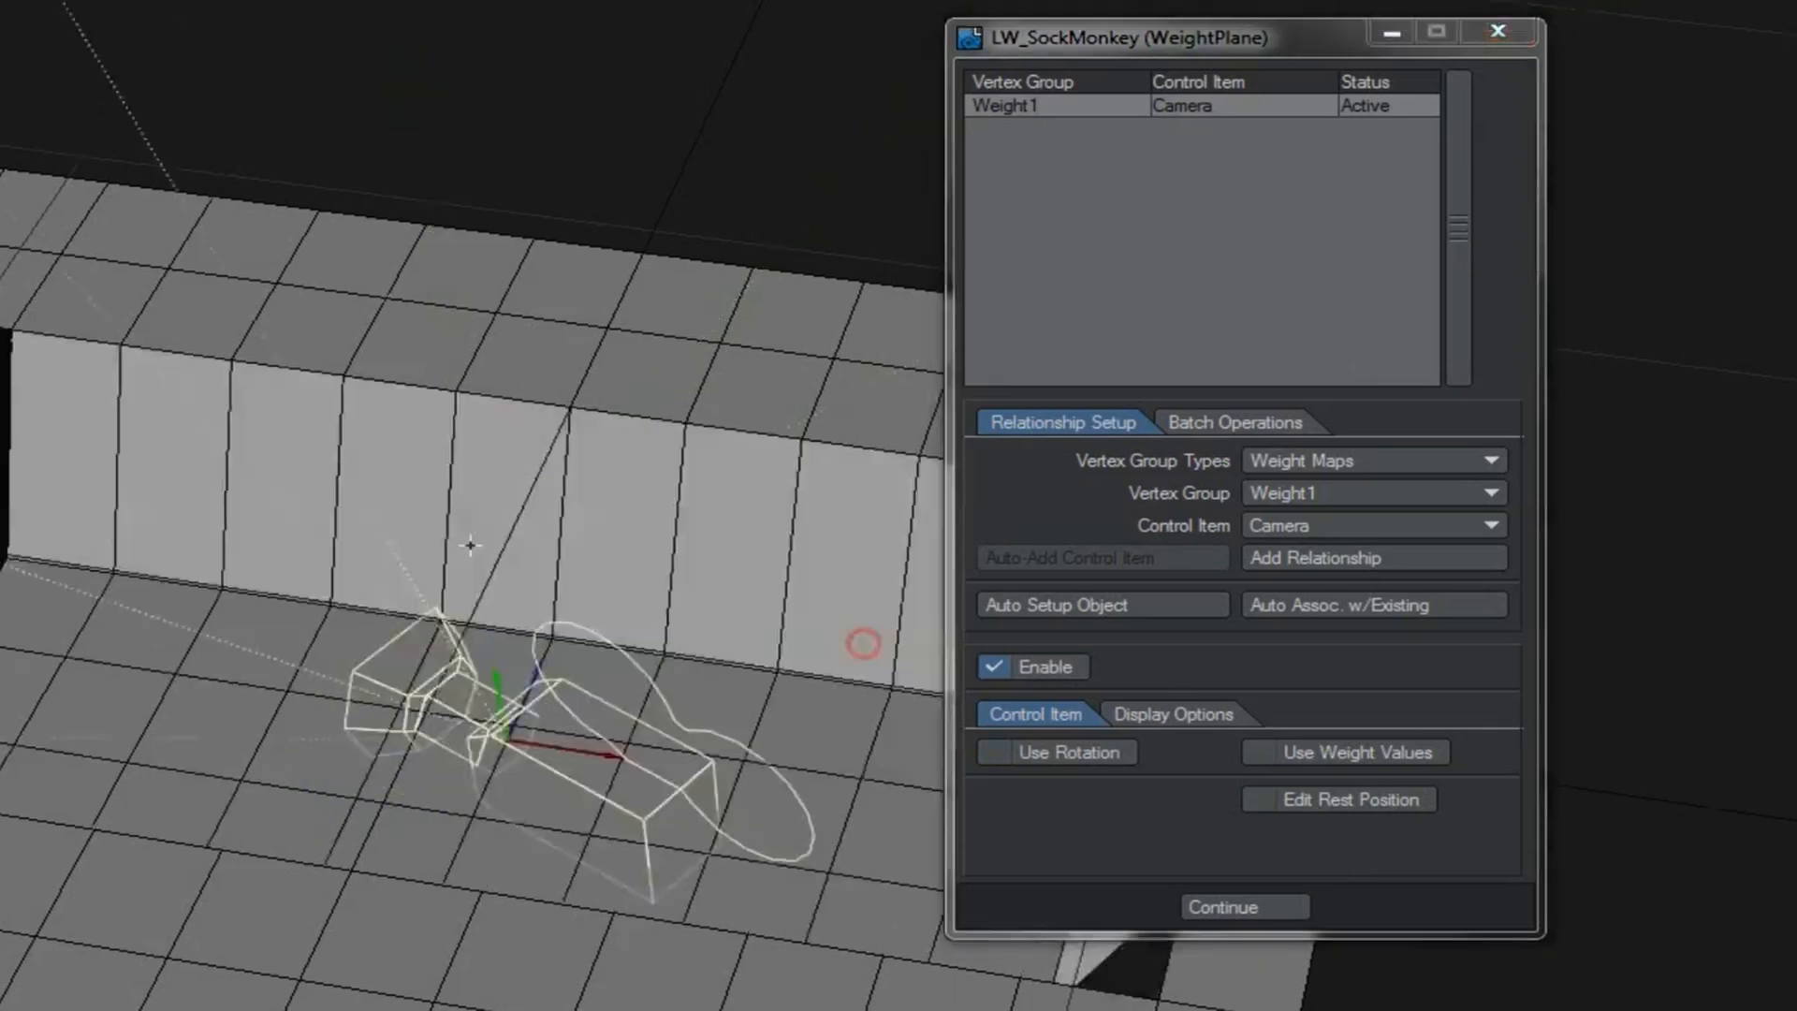
pyautogui.hotkey('ctrl', 'z')
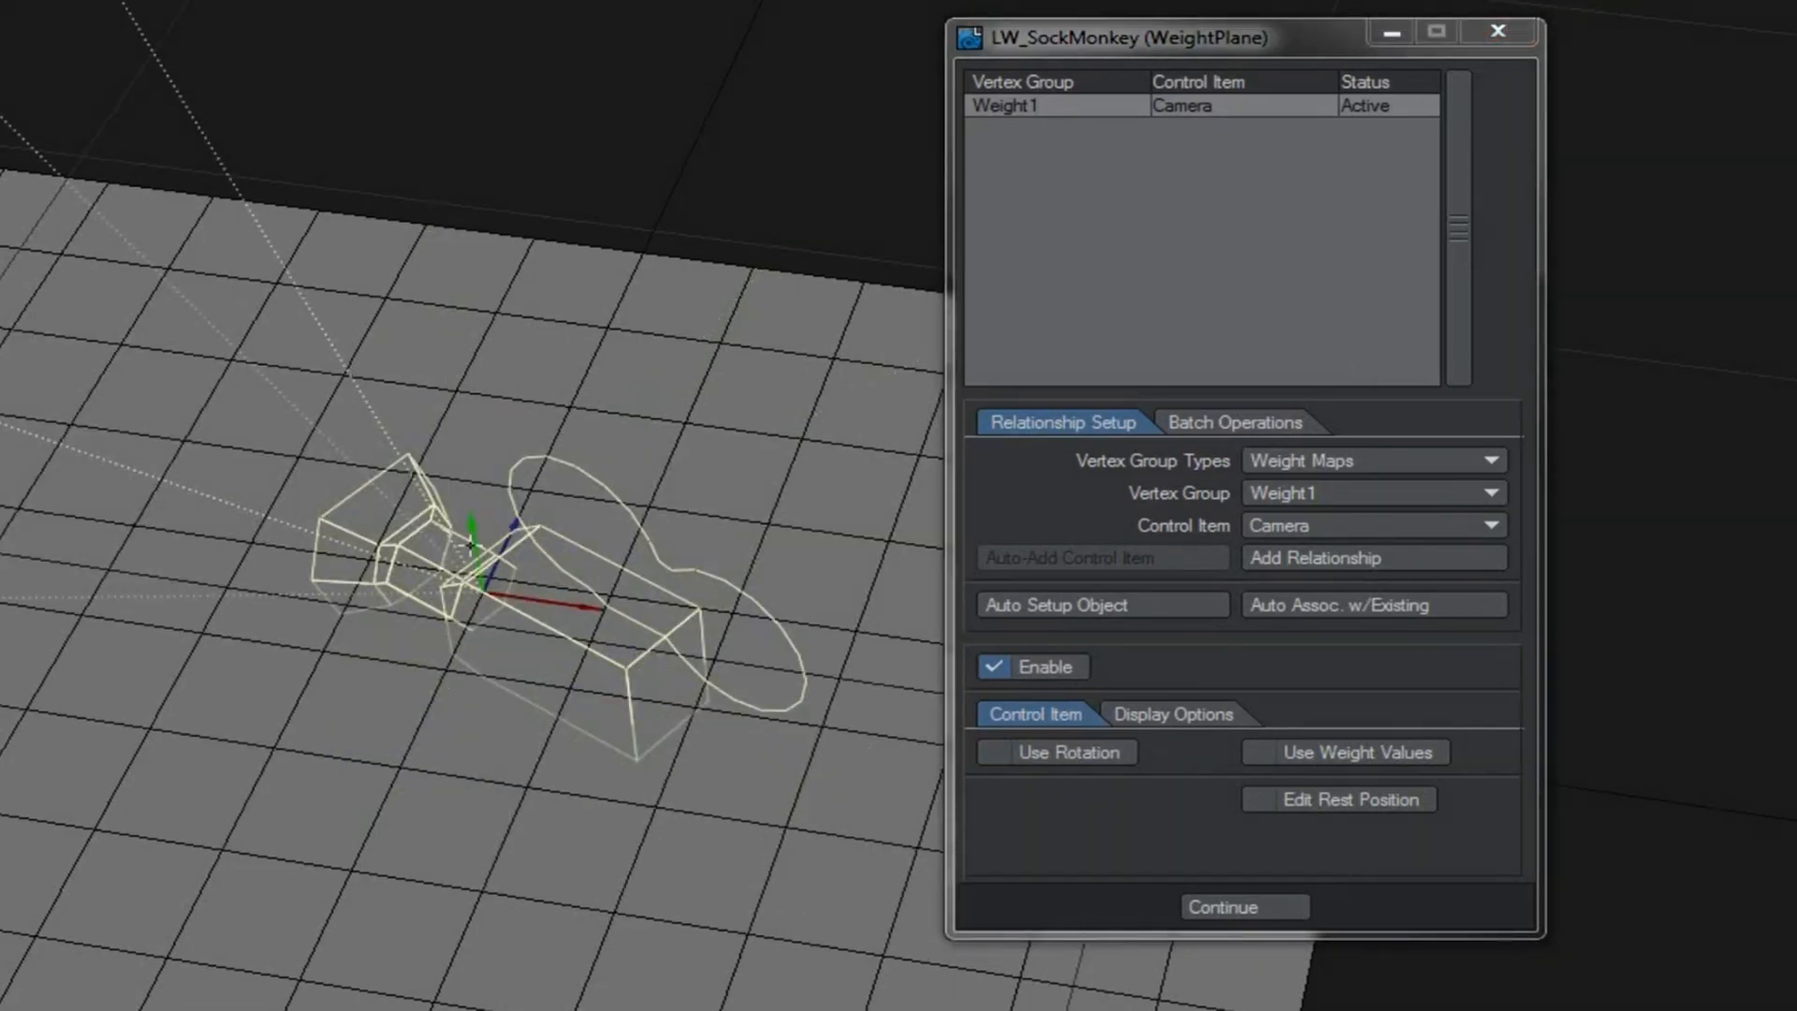
pyautogui.hotkey('ctrl', 'z')
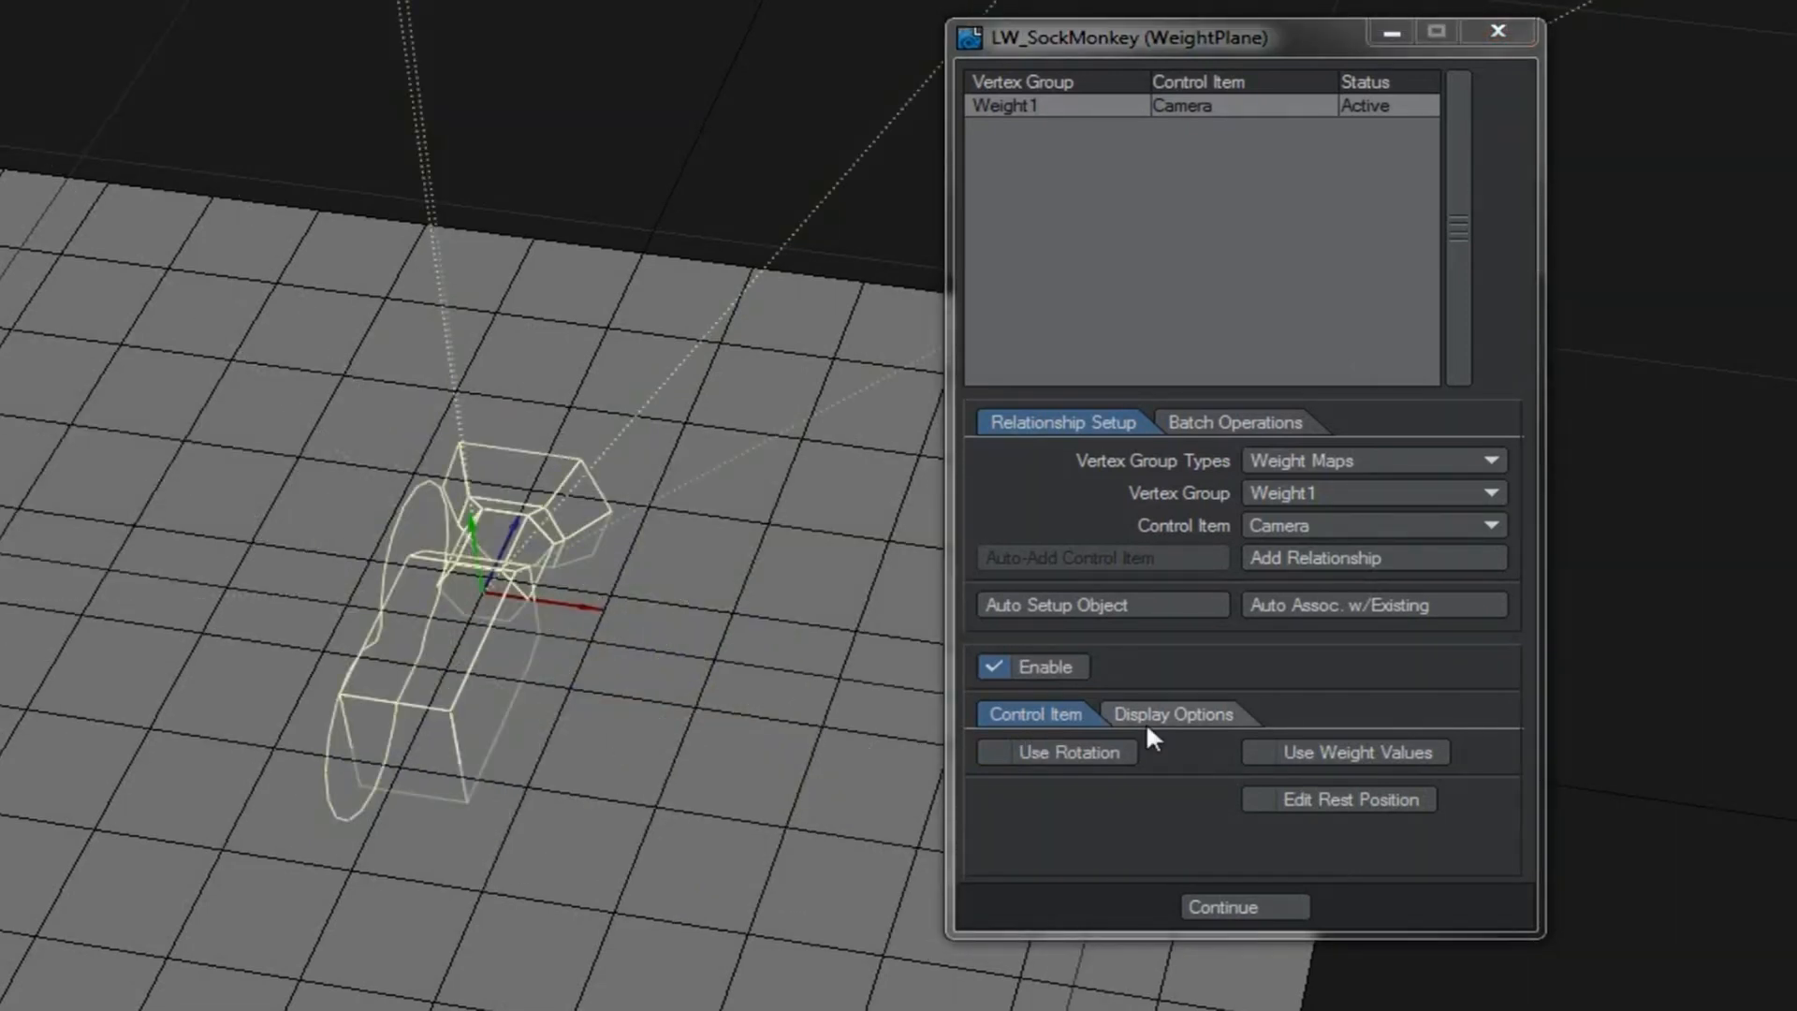
# - Shift the Weight1 relationship's rest position by moving the camera along negative X, and try rotating the camera from there
pyautogui.click(1299, 796)
pyautogui.moveTo(604, 608); pyautogui.dragTo(252, 556)
pyautogui.click(1312, 799)
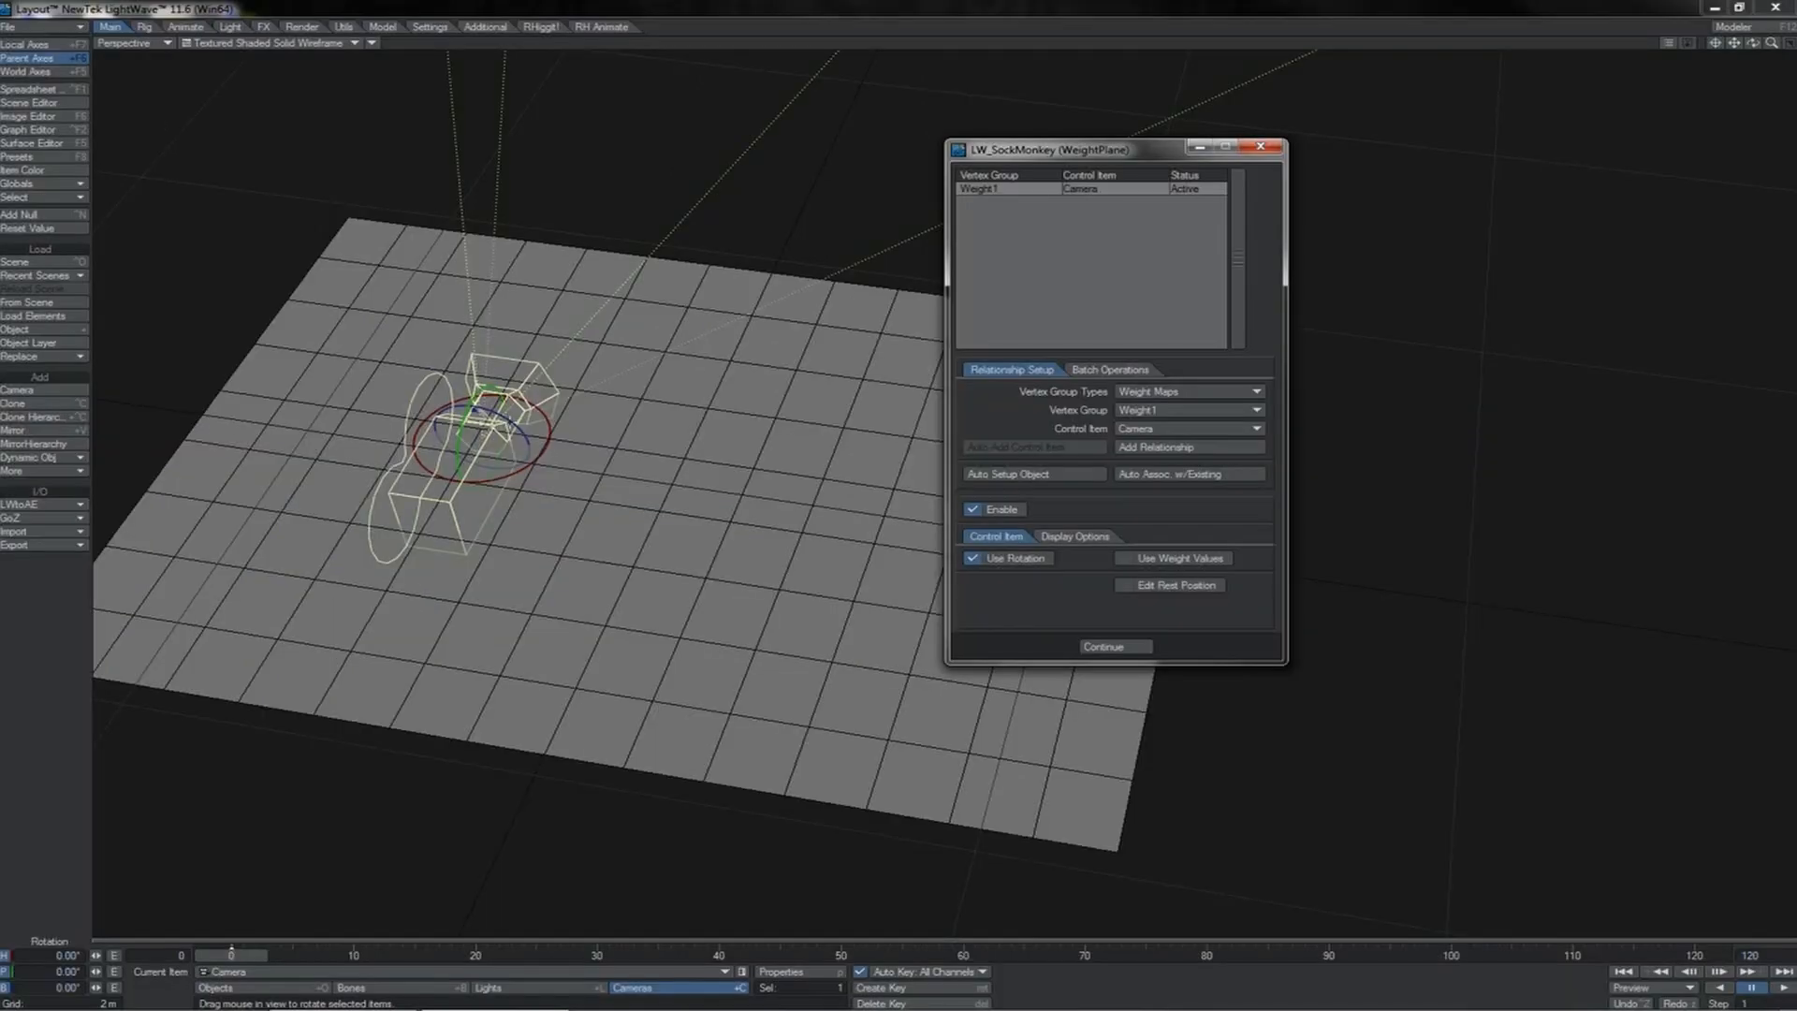
pyautogui.moveTo(510, 421); pyautogui.dragTo(561, 449)
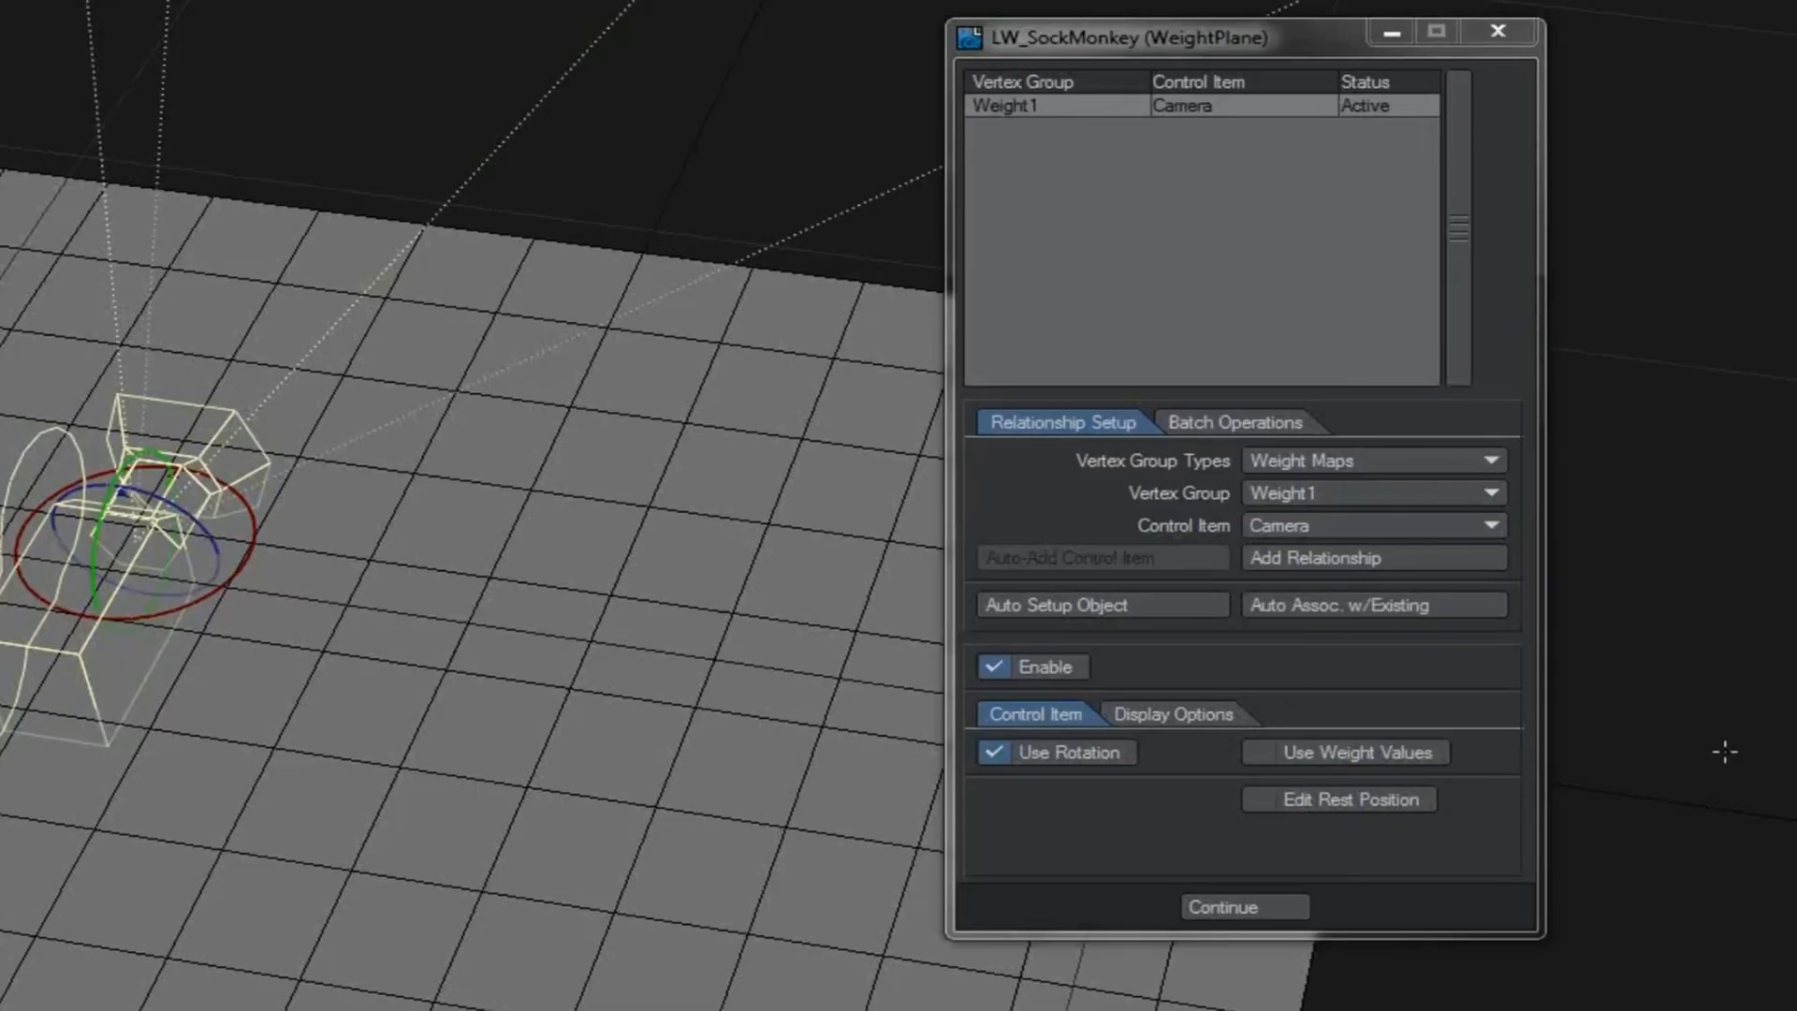
# - Enable Use Weight Values for Weight1 and toggle all relationships and Edit All Rest Positions as batch operations
pyautogui.click(1309, 752)
pyautogui.click(1226, 423)
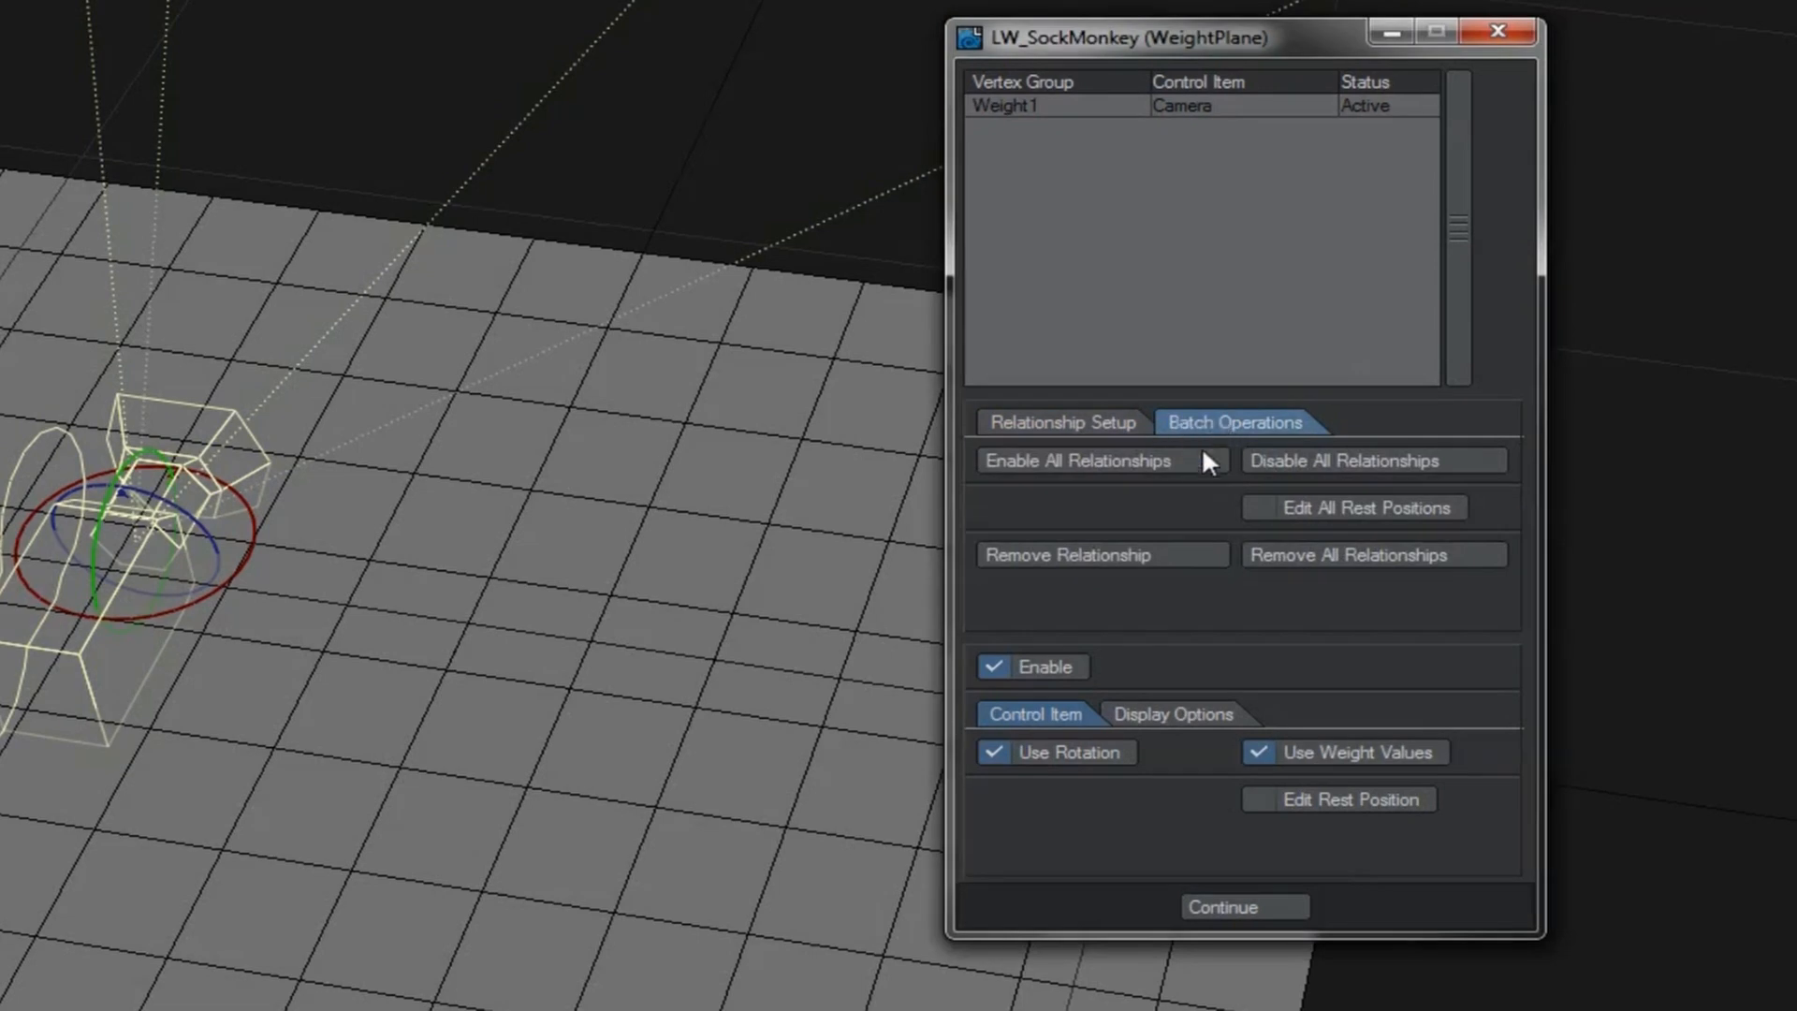
pyautogui.click(1282, 460)
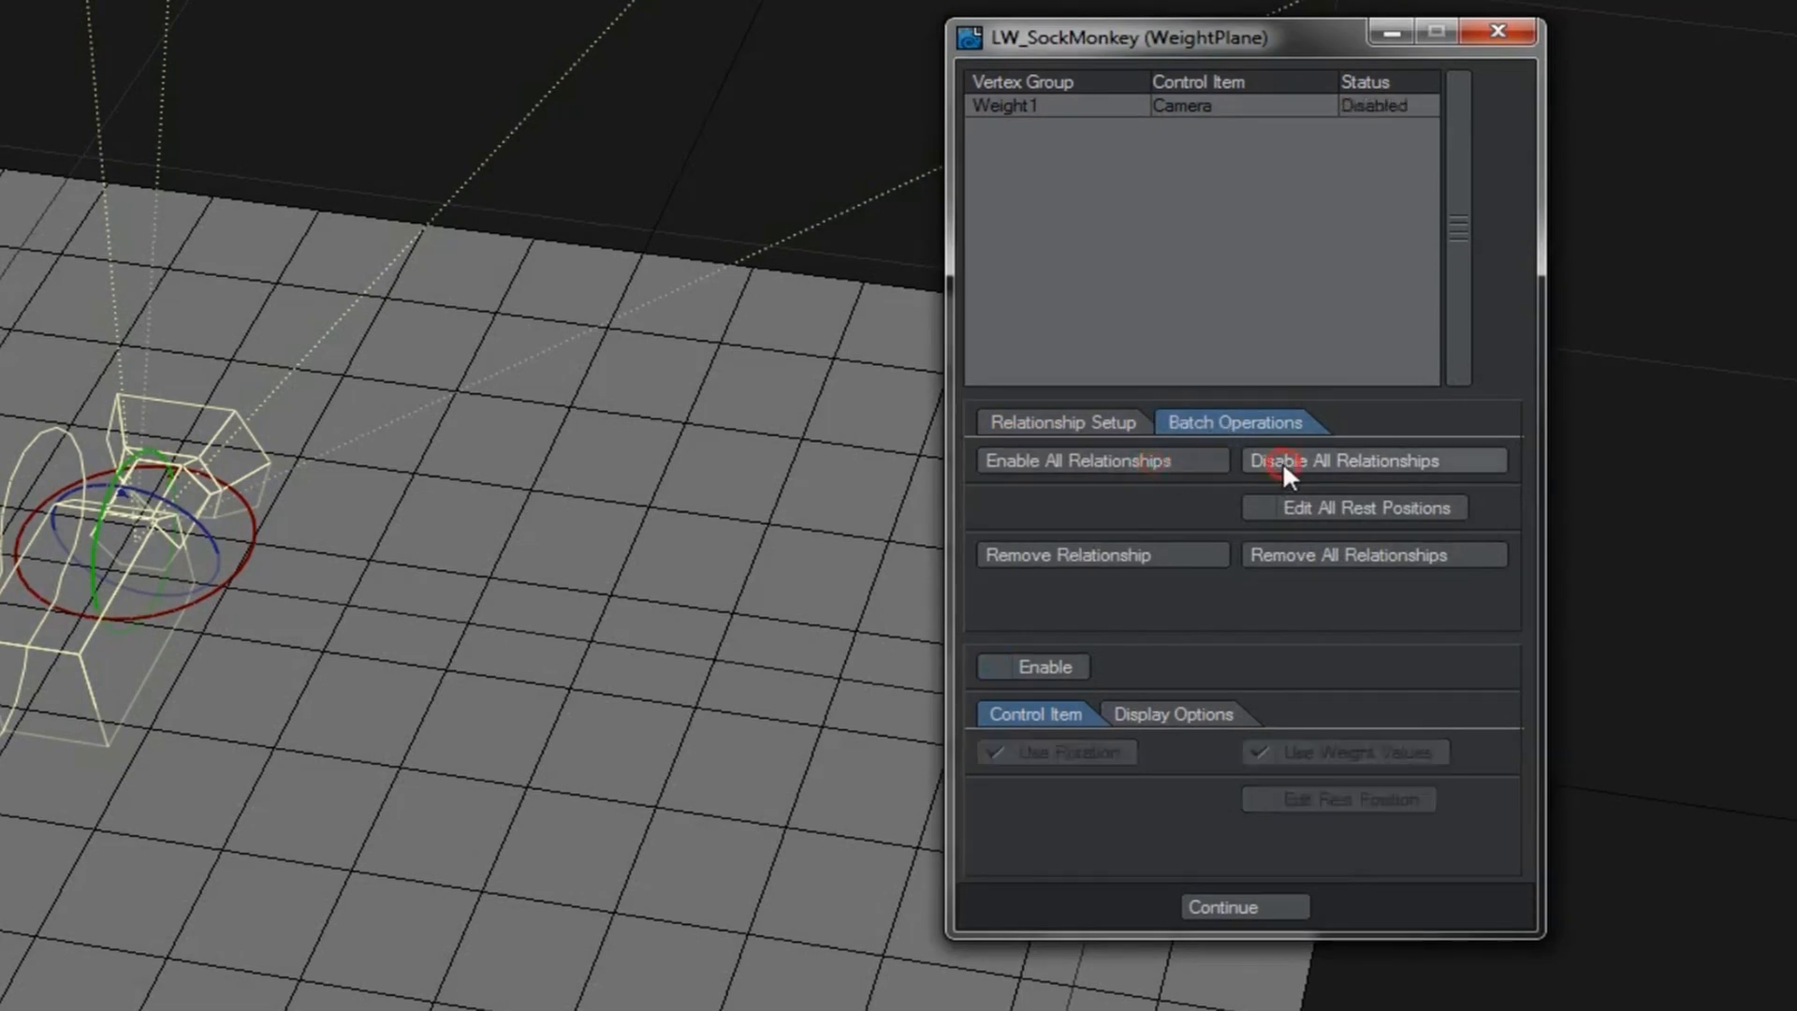
pyautogui.click(1194, 463)
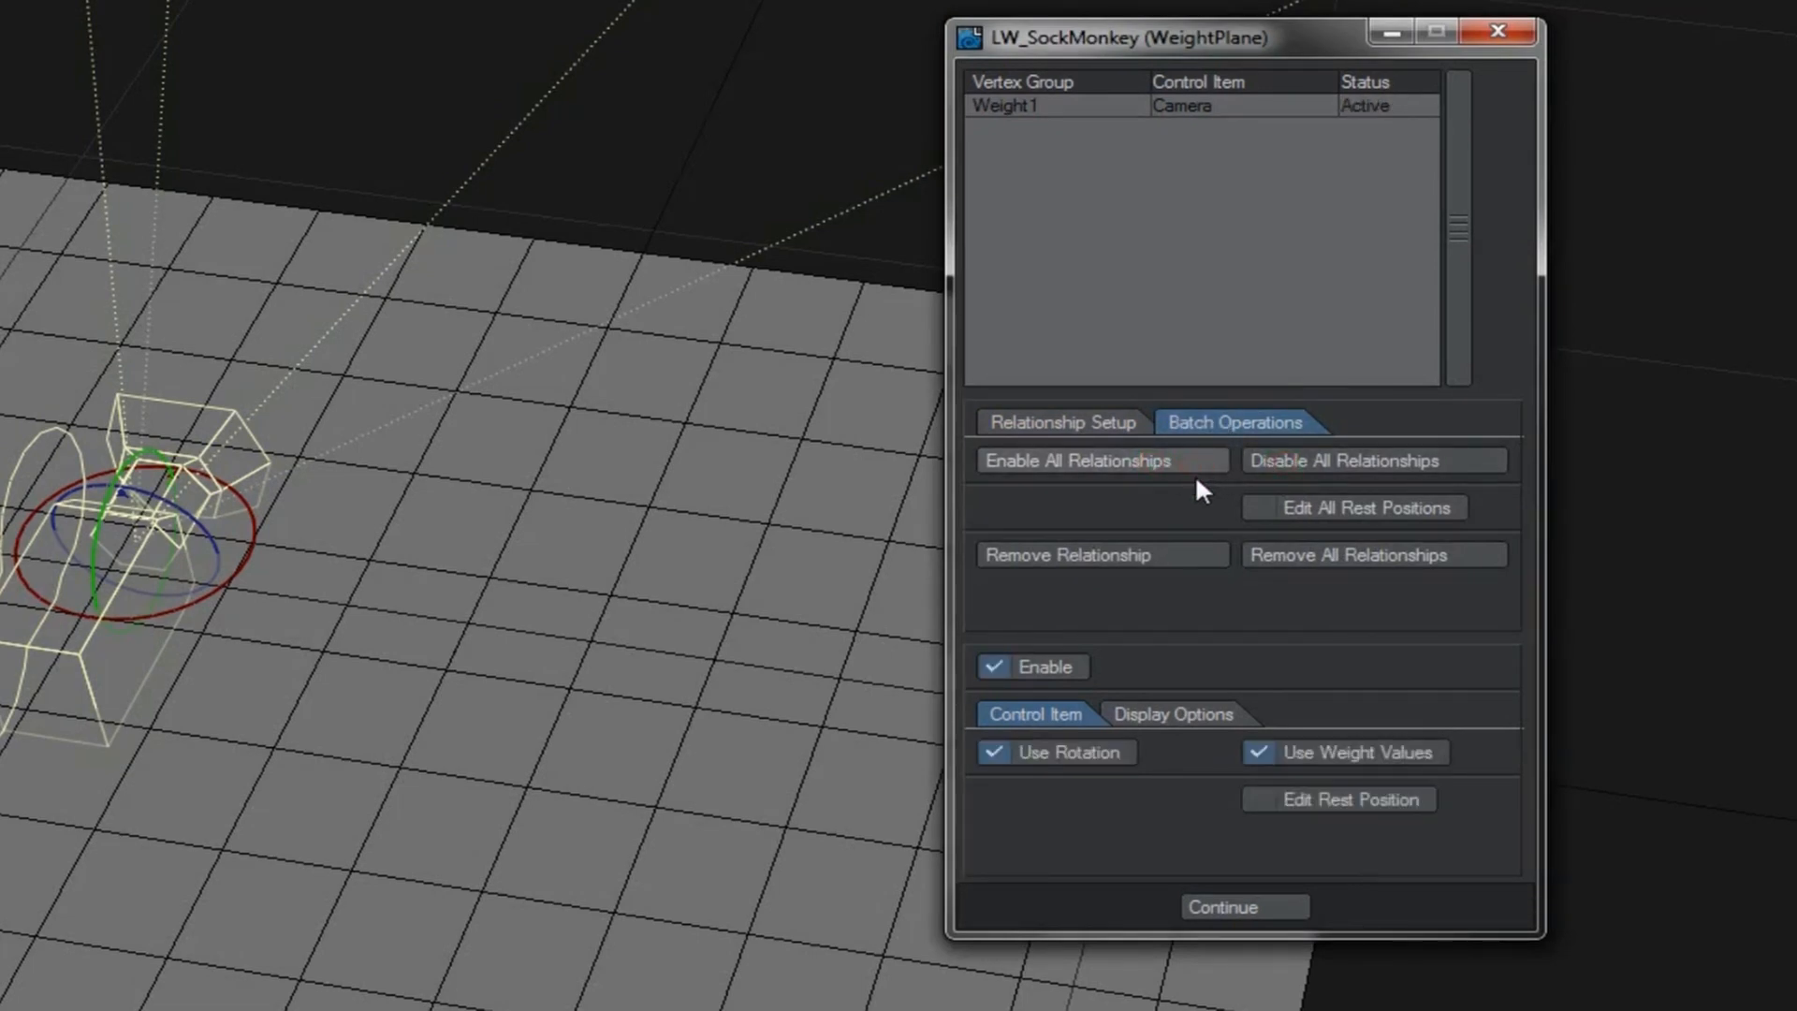
pyautogui.click(1255, 505)
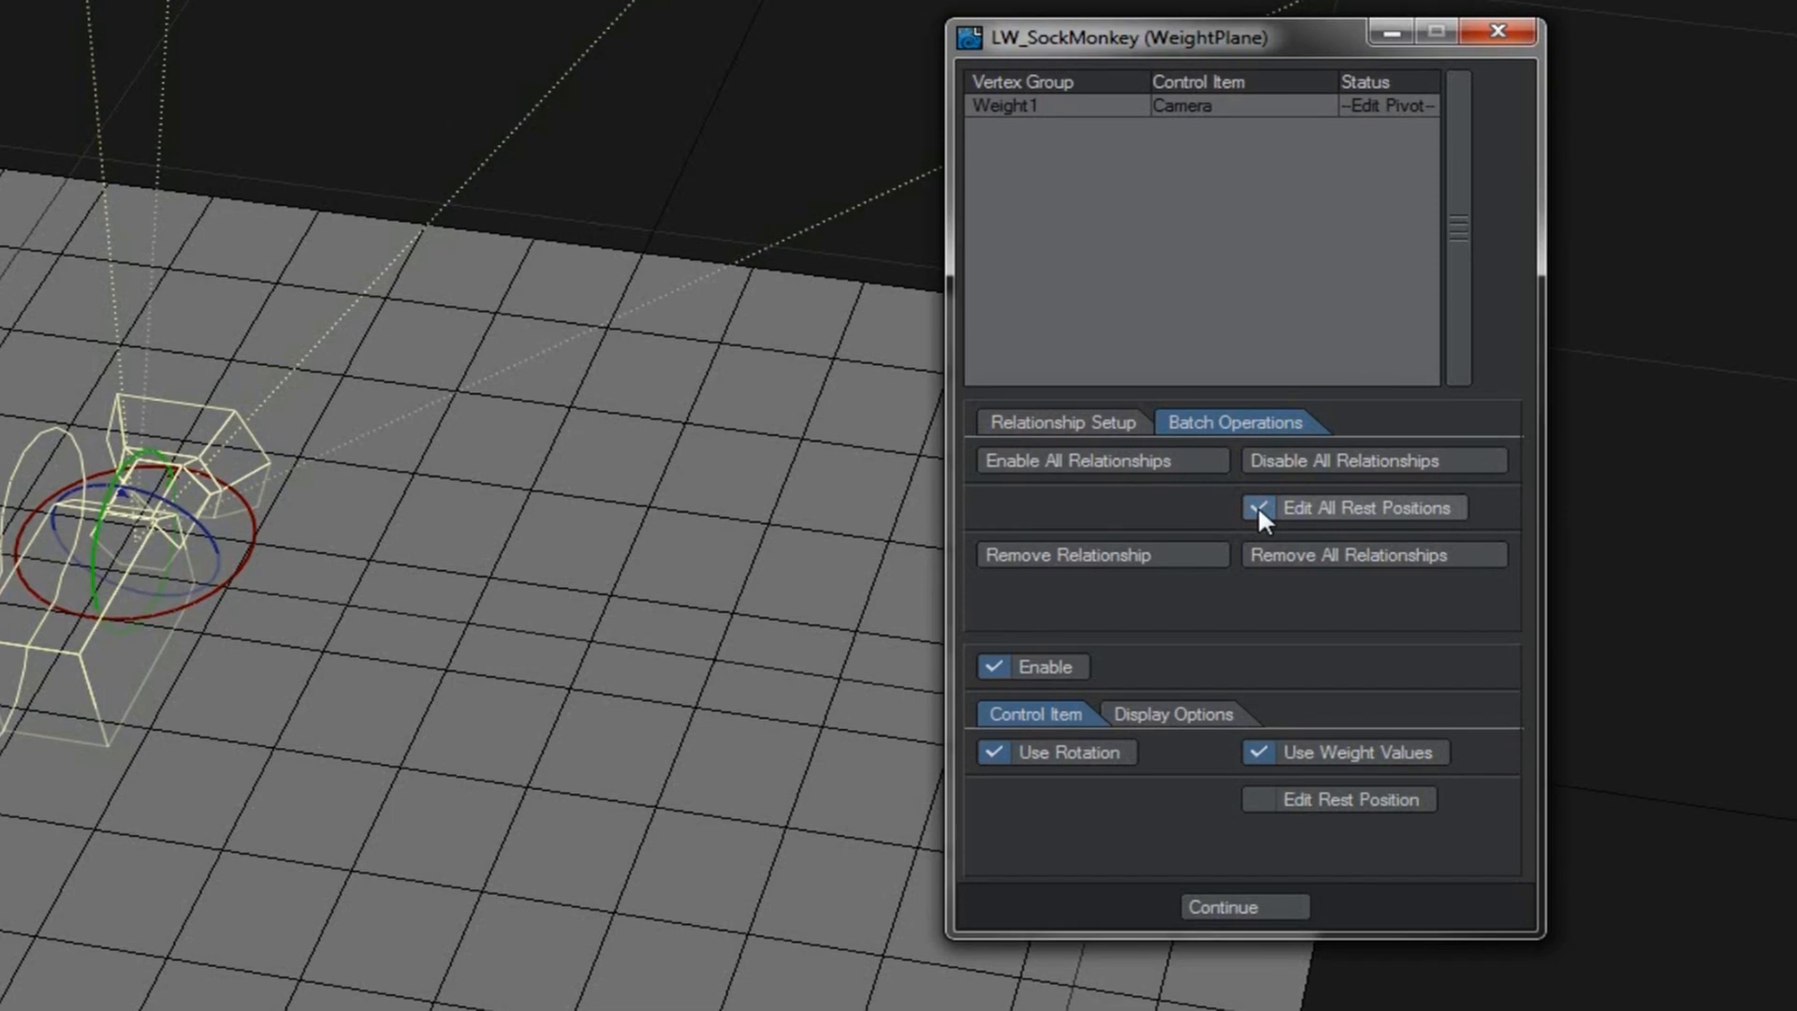
pyautogui.click(1256, 505)
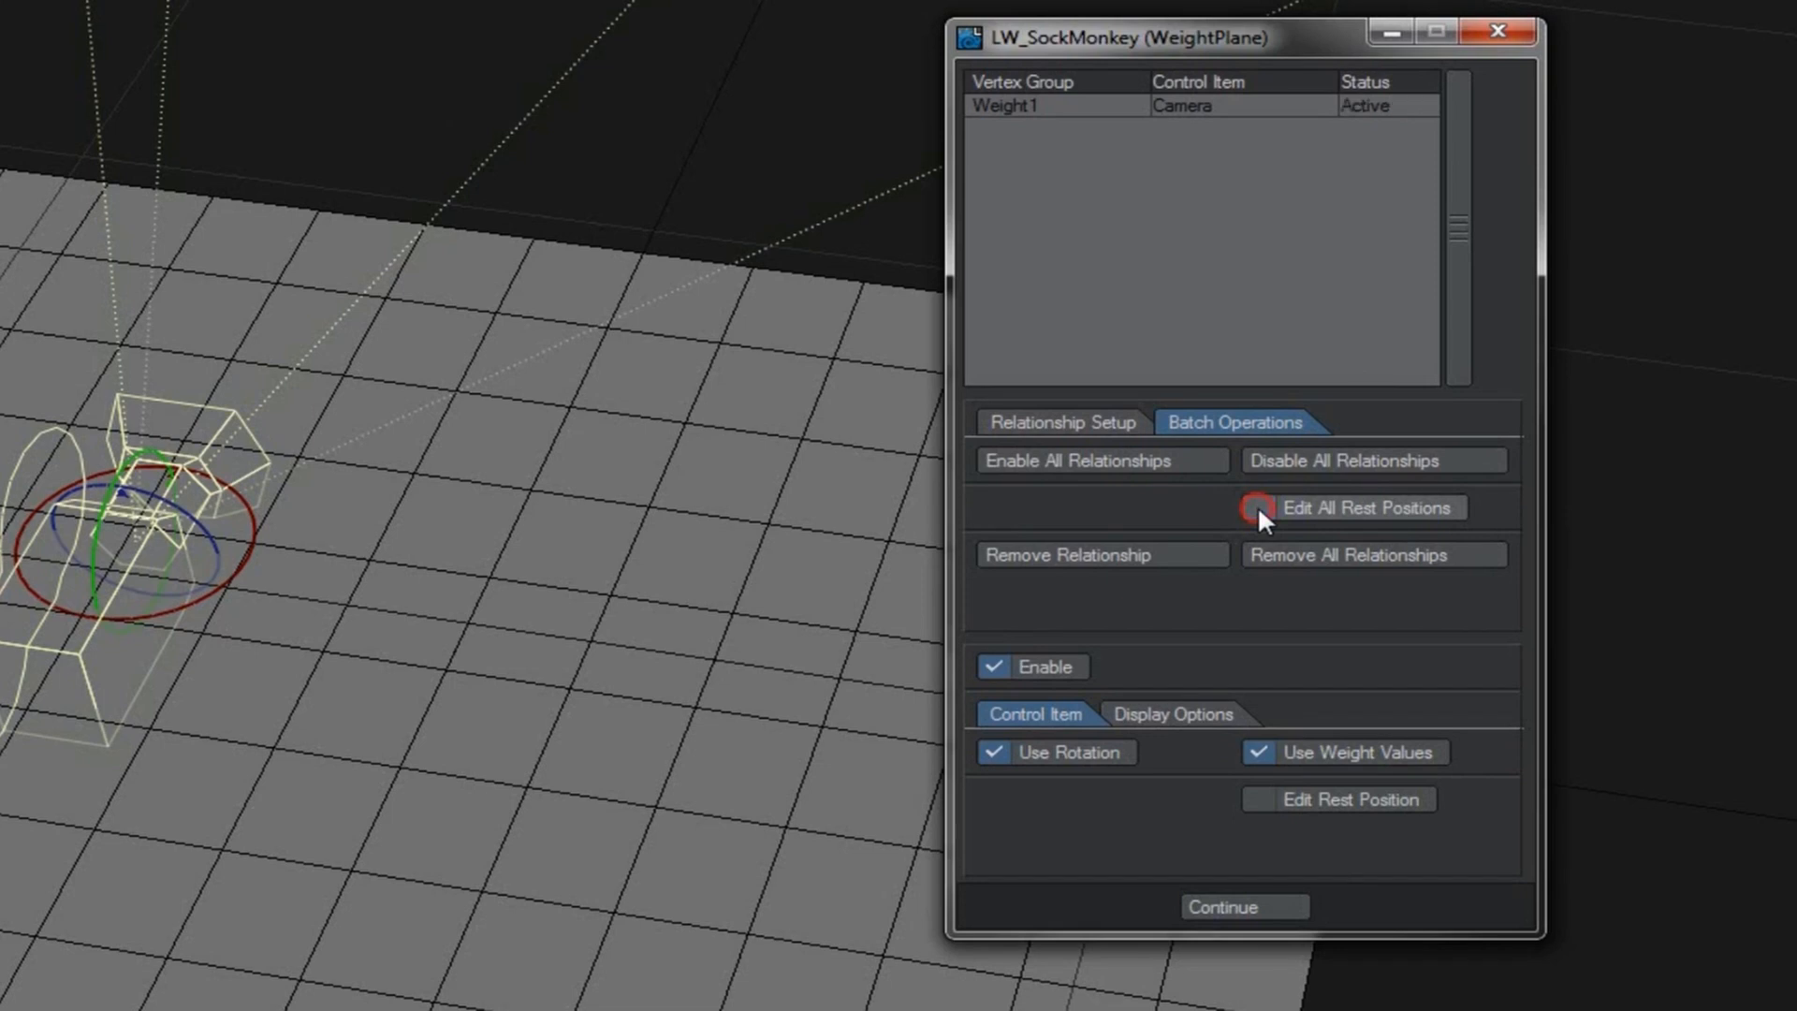
# - Remove all relationships and set up the object automatically from its weight maps
pyautogui.click(1264, 557)
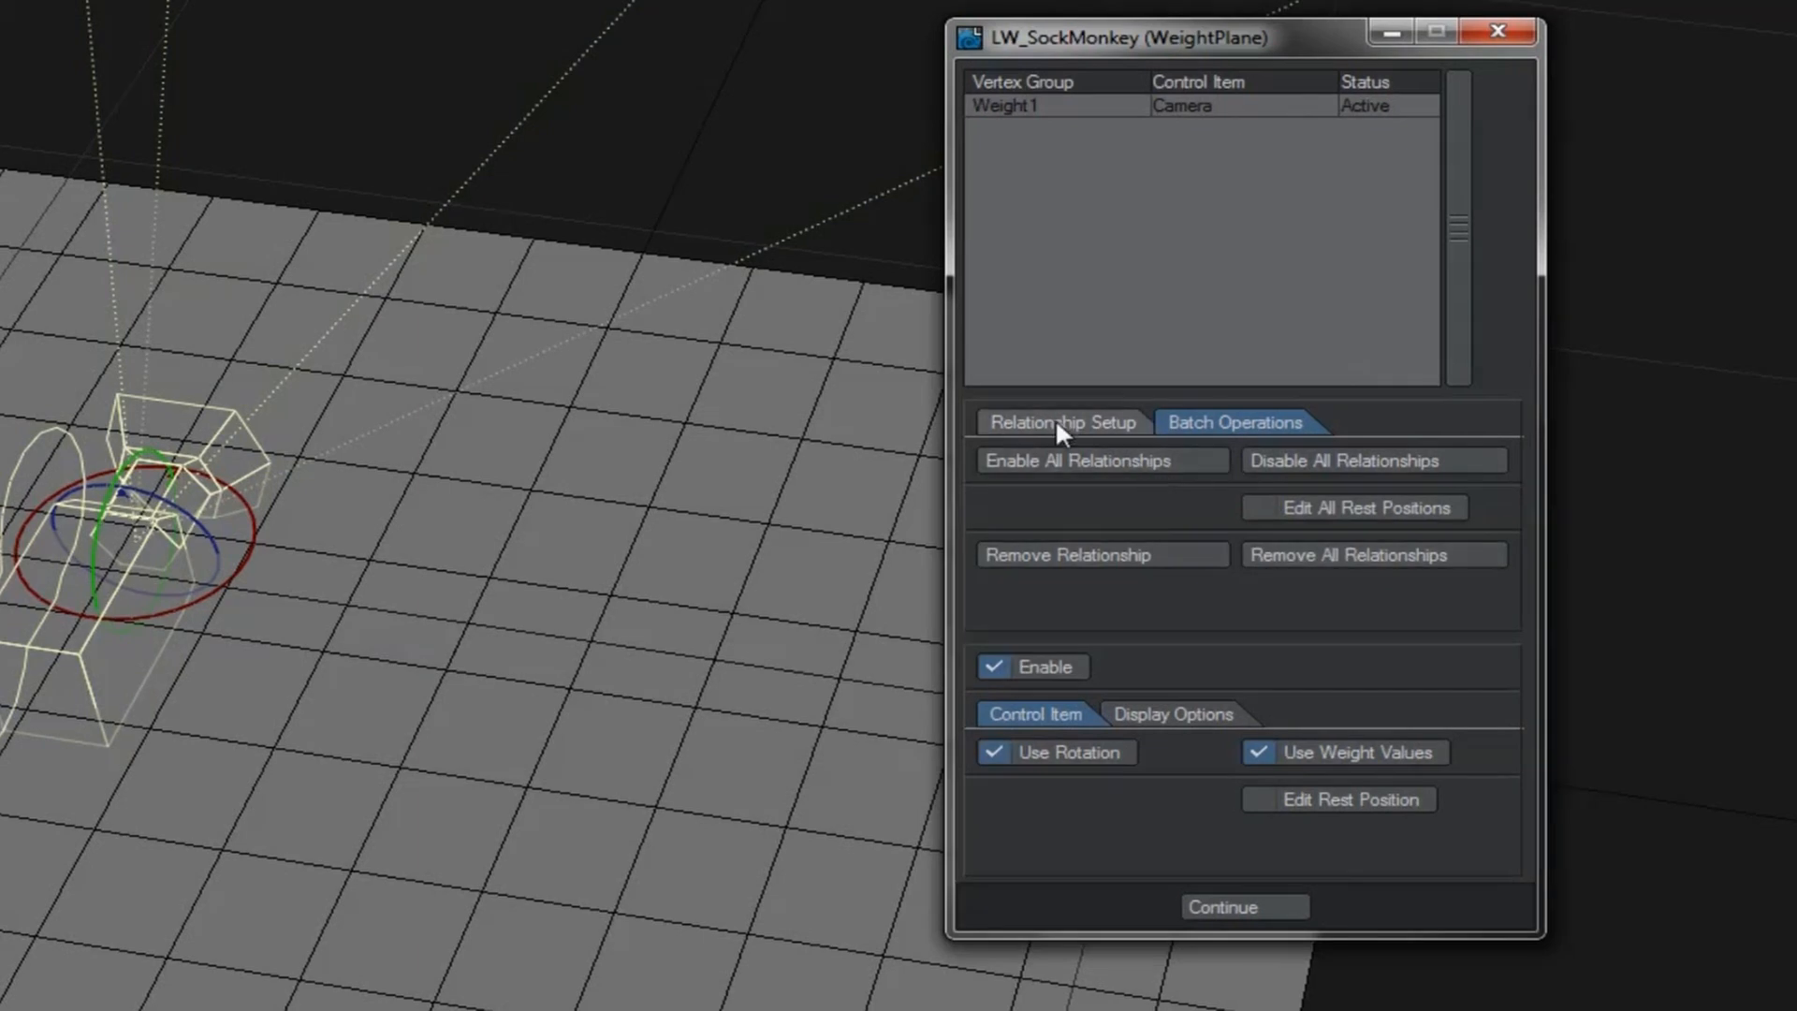
pyautogui.click(1054, 422)
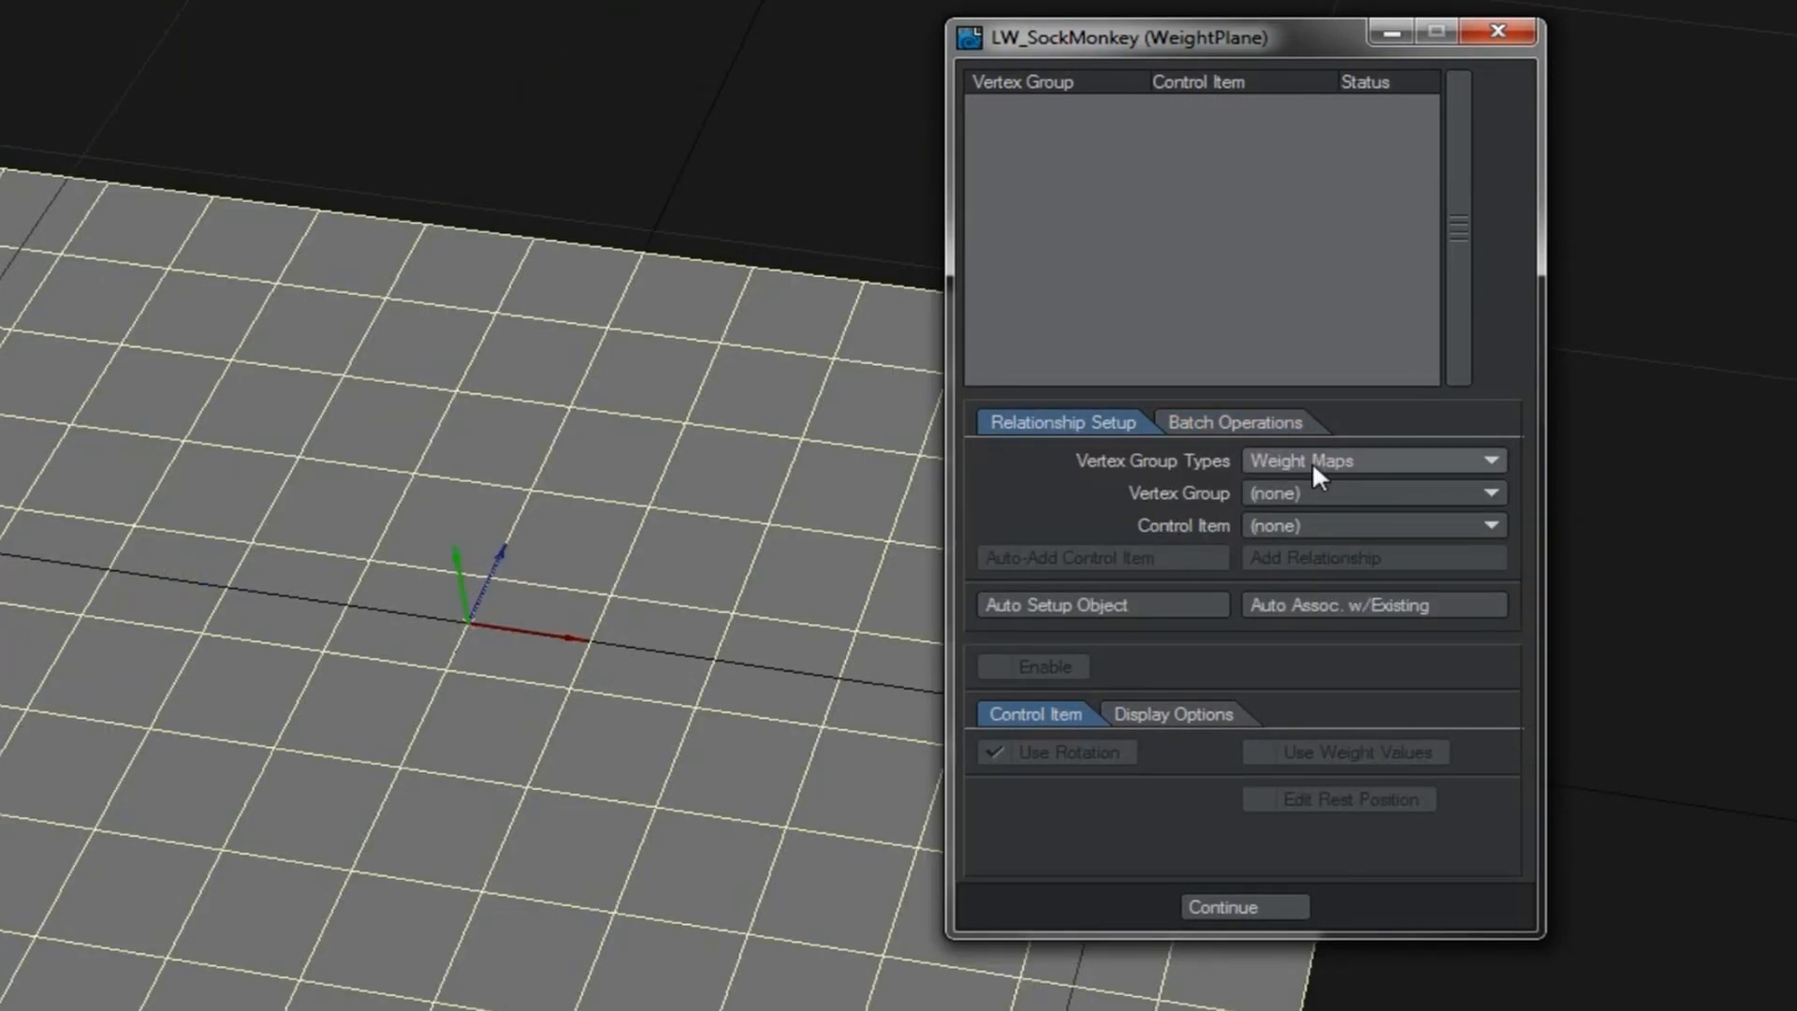
pyautogui.click(1110, 605)
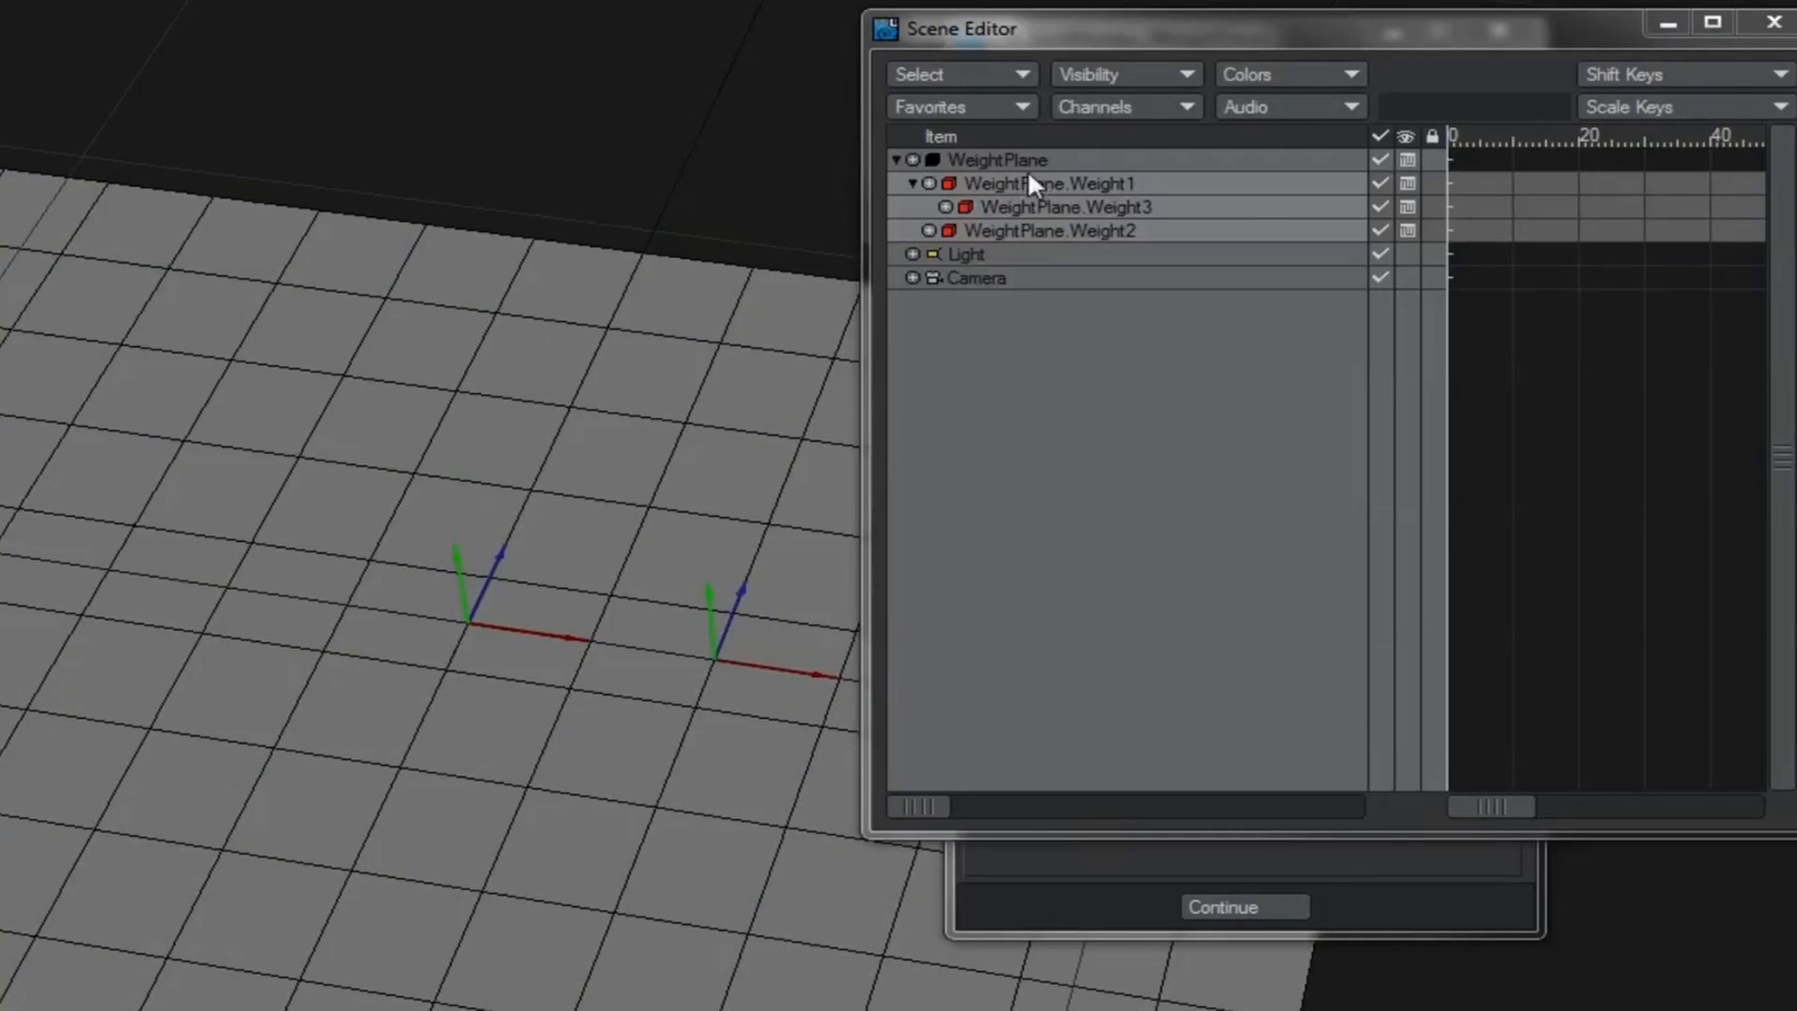
# - Examine WeightPlane and its Weight1, Weight2 and Weight3 control items in the Scene Editor
pyautogui.click(974, 159)
pyautogui.click(979, 183)
pyautogui.click(979, 207)
pyautogui.click(981, 231)
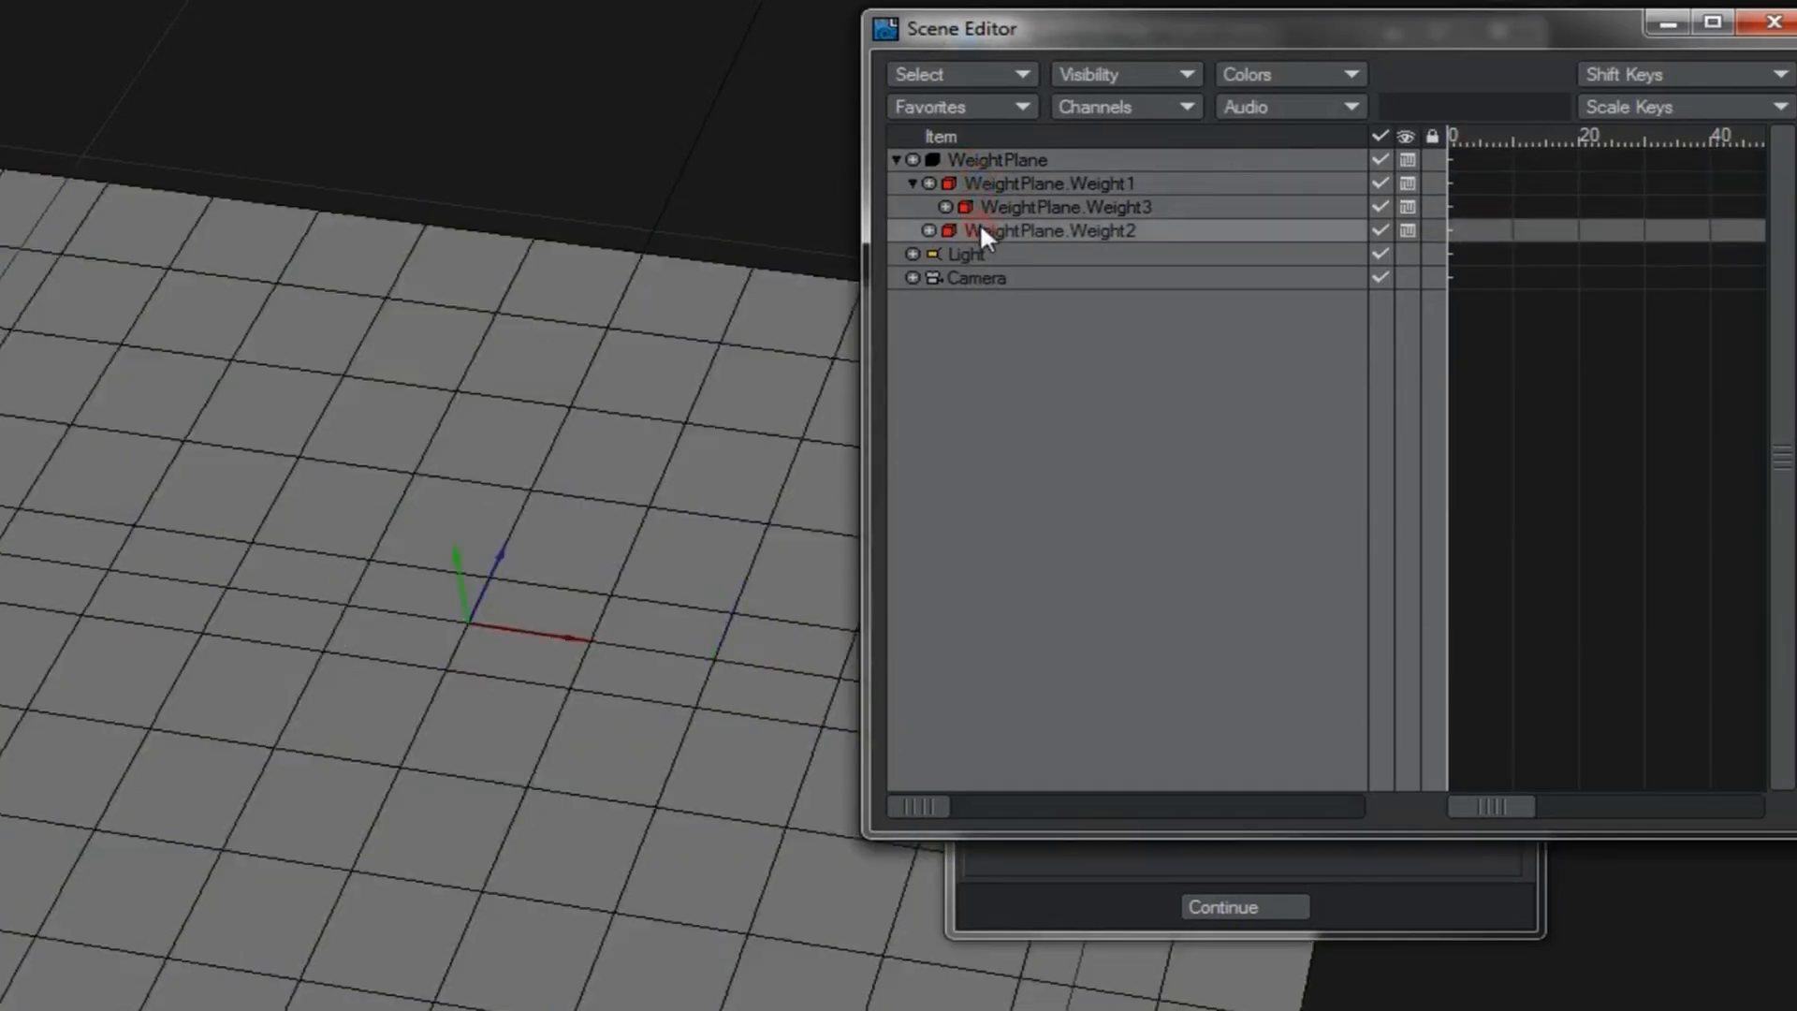
pyautogui.click(1774, 20)
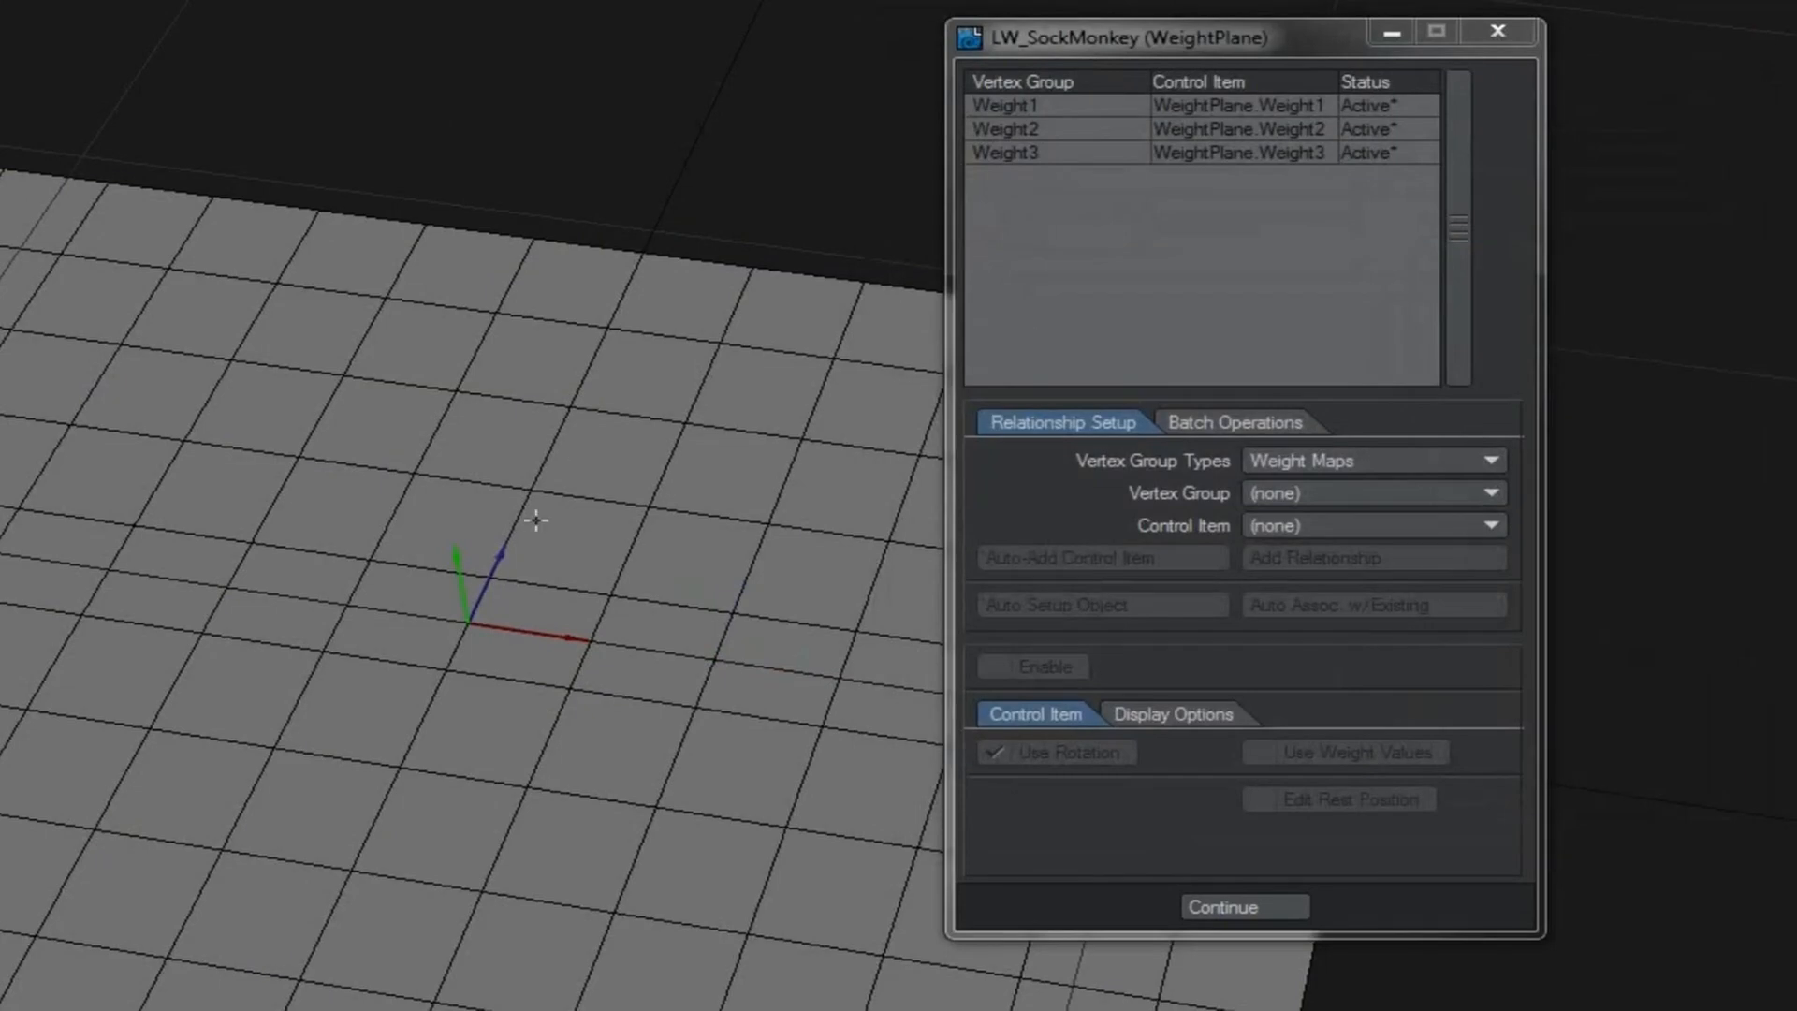
# - Move the weight control items vertically to deform the plane, lowering Weight1 to about -241 mm on Y
pyautogui.moveTo(456, 568)
pyautogui.mouseDown()
pyautogui.moveTo(427, 370)
pyautogui.moveTo(467, 562)
pyautogui.mouseUp()
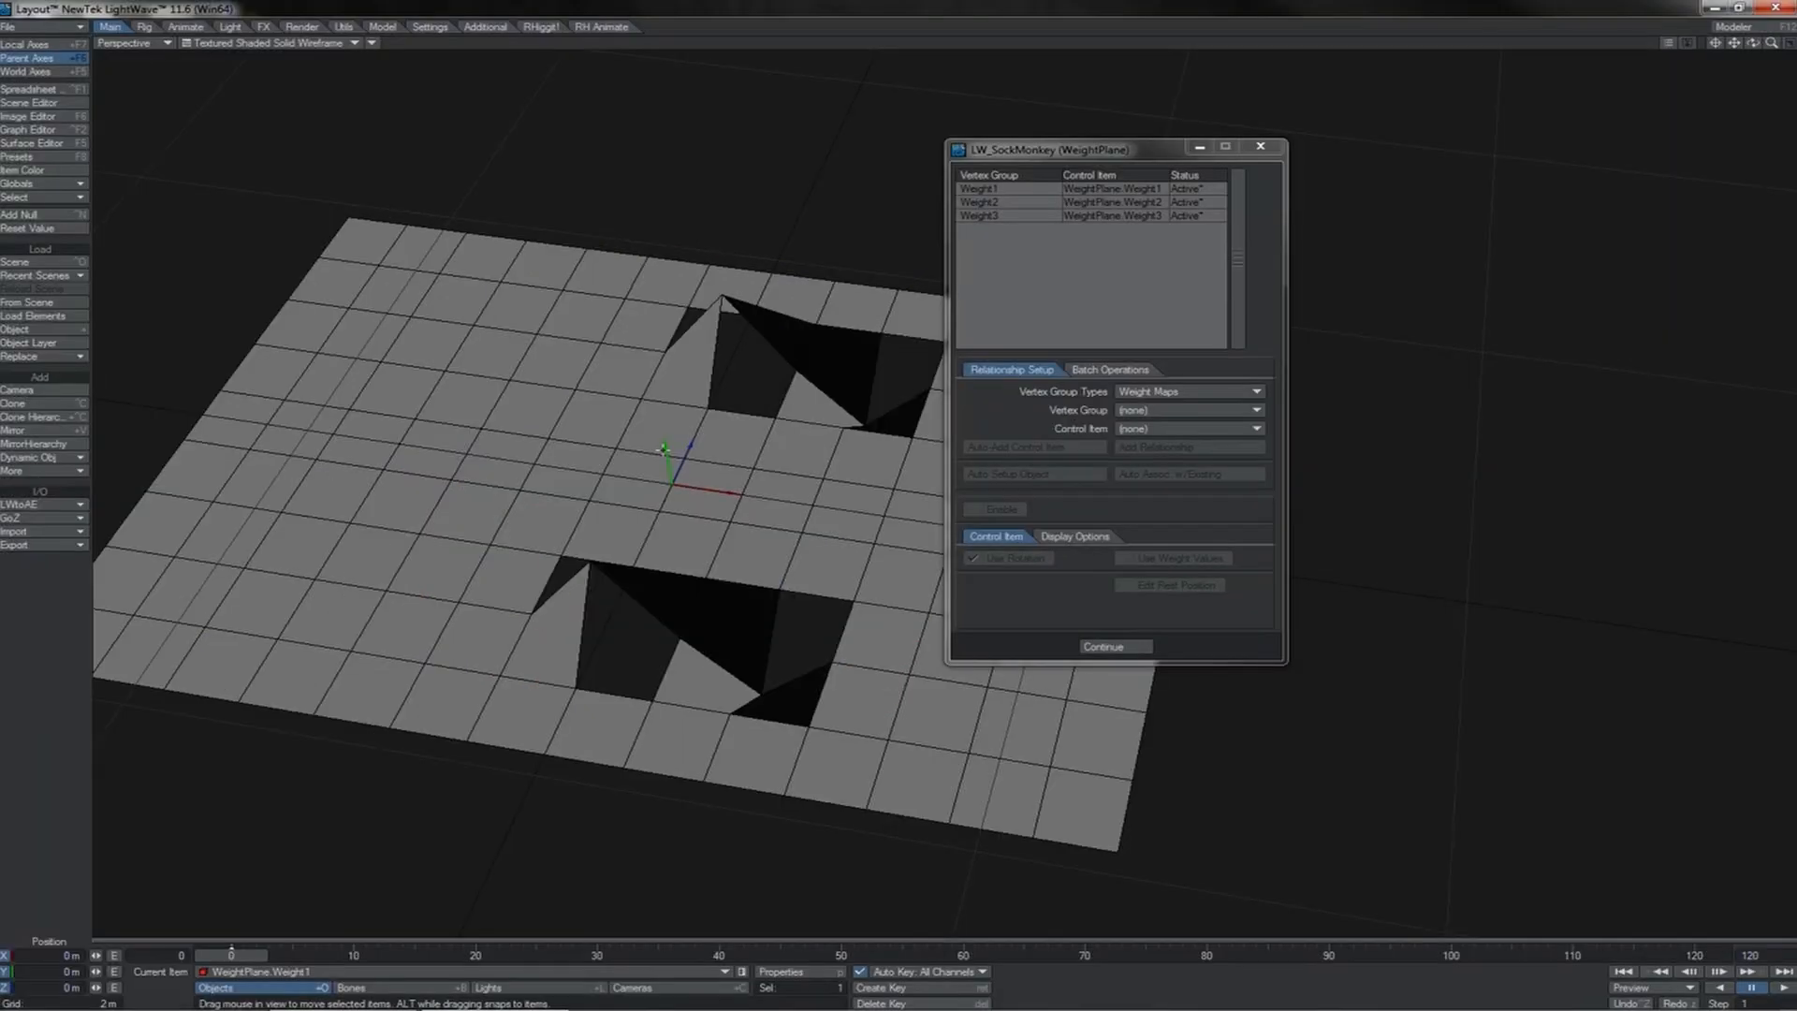
pyautogui.moveTo(663, 452); pyautogui.dragTo(734, 458)
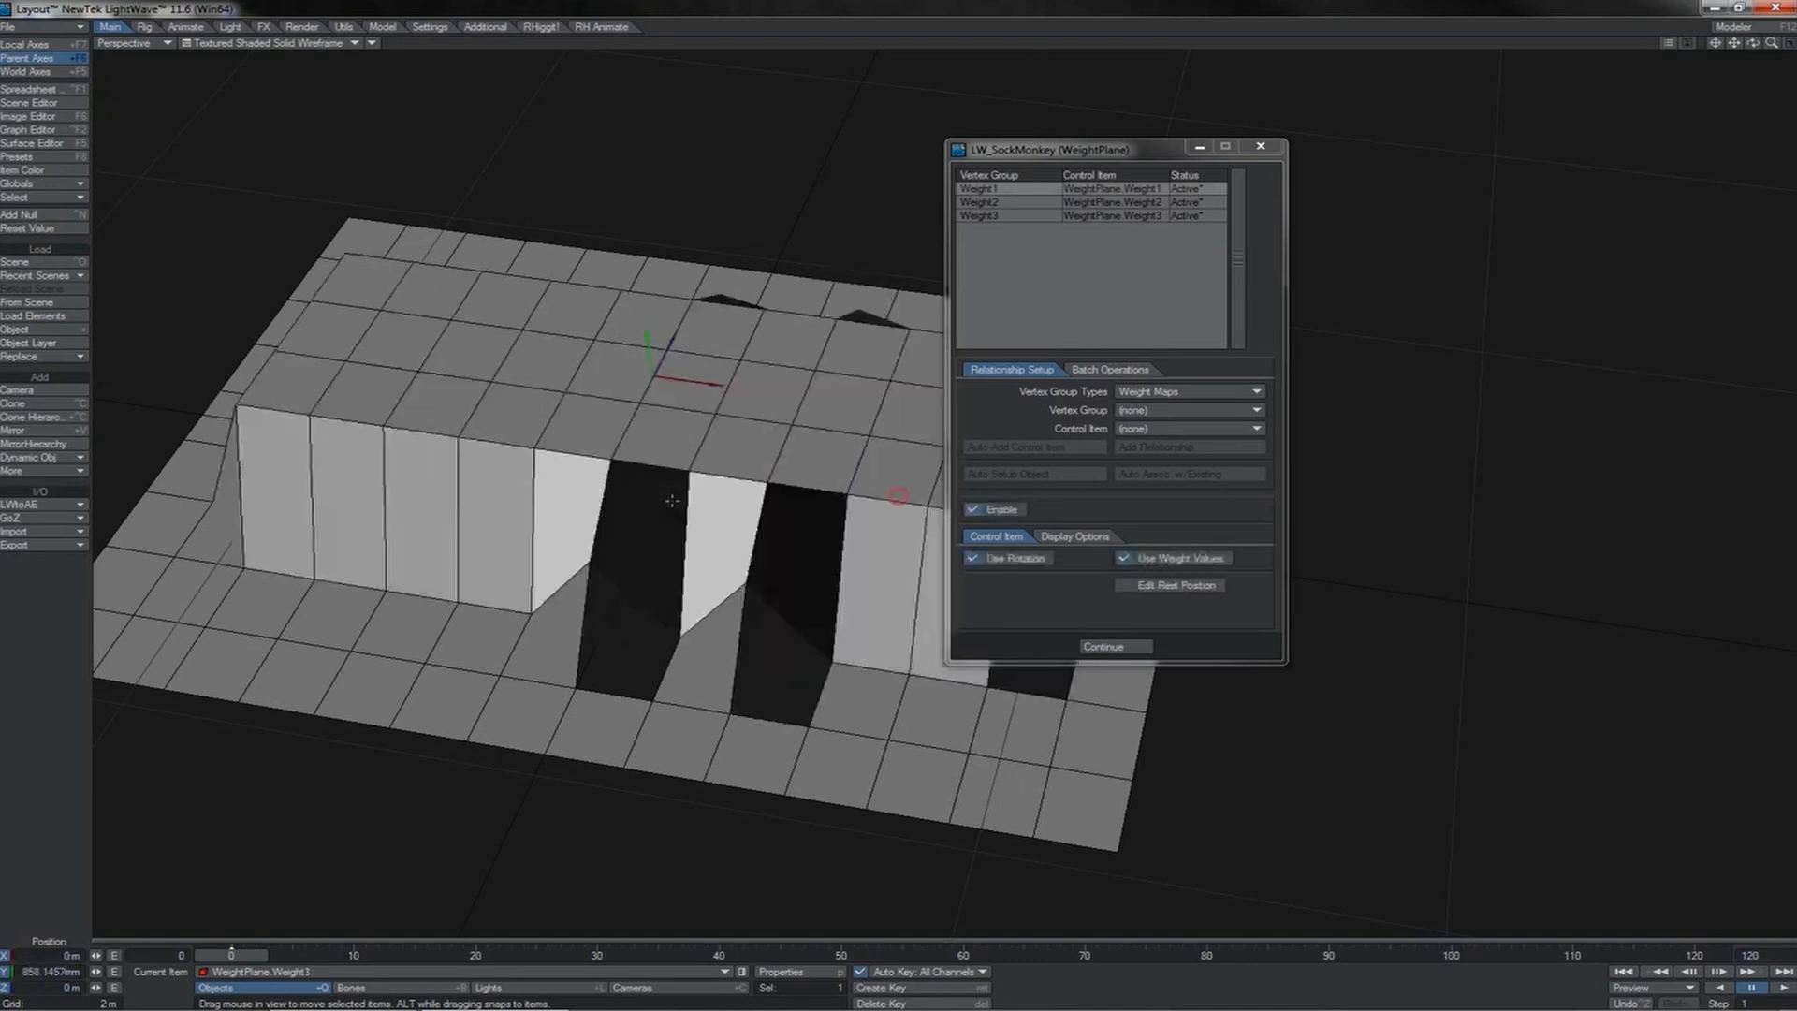
pyautogui.moveTo(672, 500)
pyautogui.mouseDown()
pyautogui.moveTo(678, 516)
pyautogui.moveTo(659, 413)
pyautogui.moveTo(673, 494)
pyautogui.moveTo(666, 444)
pyautogui.moveTo(670, 475)
pyautogui.mouseUp()
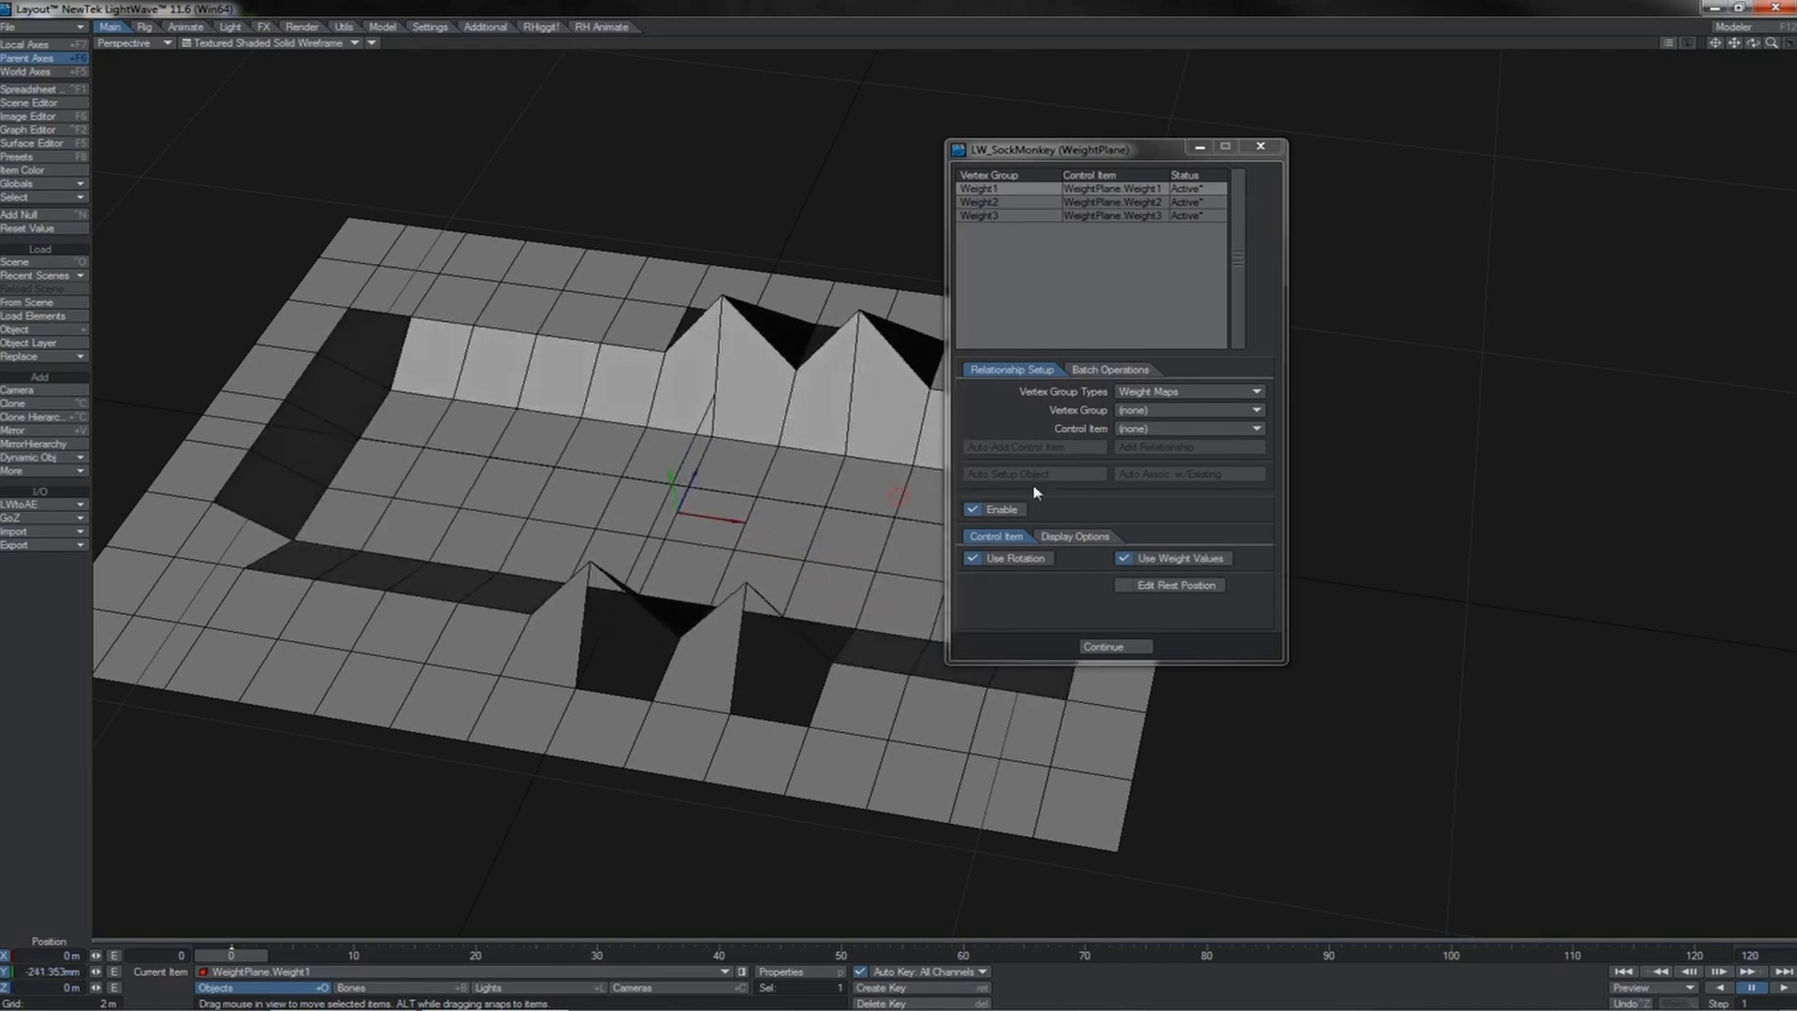
# - Edit Weight1's rest position by moving its control item to about -1.04 m on X, and test the control item
pyautogui.click(1165, 586)
pyautogui.moveTo(744, 521); pyautogui.dragTo(741, 517)
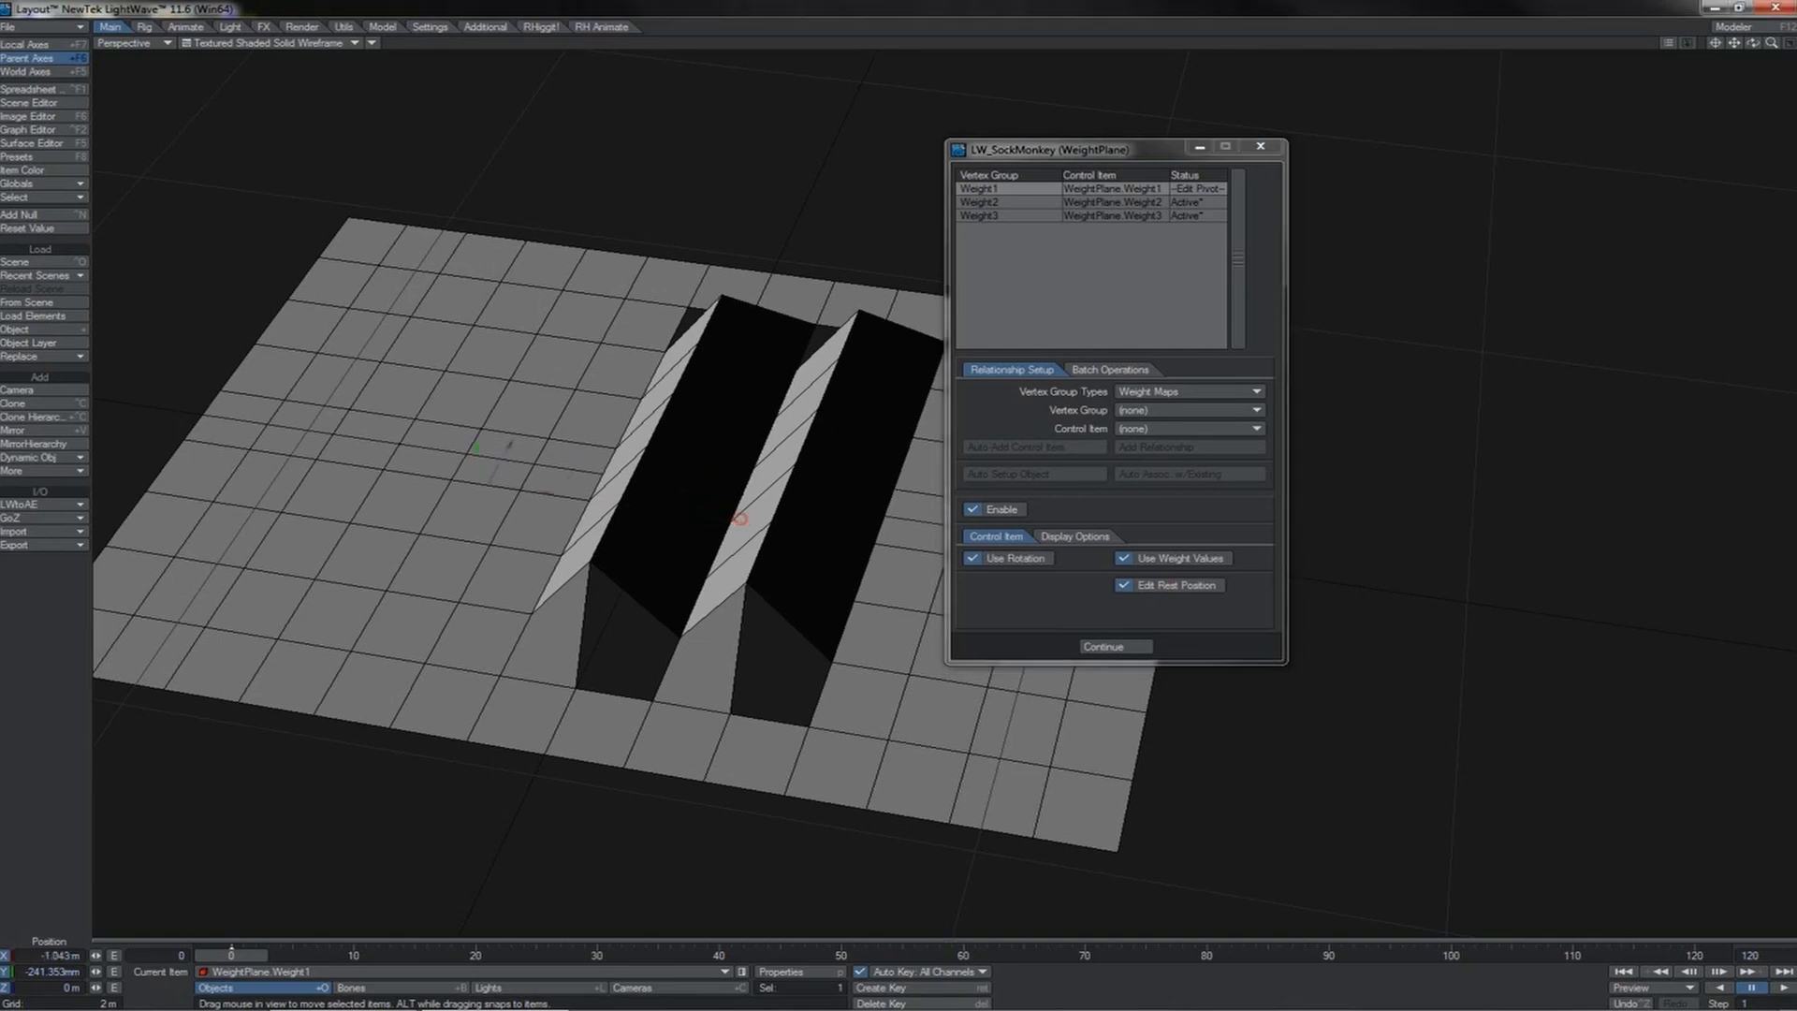
pyautogui.click(1123, 584)
pyautogui.moveTo(409, 432)
pyautogui.mouseDown()
pyautogui.moveTo(405, 403)
pyautogui.moveTo(407, 449)
pyautogui.moveTo(402, 386)
pyautogui.moveTo(407, 442)
pyautogui.mouseUp()
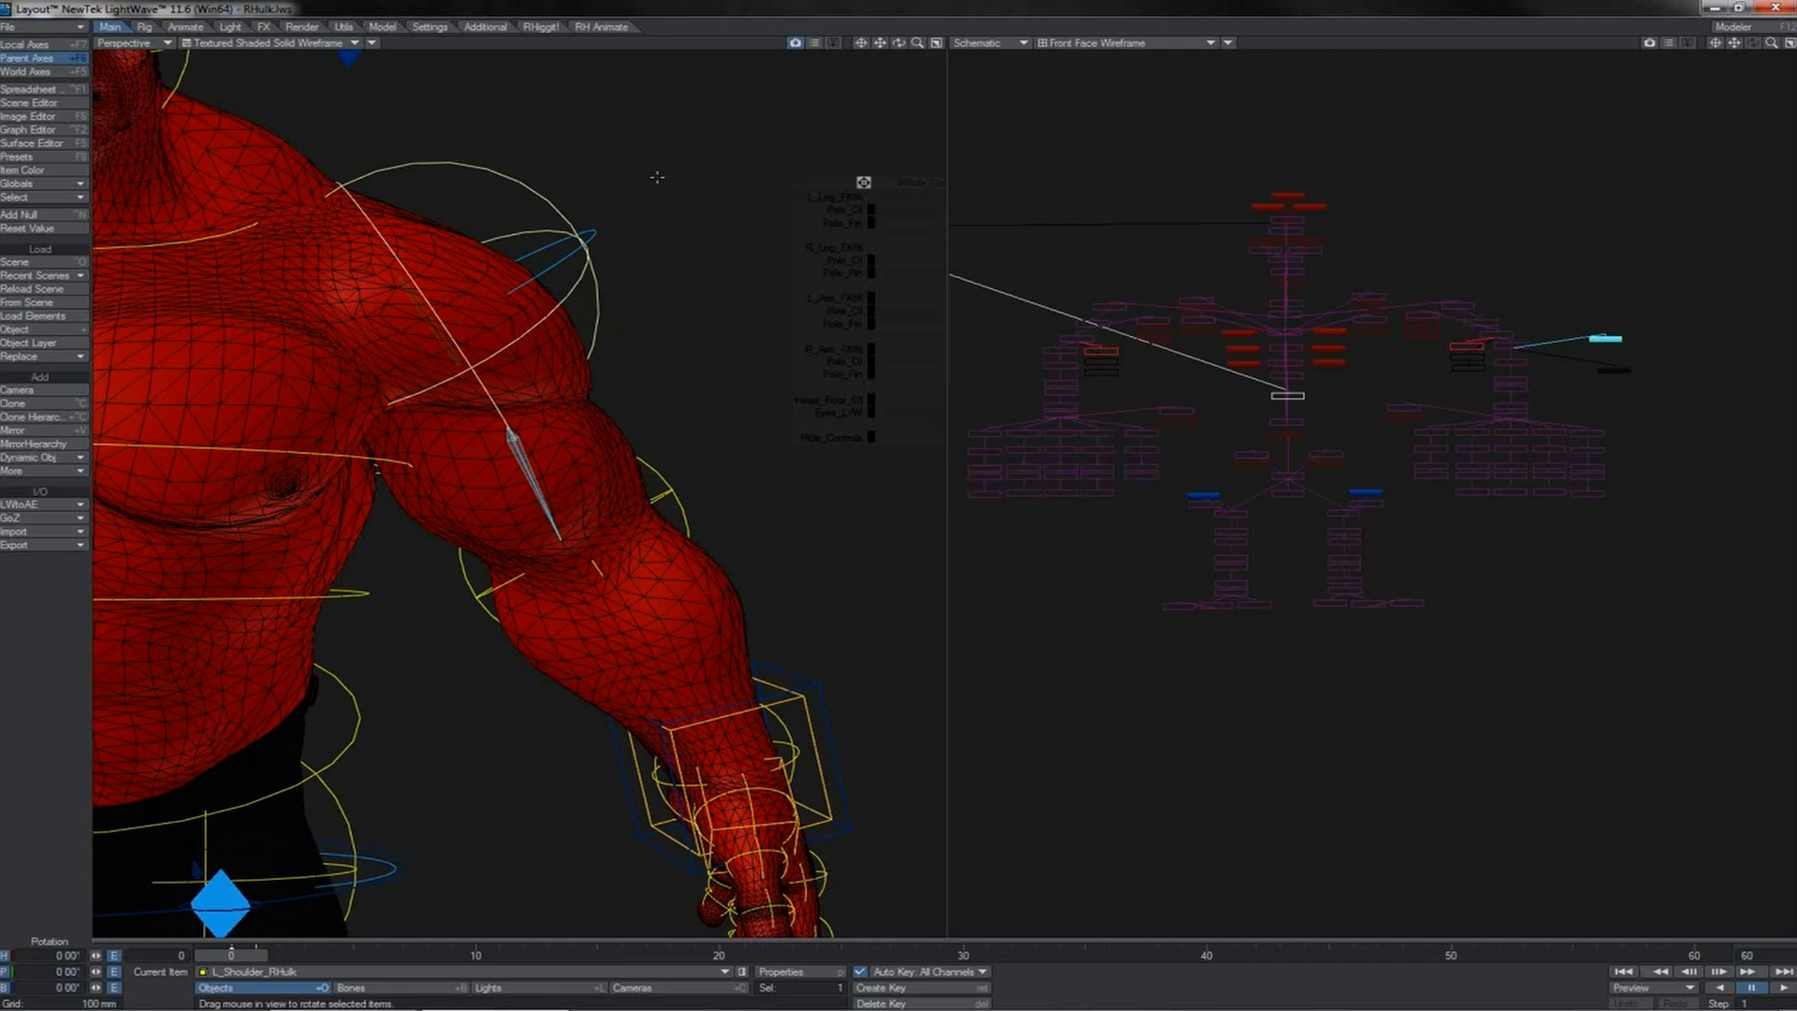
# - Try rotating the L_Shoulder_RHulk control and stretching the L_SHOULDER_RHulk (2) bone
pyautogui.moveTo(657, 177)
pyautogui.mouseDown()
pyautogui.moveTo(646, 161)
pyautogui.moveTo(676, 198)
pyautogui.moveTo(646, 161)
pyautogui.moveTo(672, 195)
pyautogui.moveTo(660, 173)
pyautogui.mouseUp()
pyautogui.hotkey('ctrl', 'z')
pyautogui.hotkey('shift', 'b')
pyautogui.press('h')
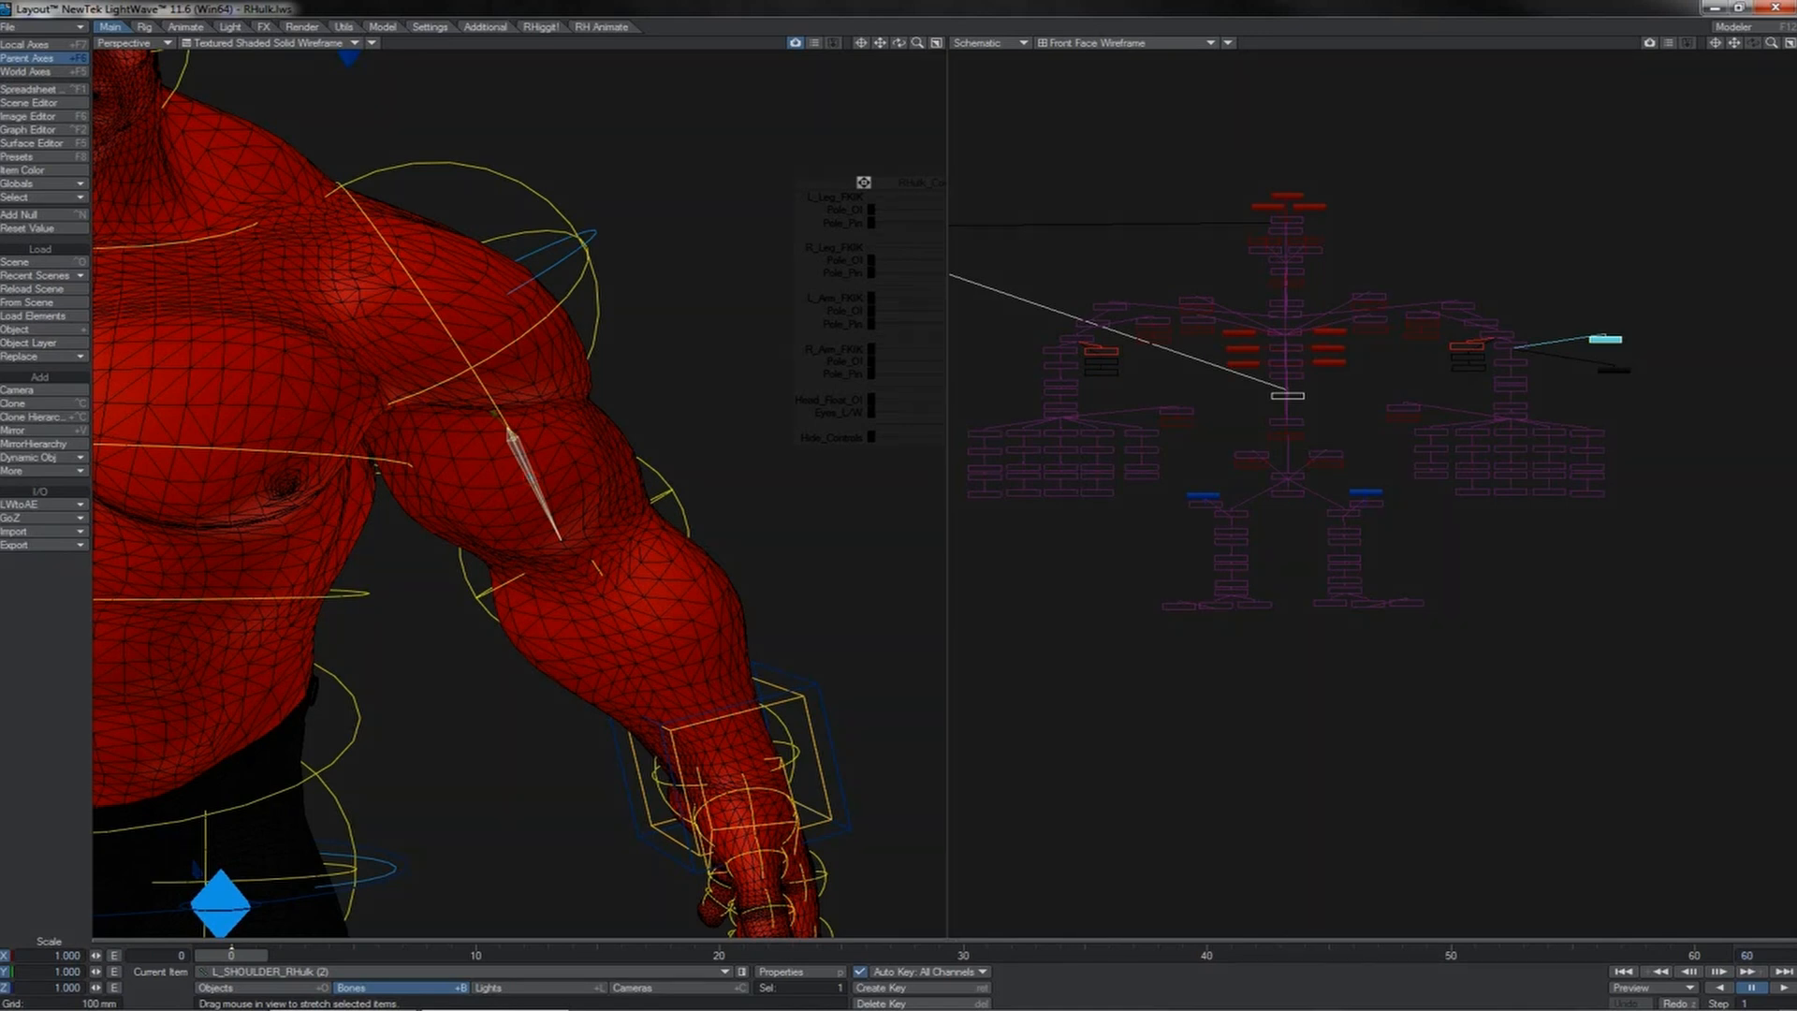
pyautogui.moveTo(559, 540); pyautogui.dragTo(581, 586)
pyautogui.hotkey('ctrl', 'z')
# - Rotate the L_Shoulder_RHulk control to a bank of about 73.4° to raise the arm
pyautogui.press('y')
pyautogui.hotkey('shift', 'o')
pyautogui.moveTo(472, 307); pyautogui.dragTo(897, 496, button='right')
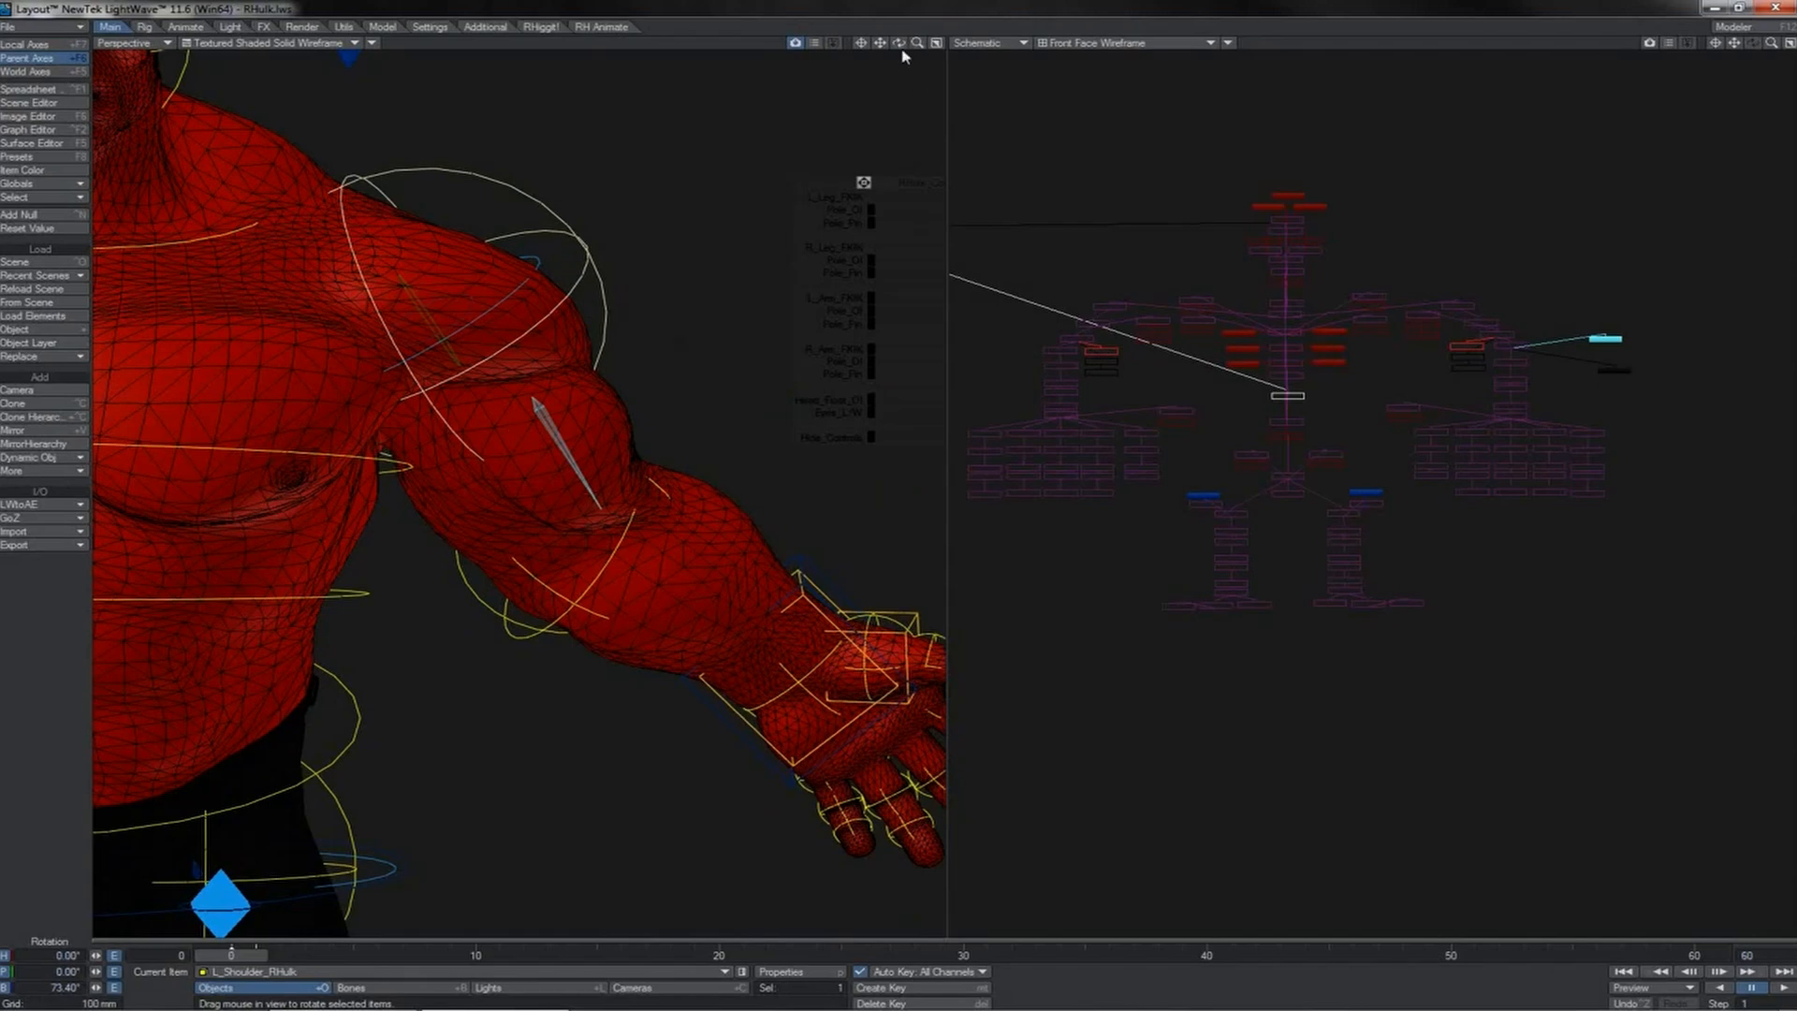
# - Rotate the L_SHOULDER_RHulk (2) bone to about 16° heading, 11.7° pitch and 20° bank
pyautogui.moveTo(900, 43); pyautogui.dragTo(860, 53)
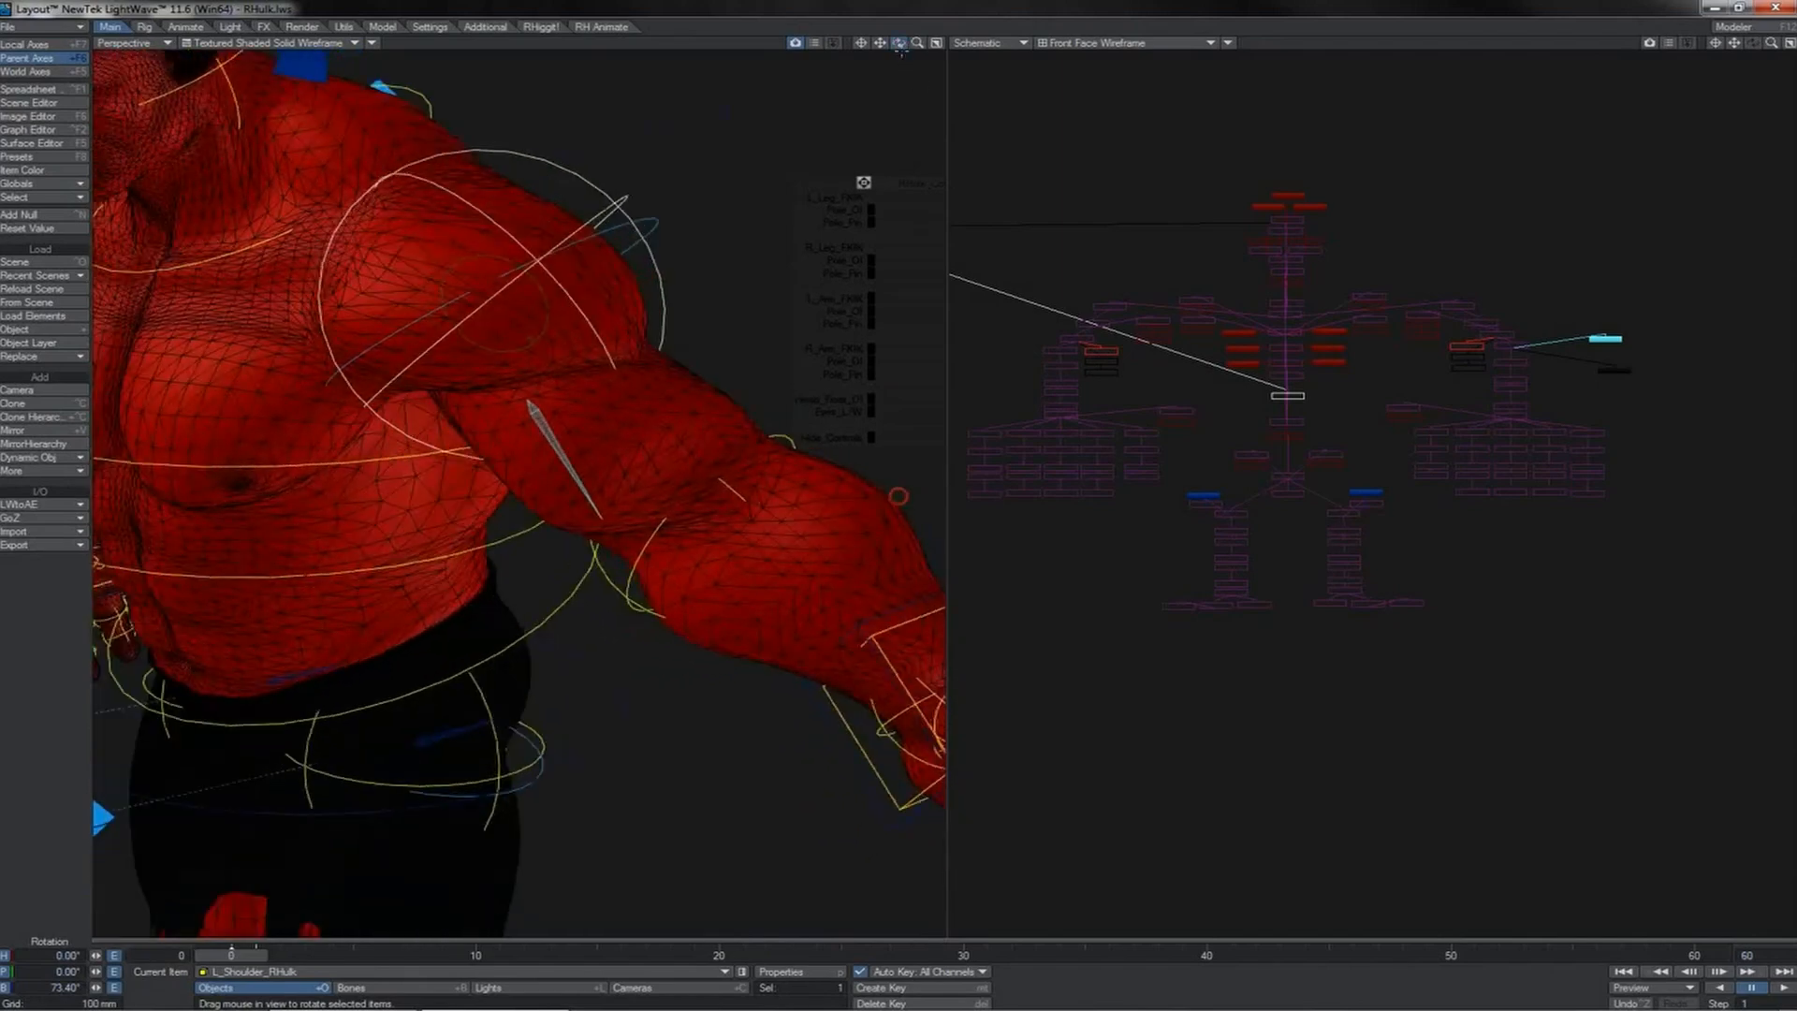
pyautogui.hotkey('shift', 'b')
pyautogui.press('h')
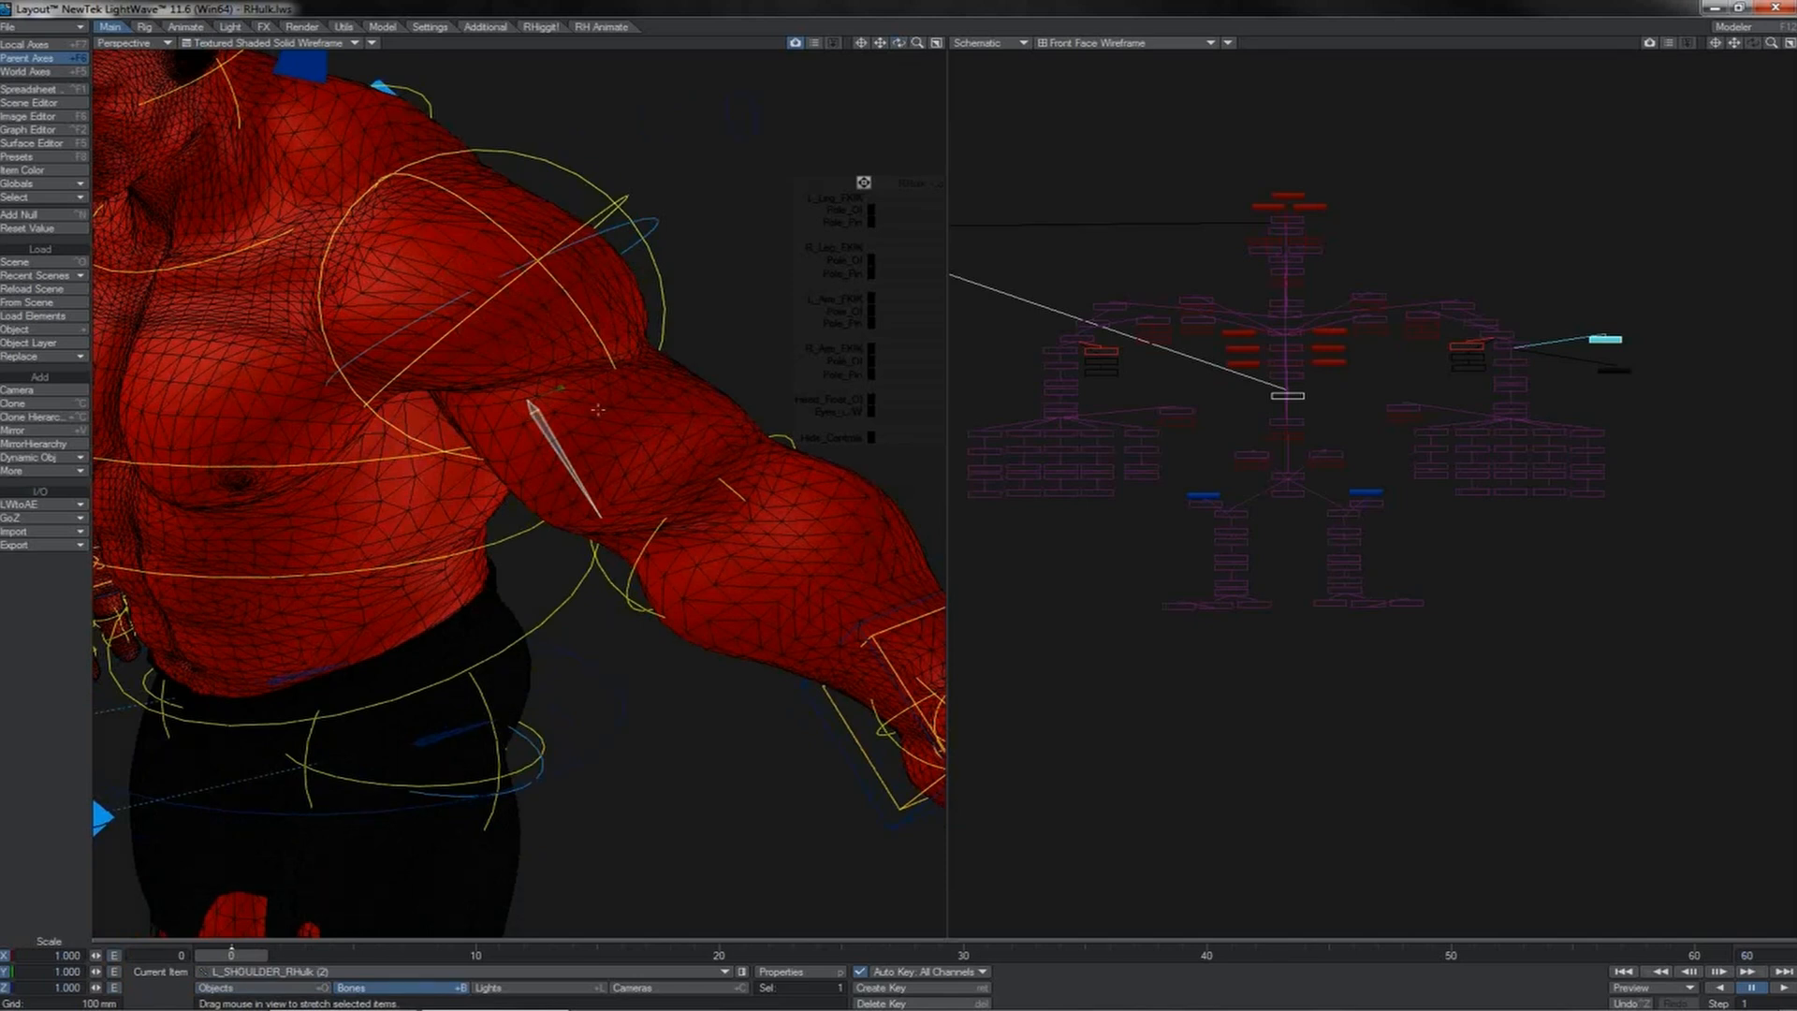
pyautogui.press('y')
pyautogui.moveTo(569, 416); pyautogui.dragTo(899, 496)
pyautogui.moveTo(536, 376); pyautogui.dragTo(598, 377, button='right')
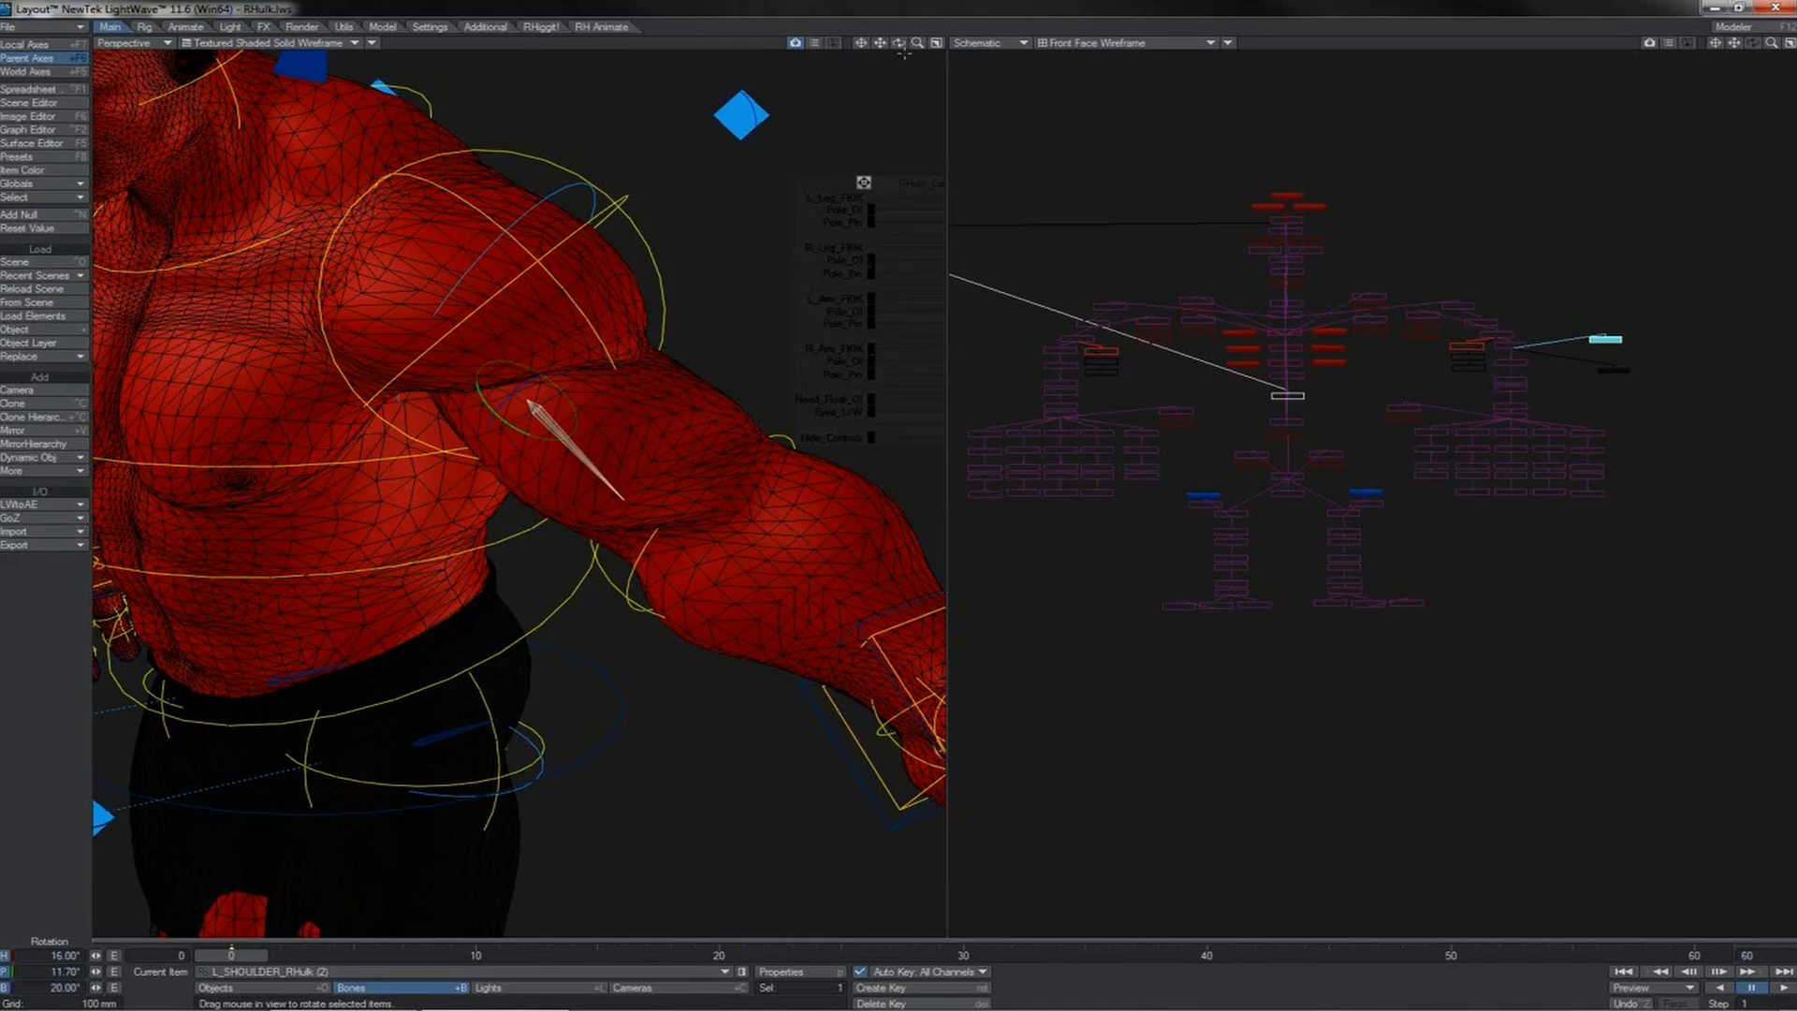
pyautogui.moveTo(898, 43); pyautogui.dragTo(662, 339)
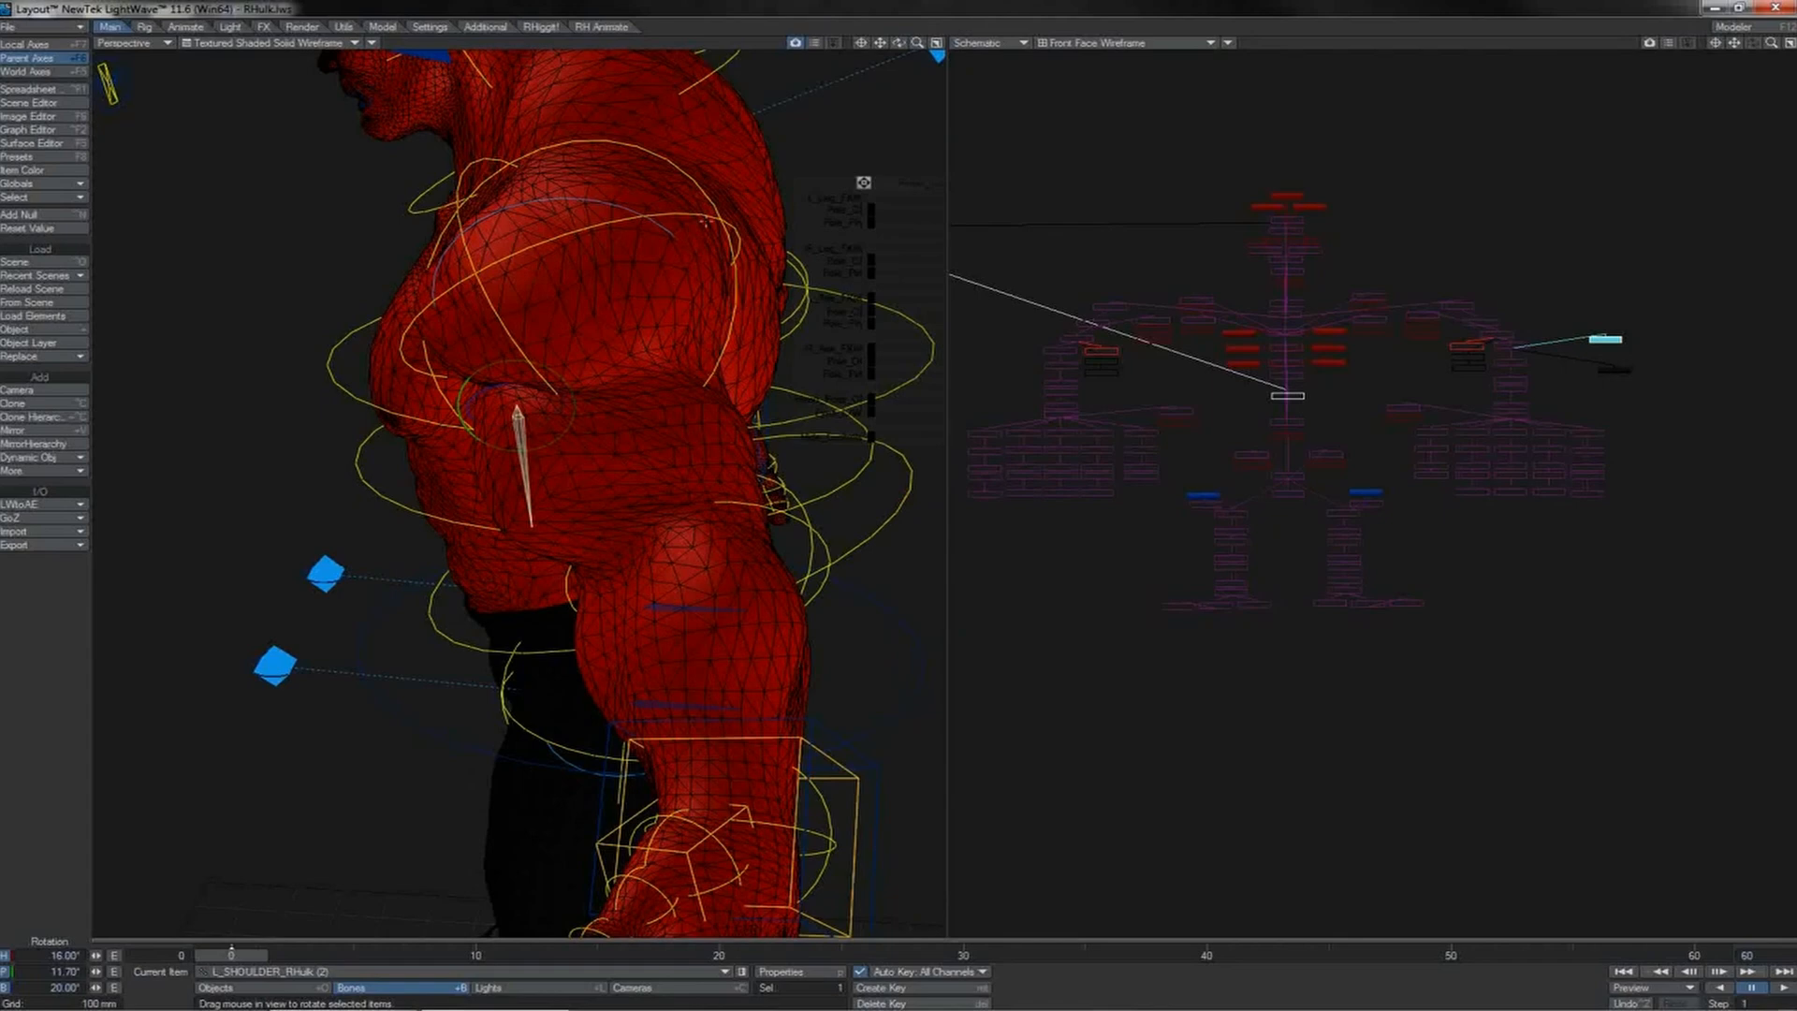
# - Undo the rotations of the L_Shoulder_RHulk control and the L_SHOULDER_RHulk (2) bone
pyautogui.click(718, 209)
pyautogui.moveTo(851, 135)
pyautogui.mouseDown()
pyautogui.moveTo(866, 230)
pyautogui.moveTo(831, 91)
pyautogui.moveTo(805, 131)
pyautogui.moveTo(921, 66)
pyautogui.moveTo(851, 136)
pyautogui.mouseUp()
pyautogui.hotkey('ctrl', 'z')
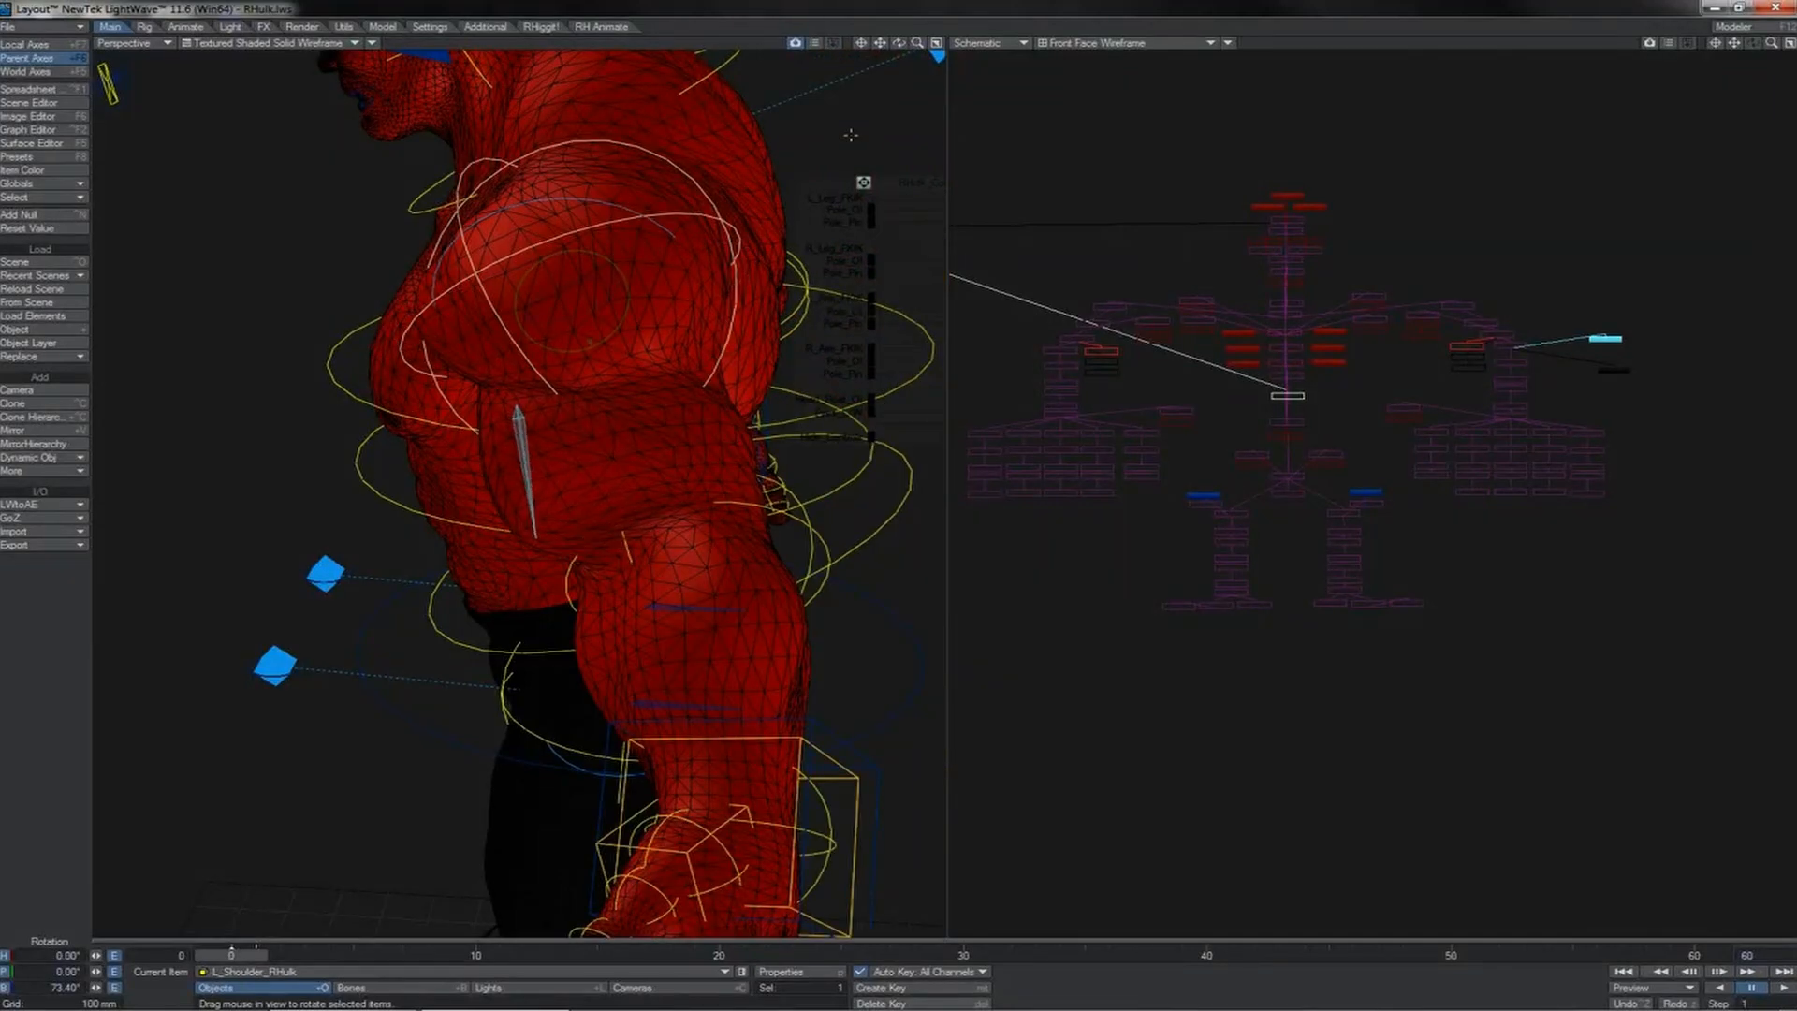
pyautogui.hotkey('ctrl', 'z')
# - Select the Bicep control item attached to the upper arm and try moving it
pyautogui.moveTo(899, 42); pyautogui.dragTo(899, 496)
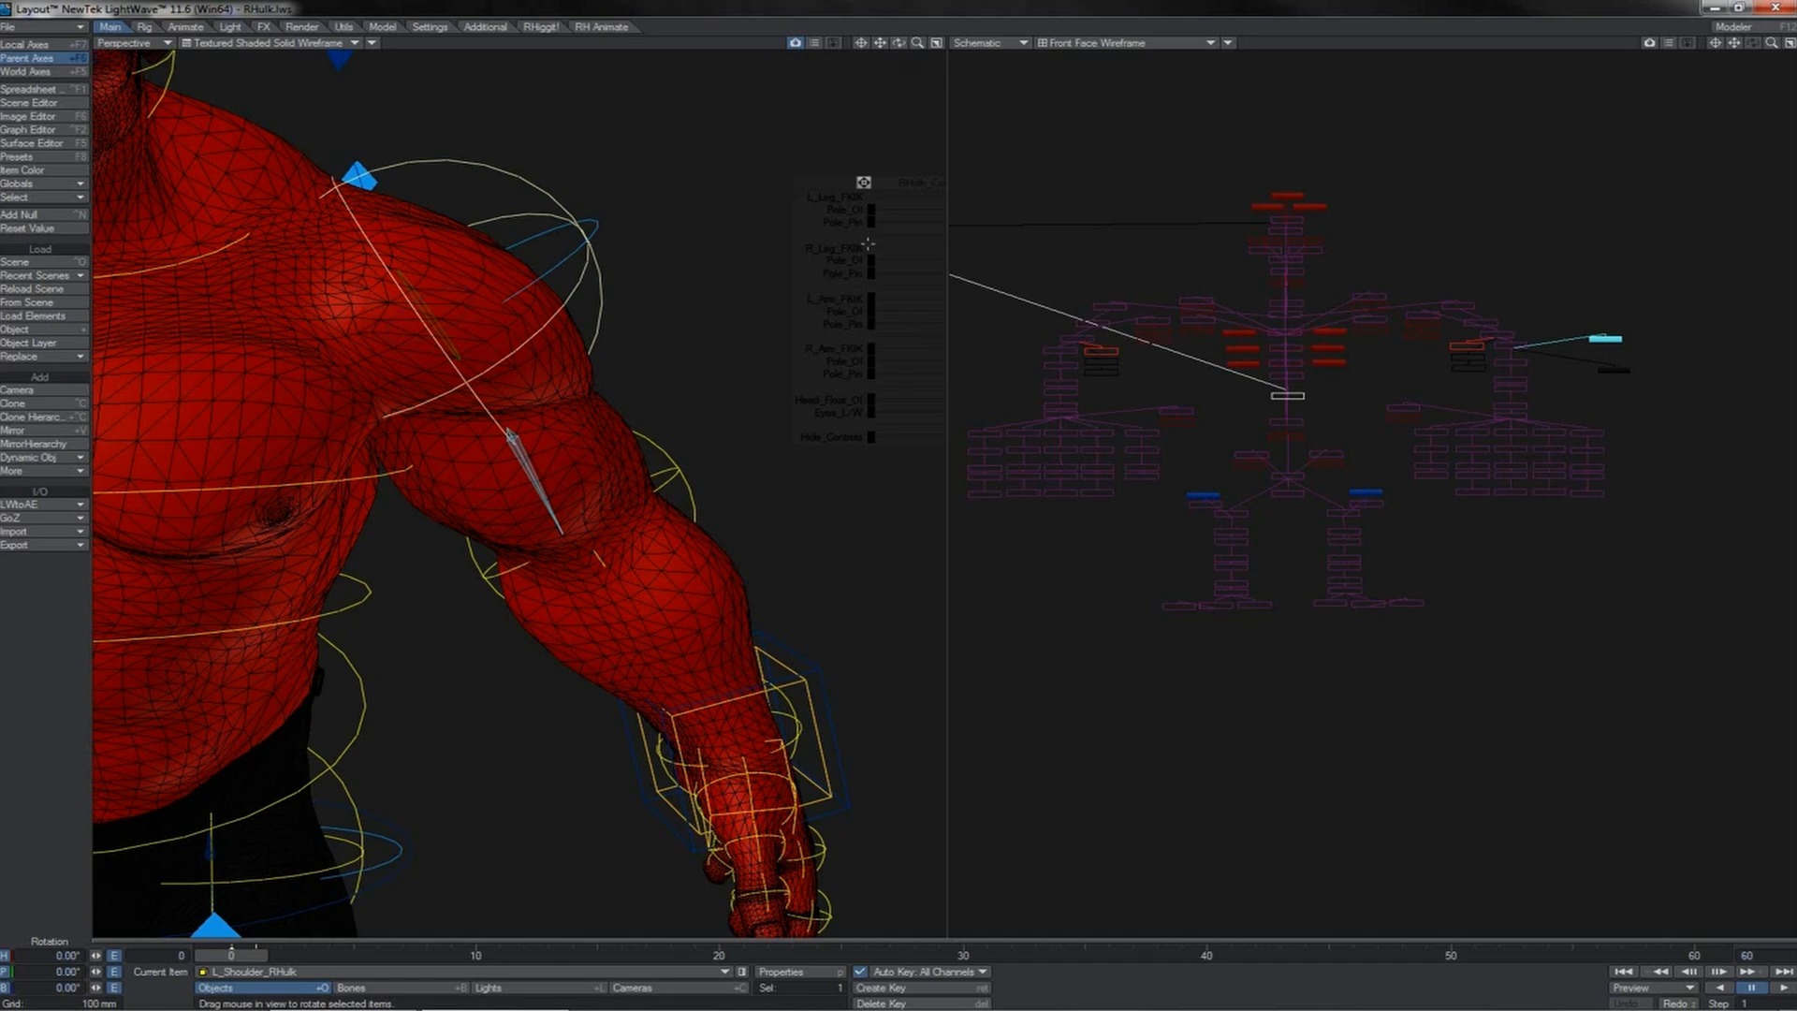
pyautogui.click(526, 459)
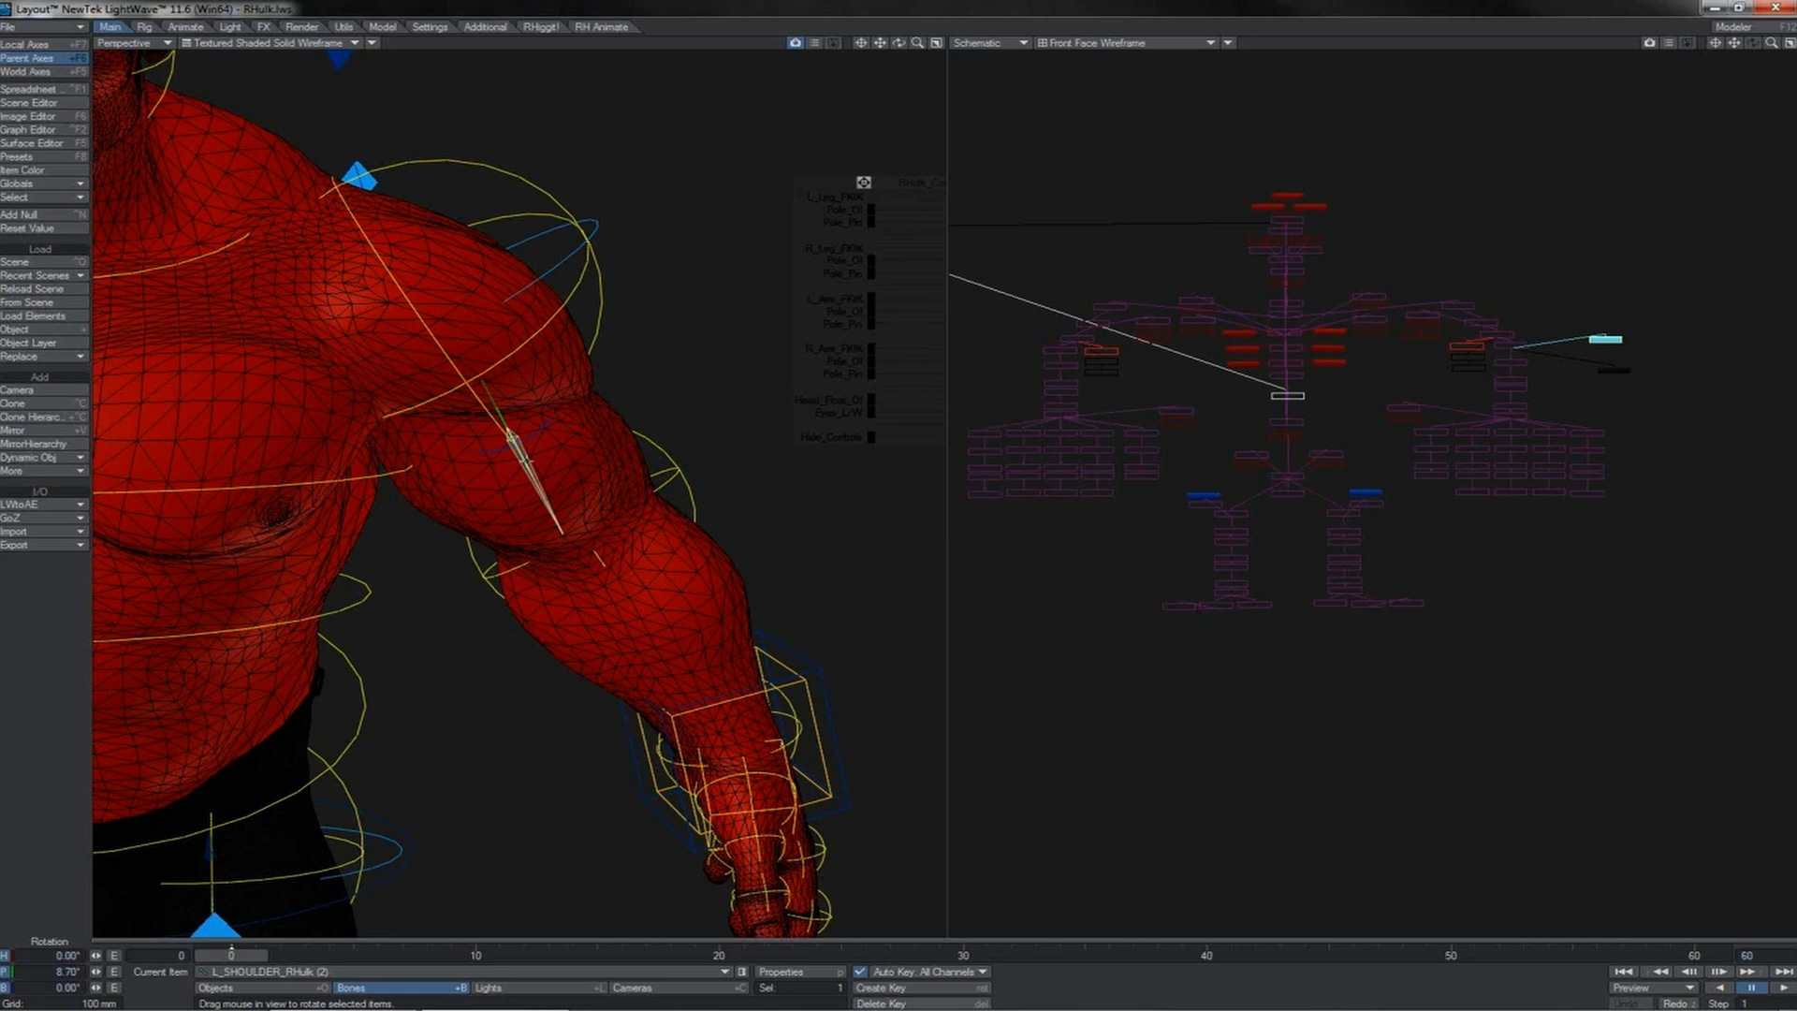
pyautogui.click(1572, 354)
pyautogui.click(1605, 369)
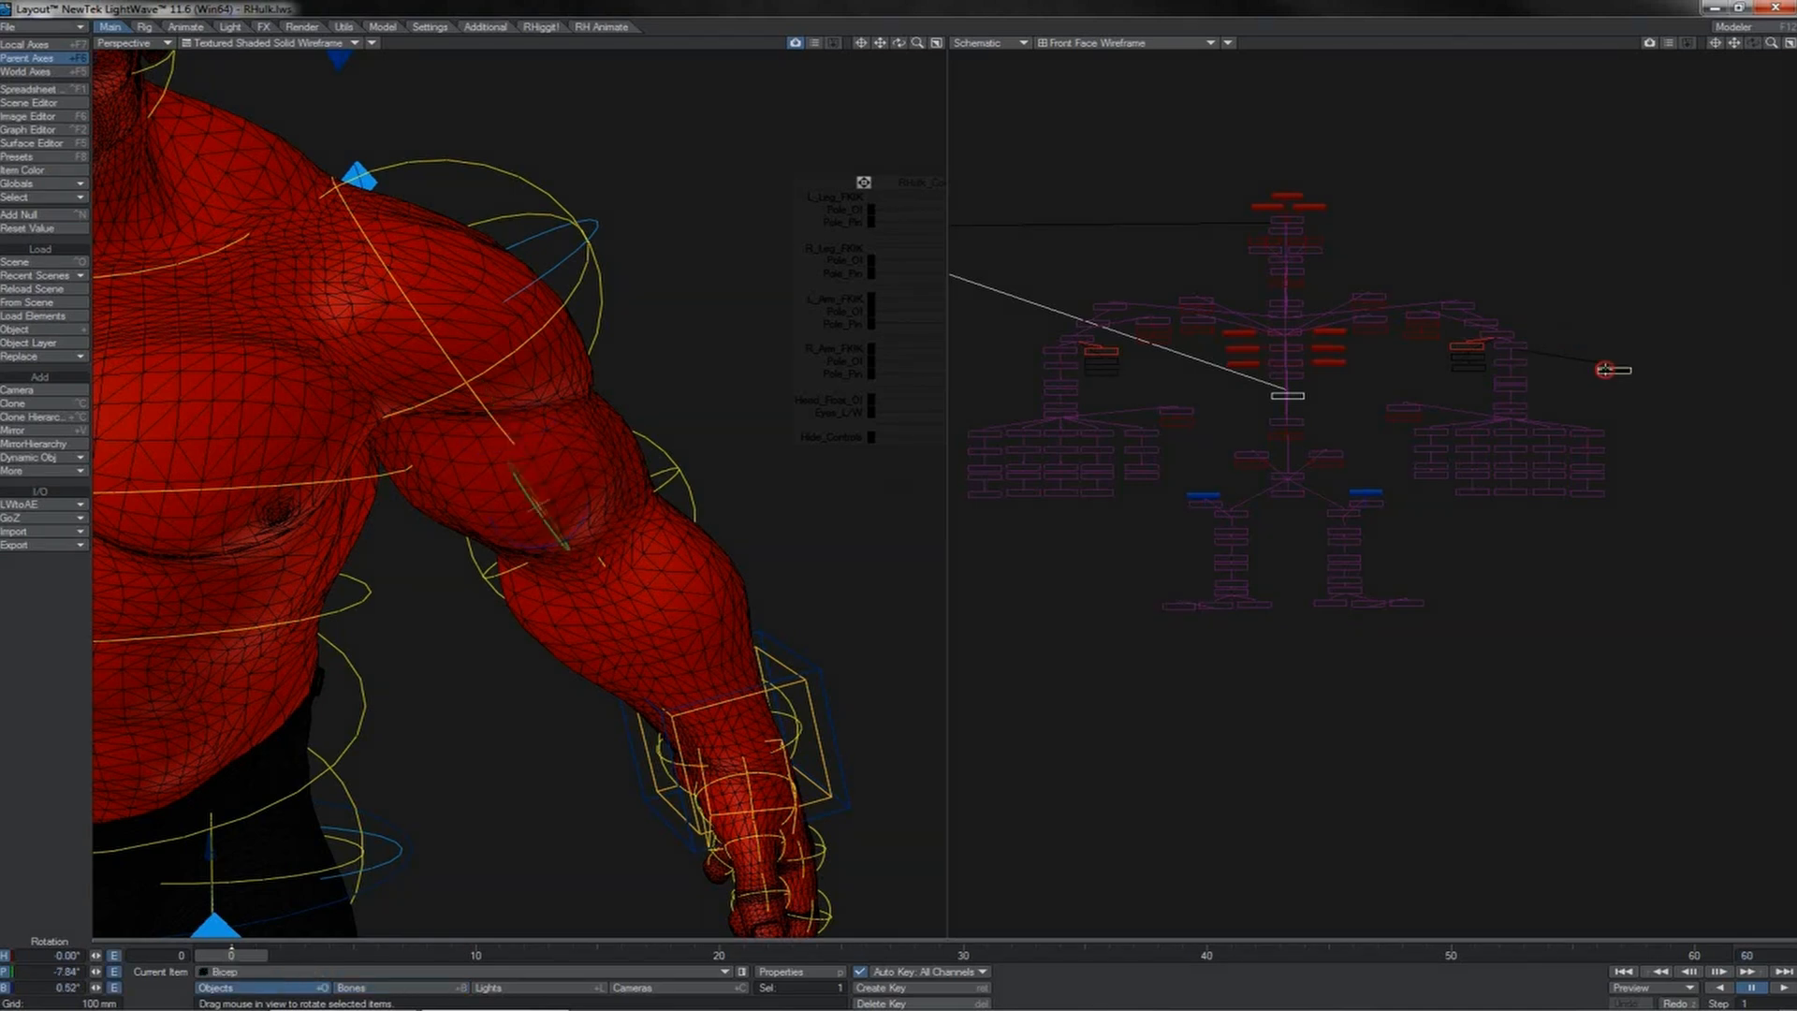
pyautogui.press('t')
pyautogui.moveTo(558, 539)
pyautogui.mouseDown()
pyautogui.moveTo(547, 524)
pyautogui.moveTo(558, 539)
pyautogui.mouseUp()
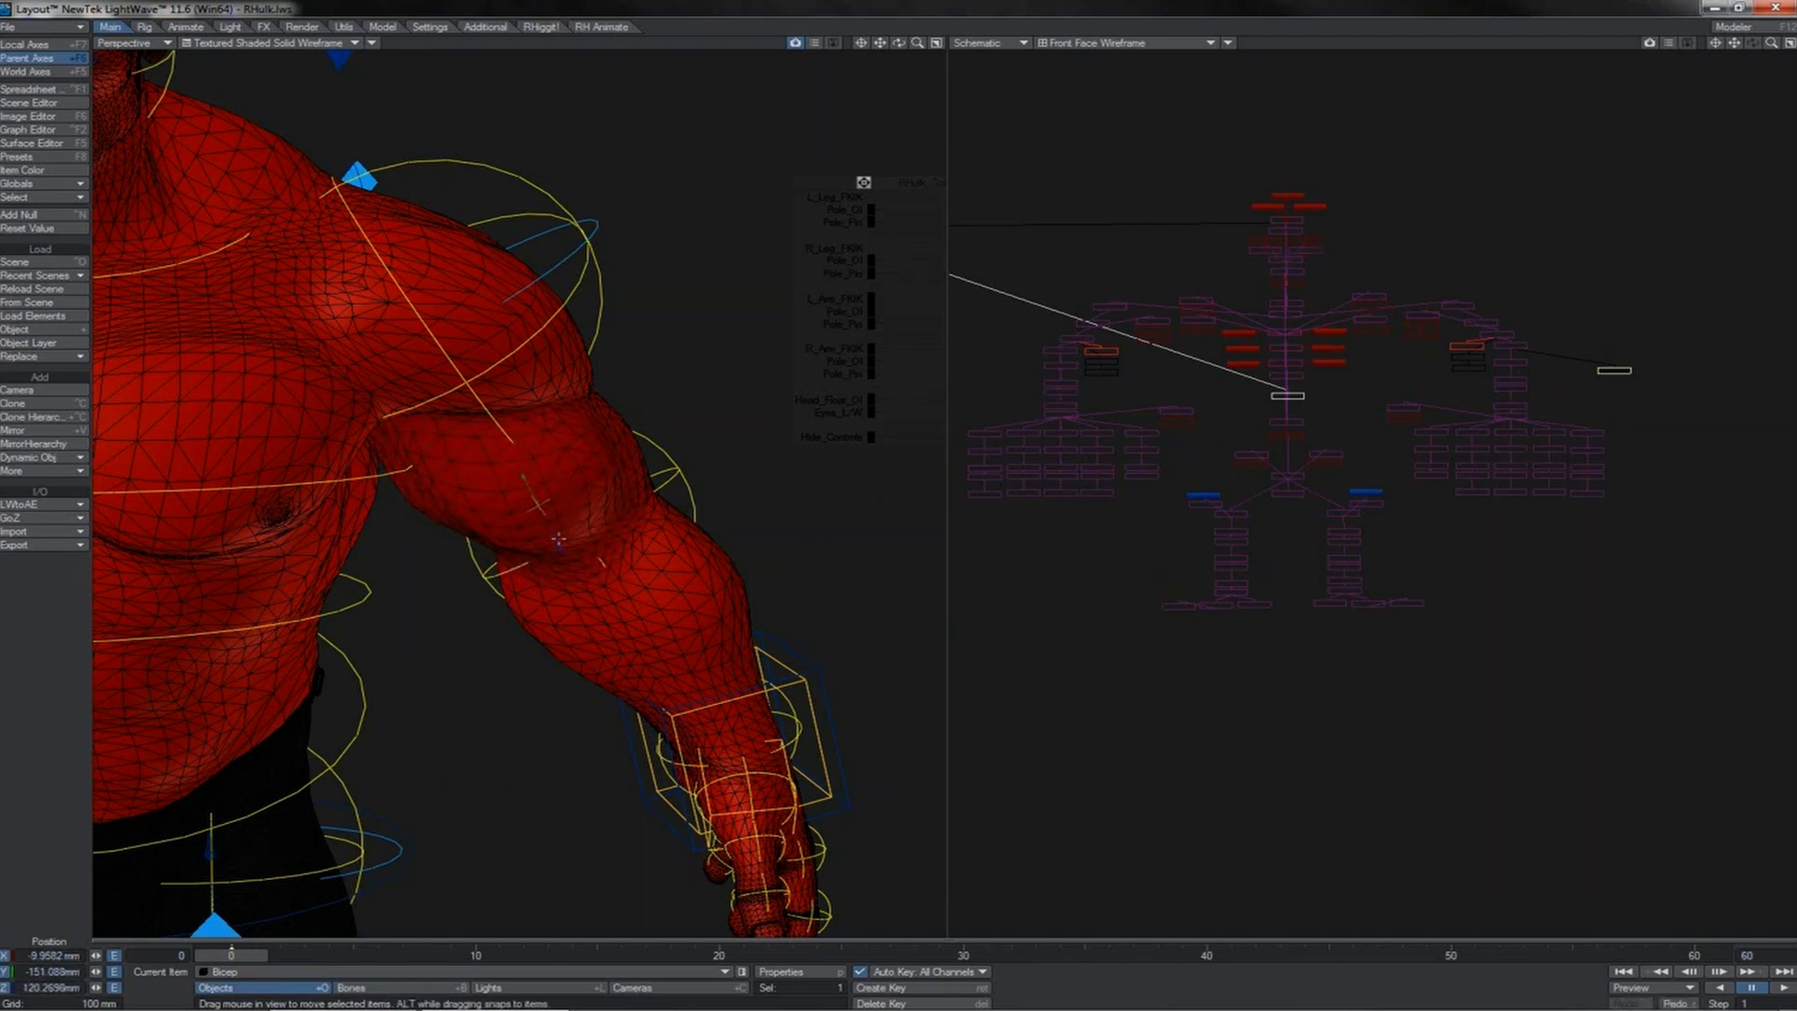
# - Rotate the L_Shoulder_RHulk control to a bank of about 78.4° to raise the arm
pyautogui.click(600, 294)
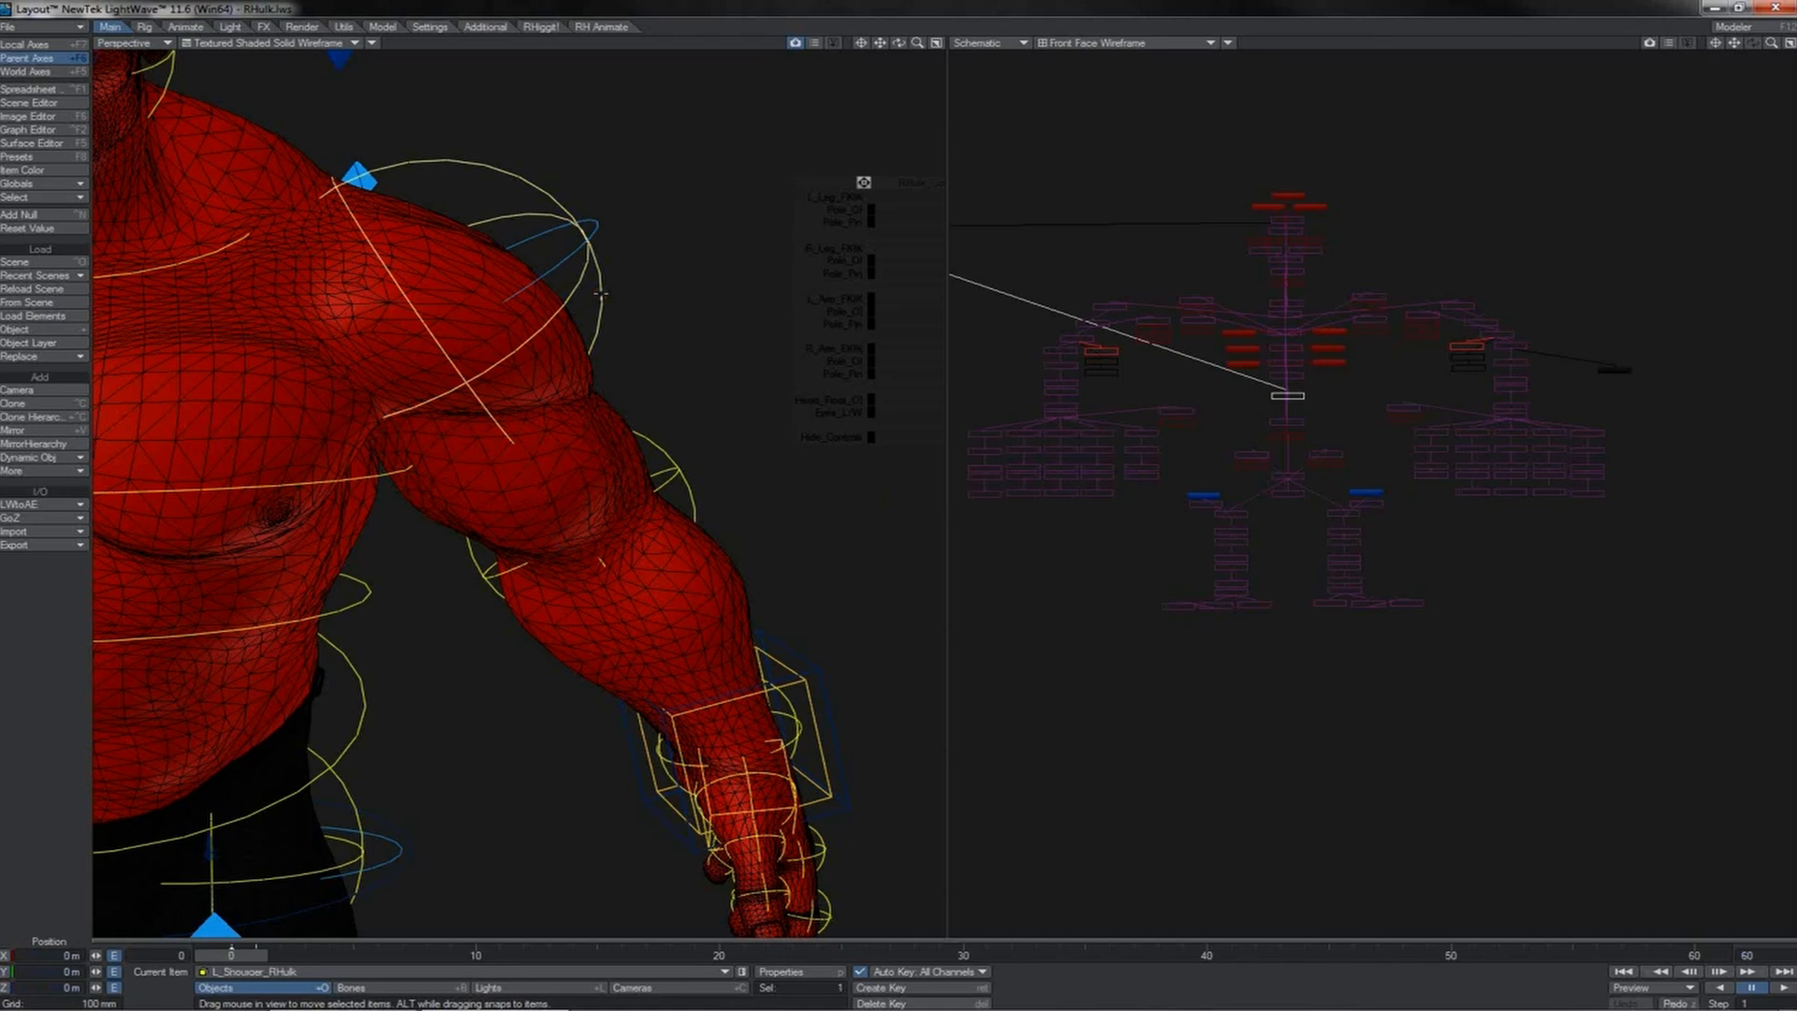
pyautogui.press('y')
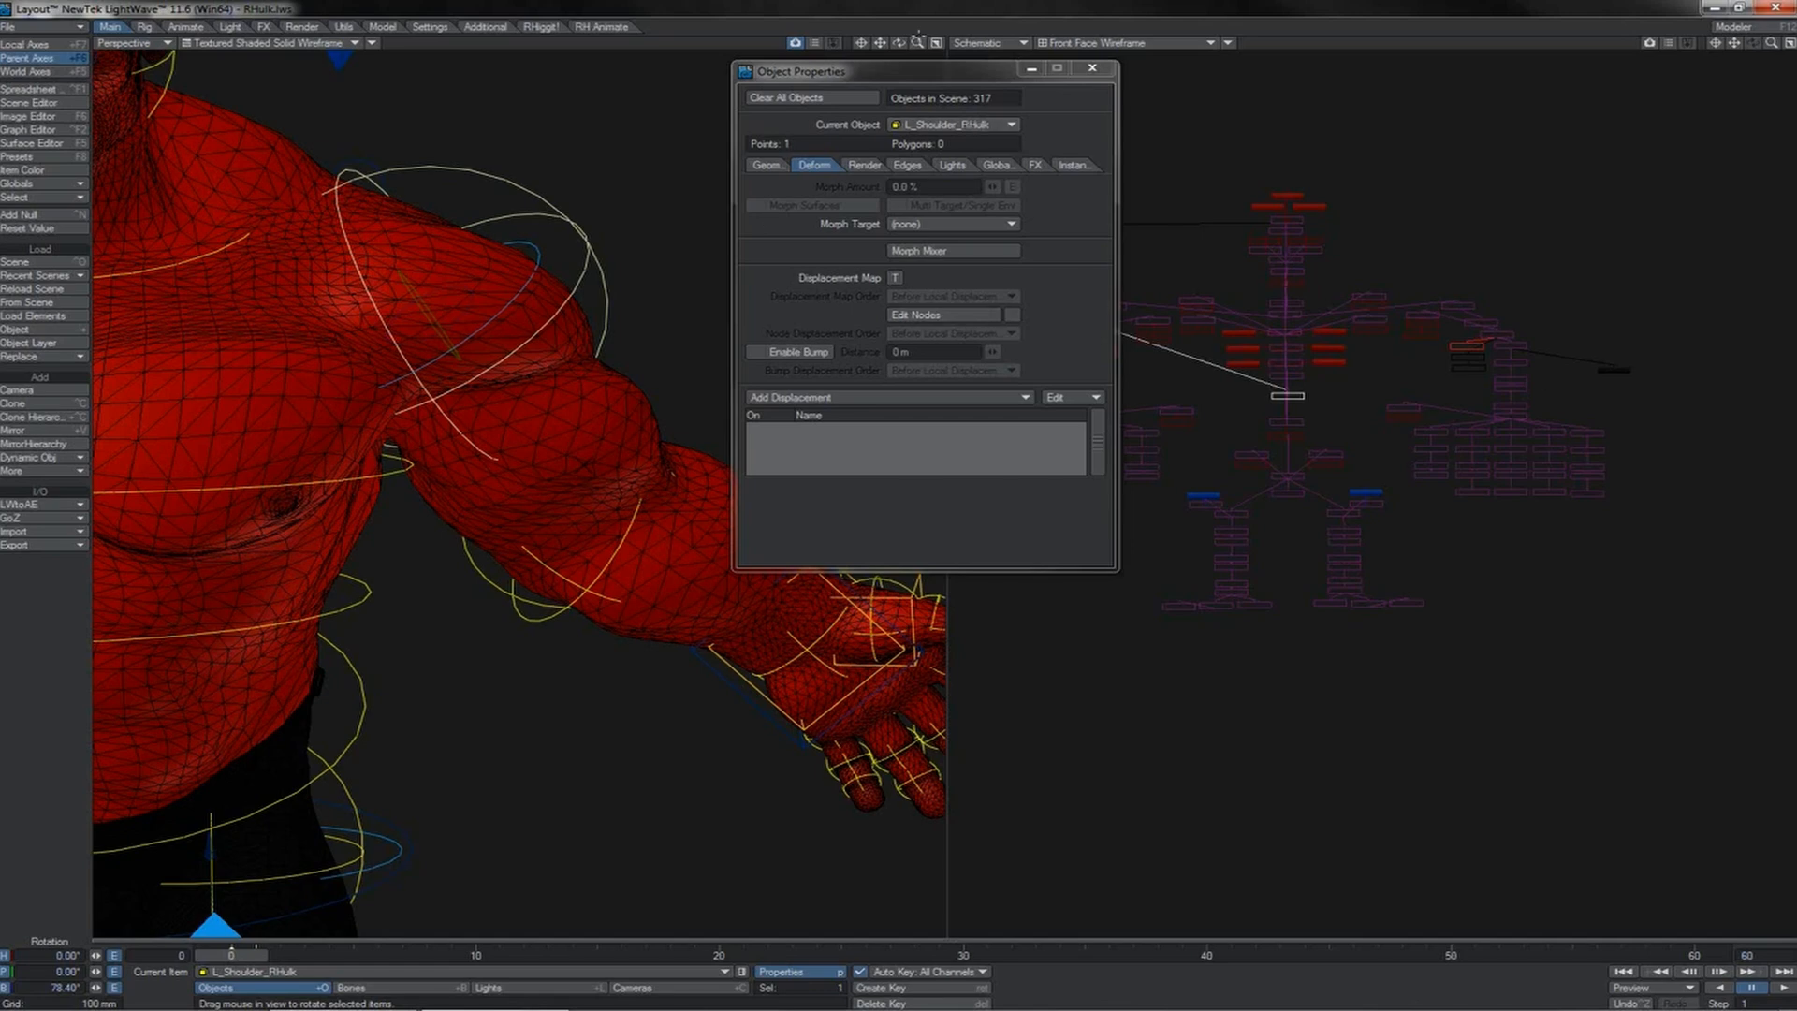
pyautogui.moveTo(899, 44); pyautogui.dragTo(880, 145)
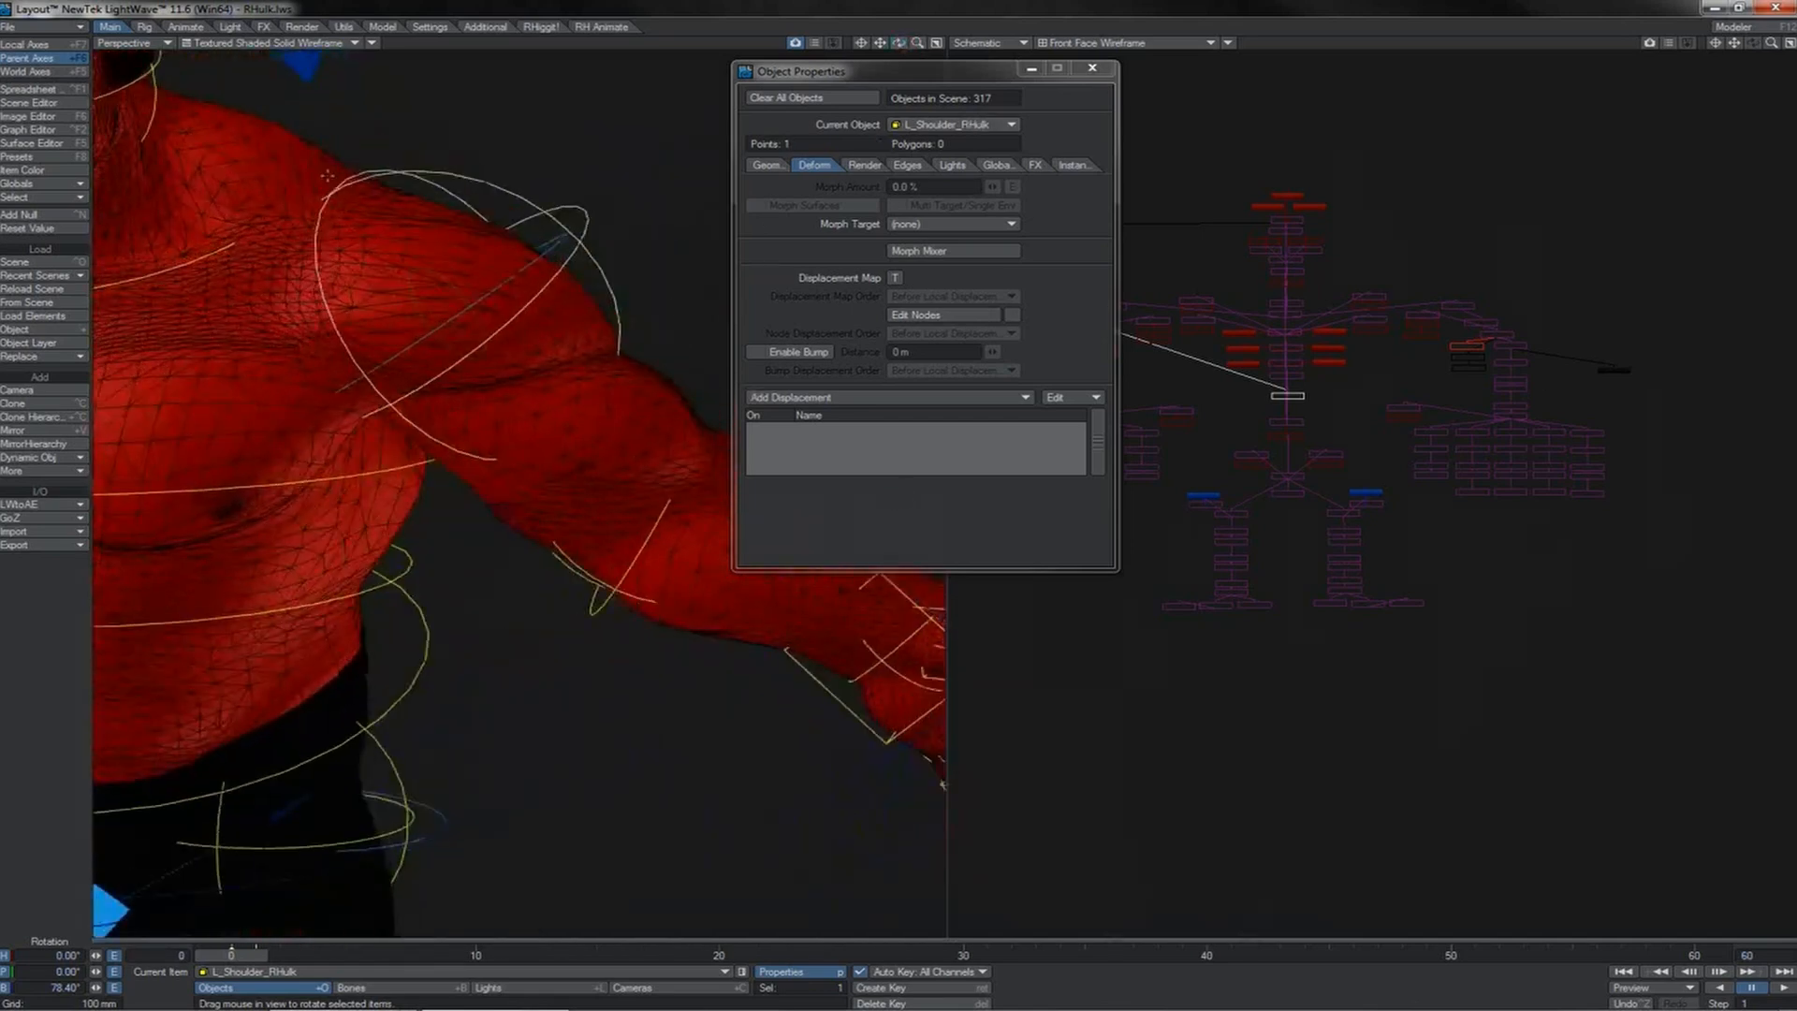
# - Select the RHulk mesh and toggle its LW_SockMonkey v1.0 displacement off and on to compare the arm deformation
pyautogui.click(30, 103)
pyautogui.click(1061, 235)
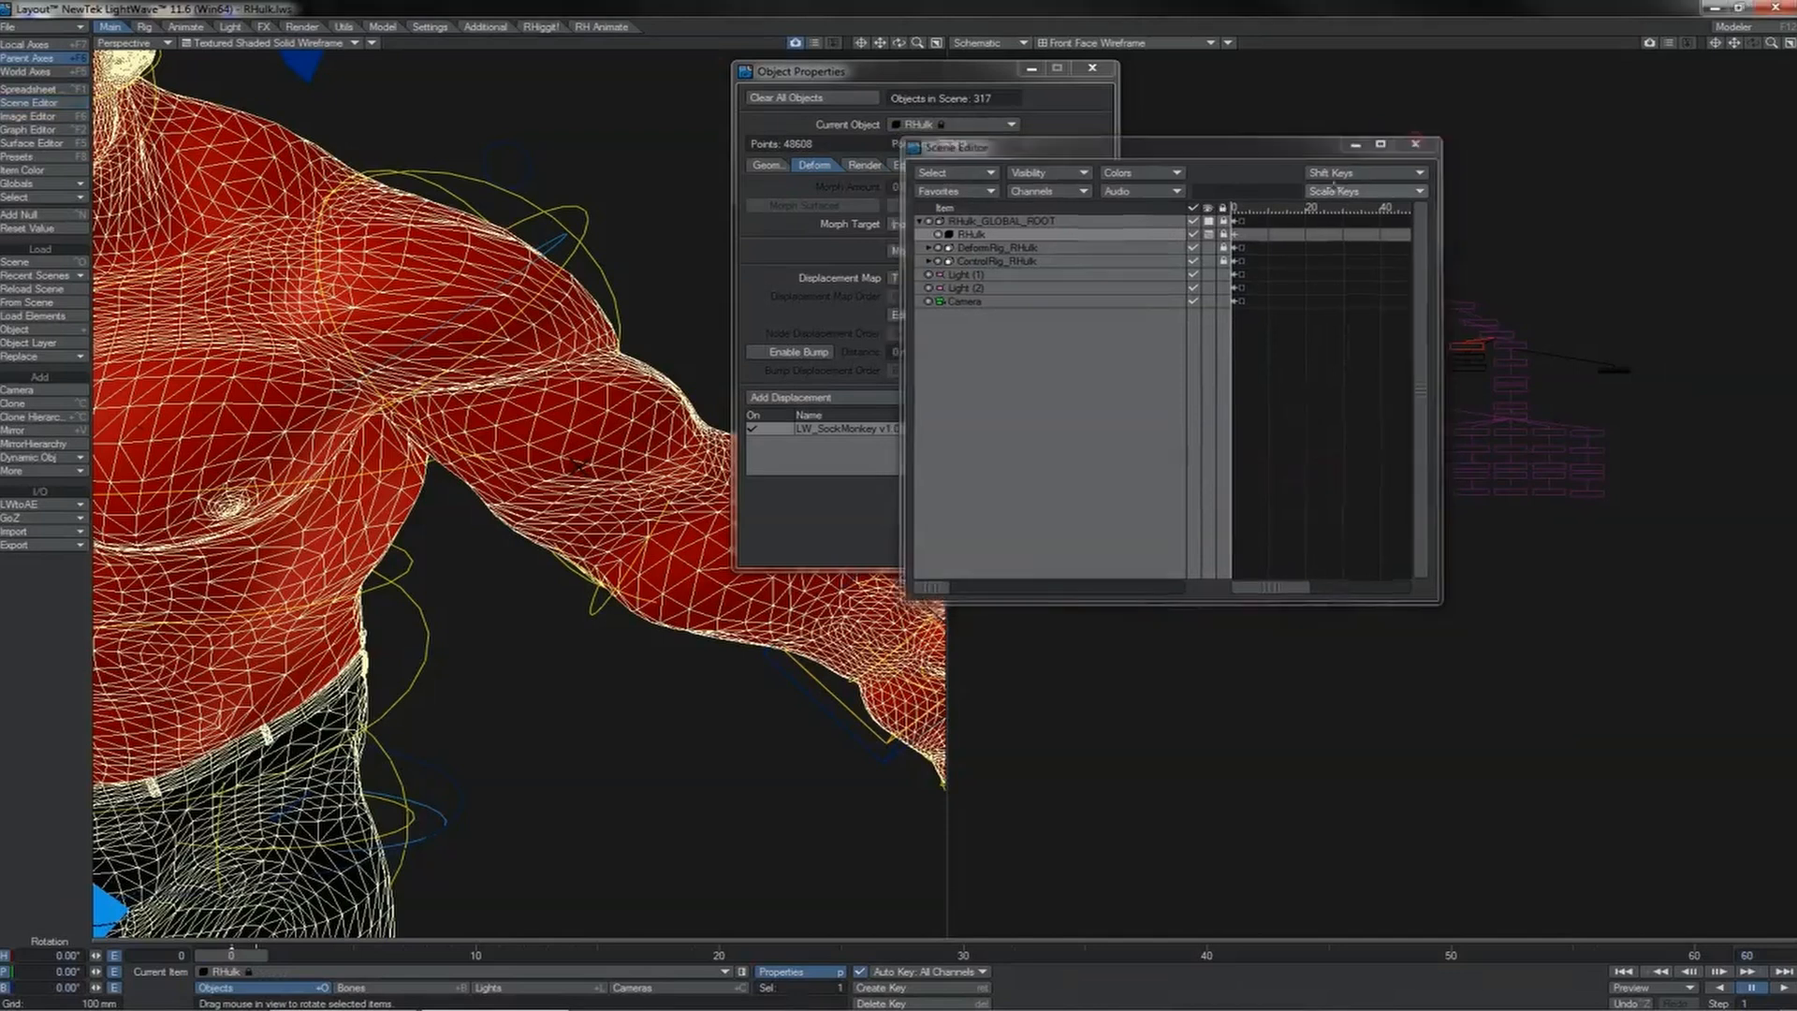
pyautogui.click(1416, 141)
pyautogui.click(760, 430)
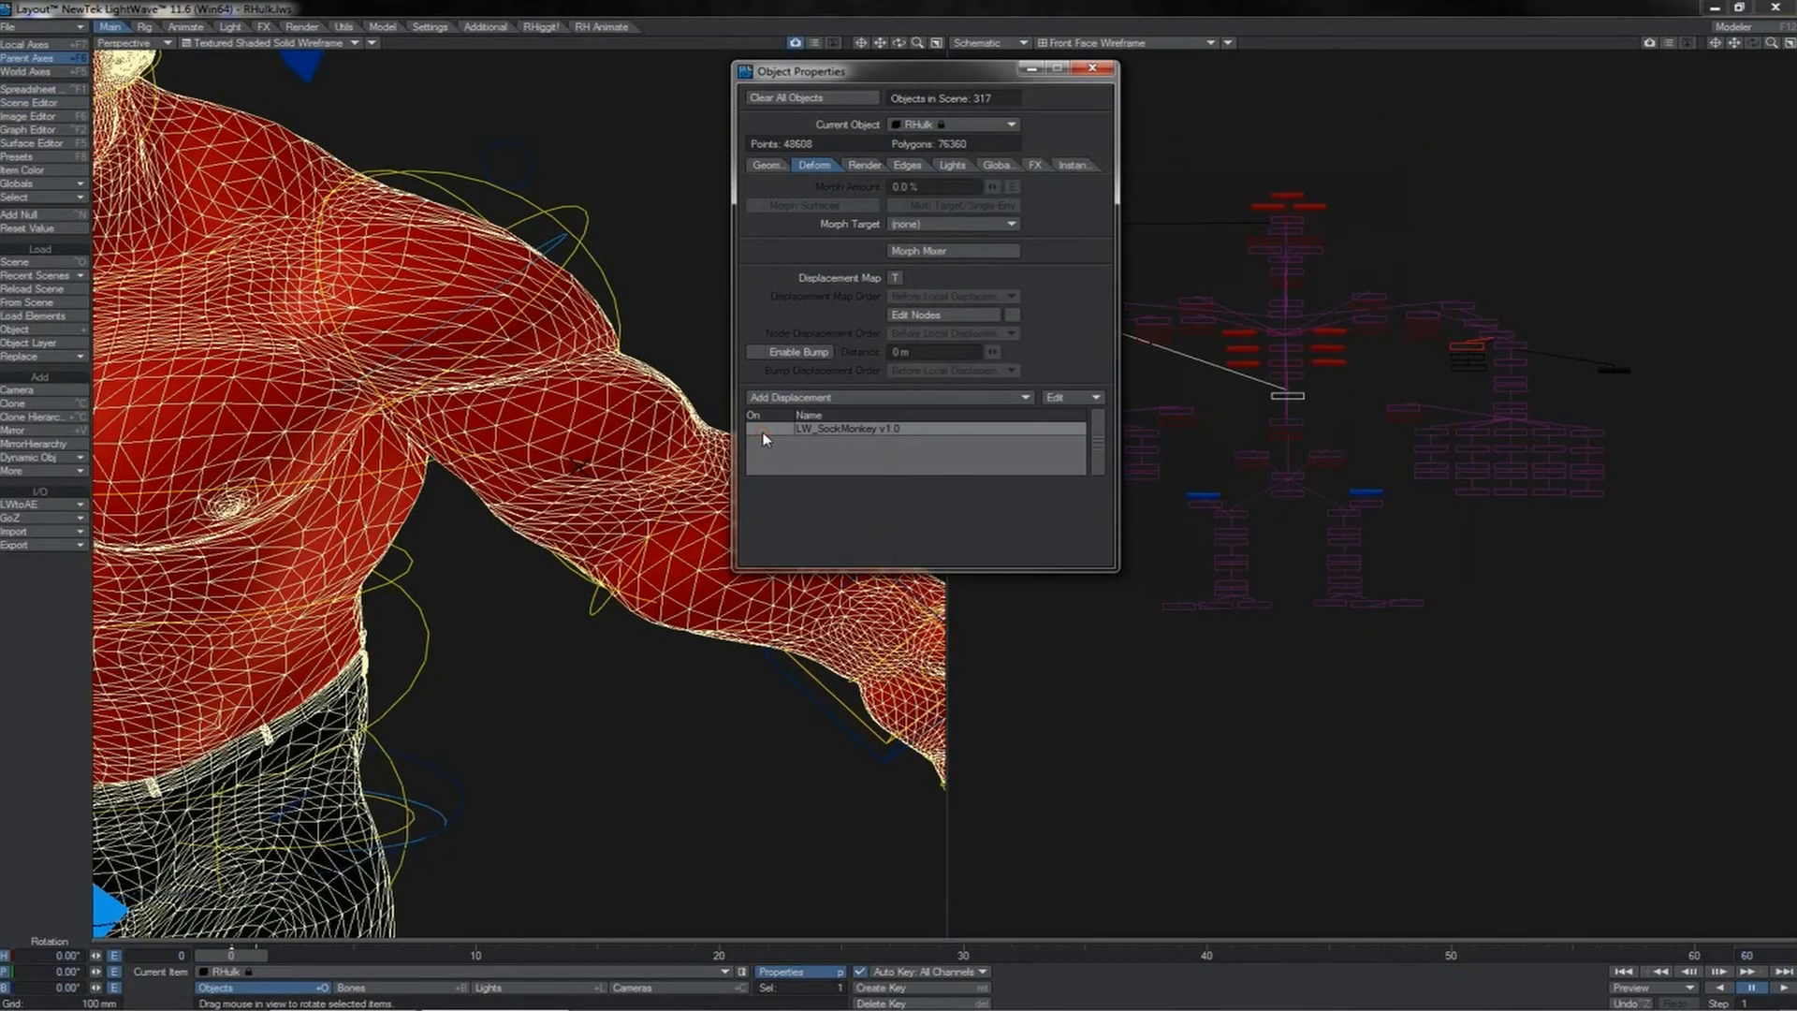
pyautogui.click(762, 432)
pyautogui.click(762, 432)
pyautogui.click(762, 433)
pyautogui.press('p')
# - Try moving the Bicep control item to about 173.6 mm on Z, and undo both this move and the shoulder rotation
pyautogui.click(1615, 368)
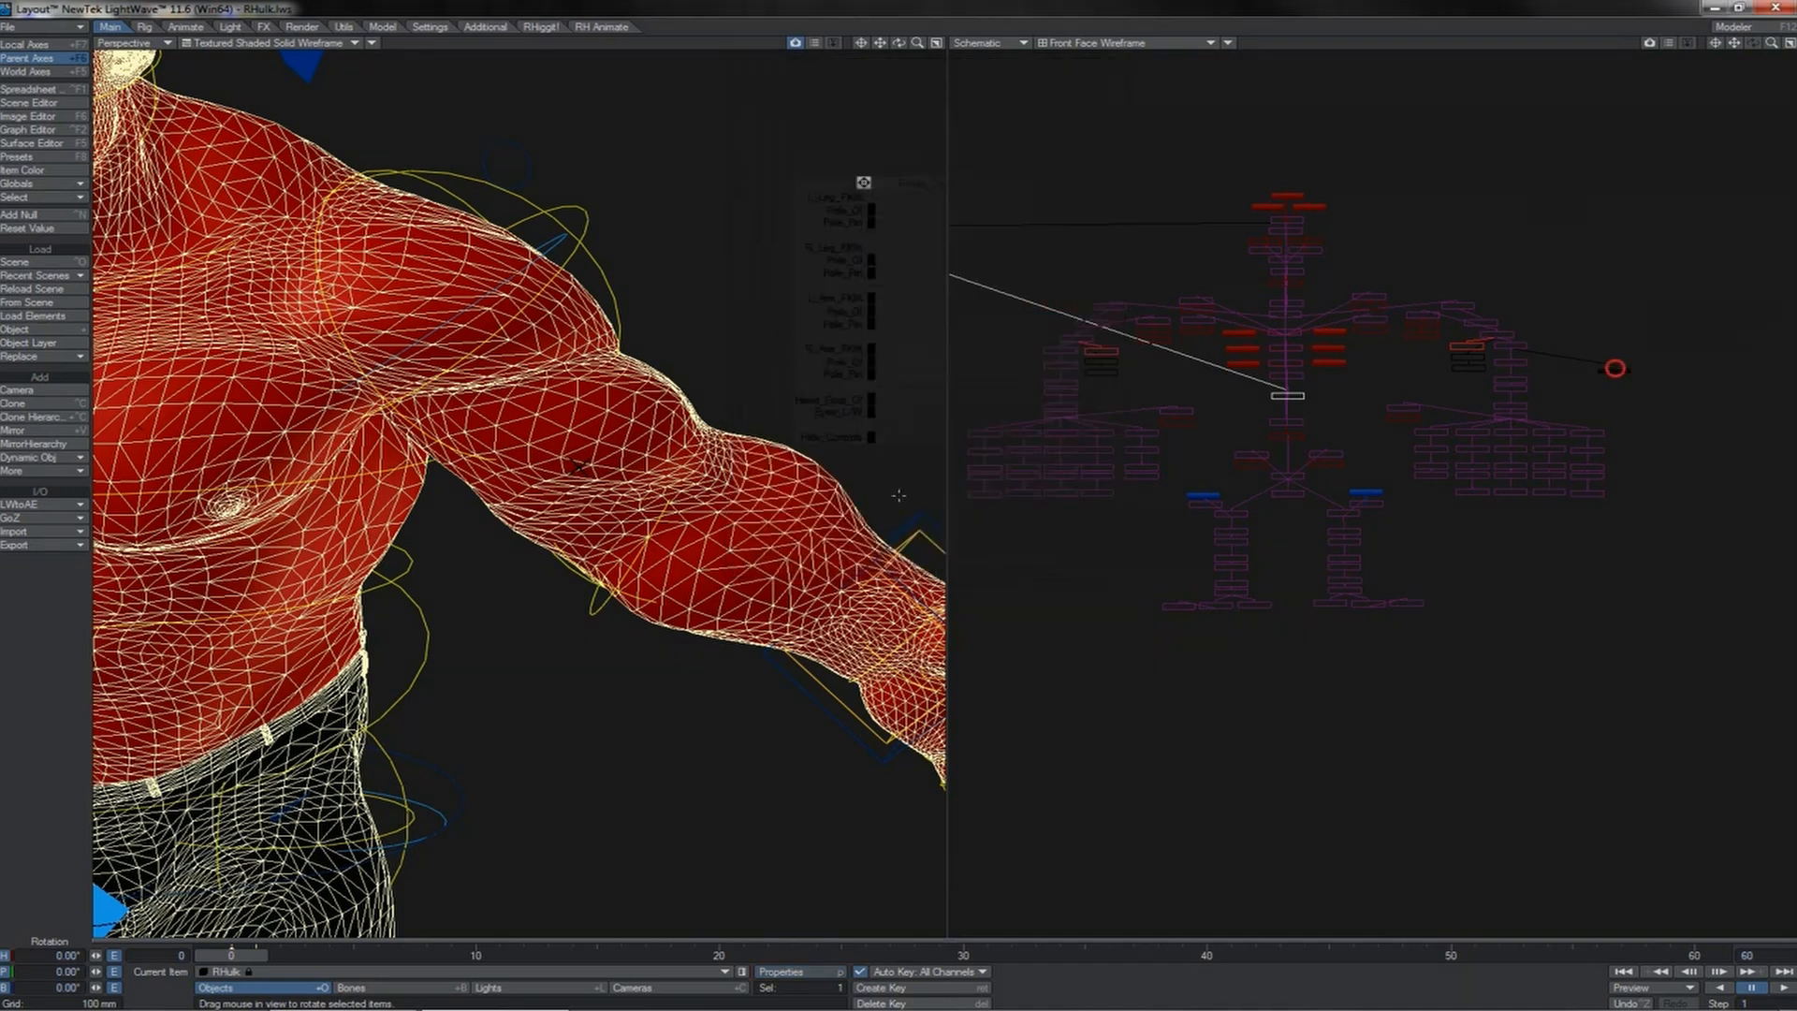
pyautogui.press('t')
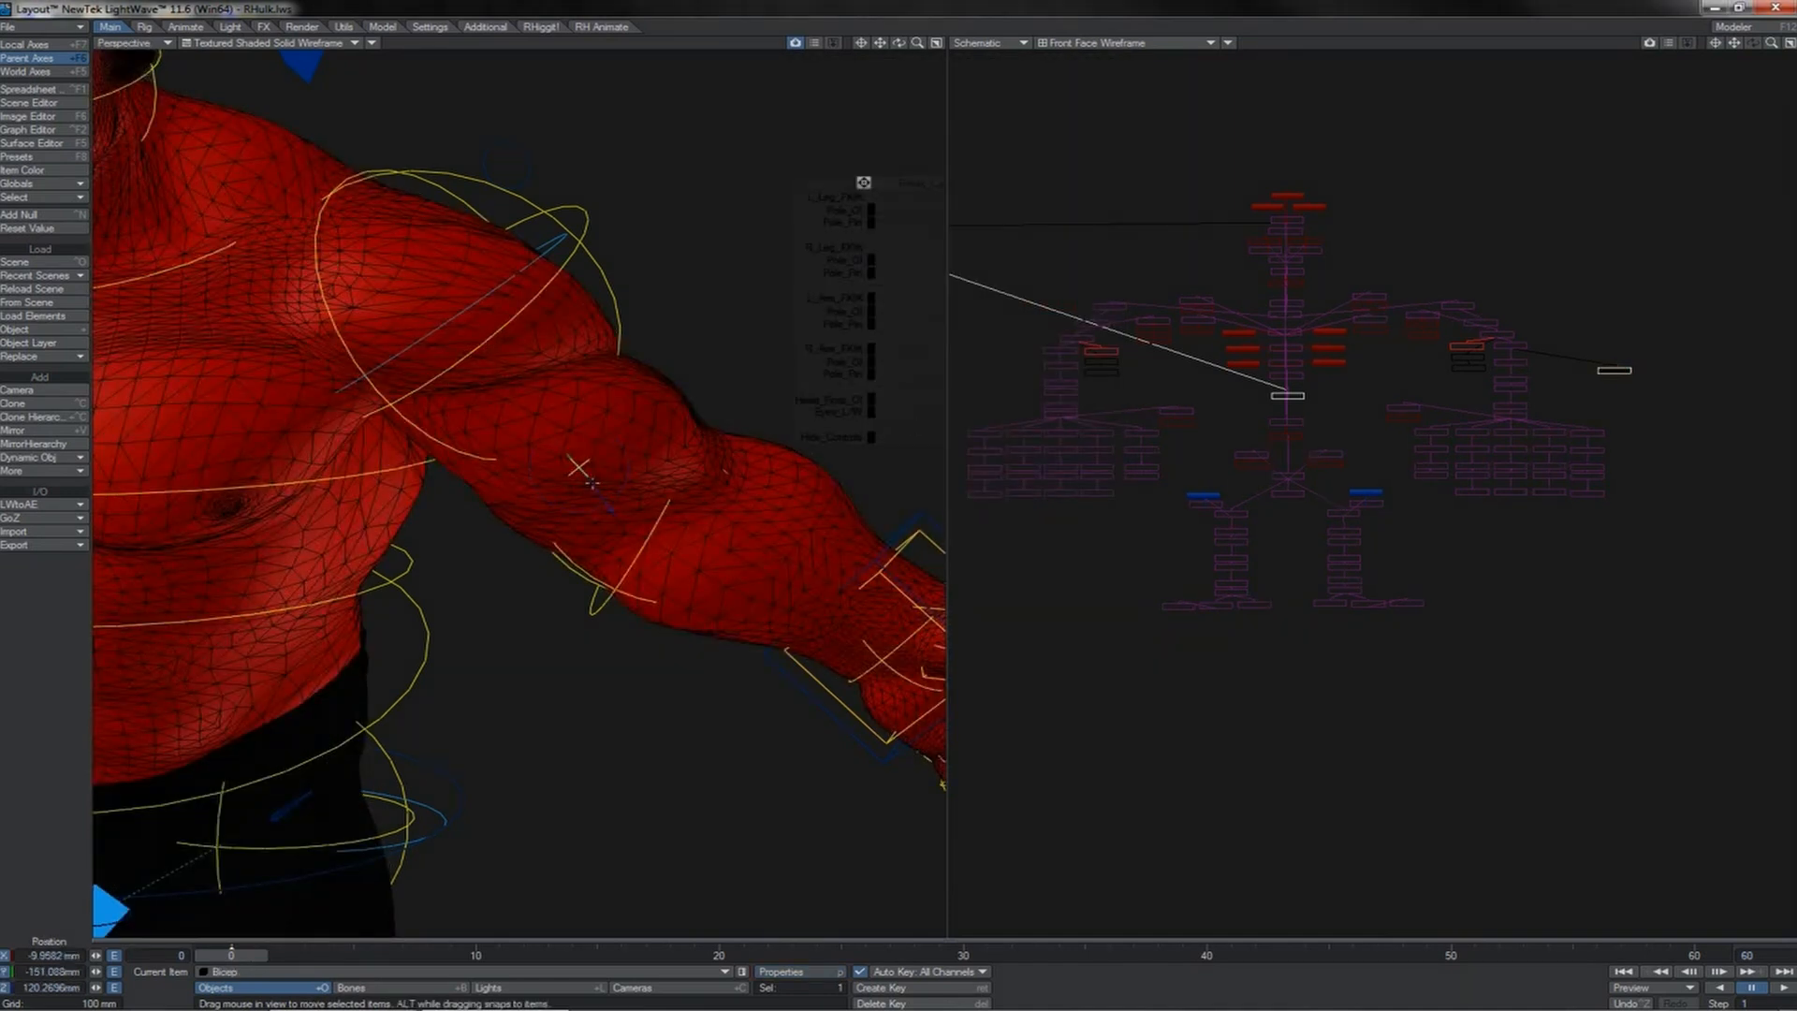
pyautogui.click(614, 509)
pyautogui.moveTo(615, 509); pyautogui.dragTo(643, 545)
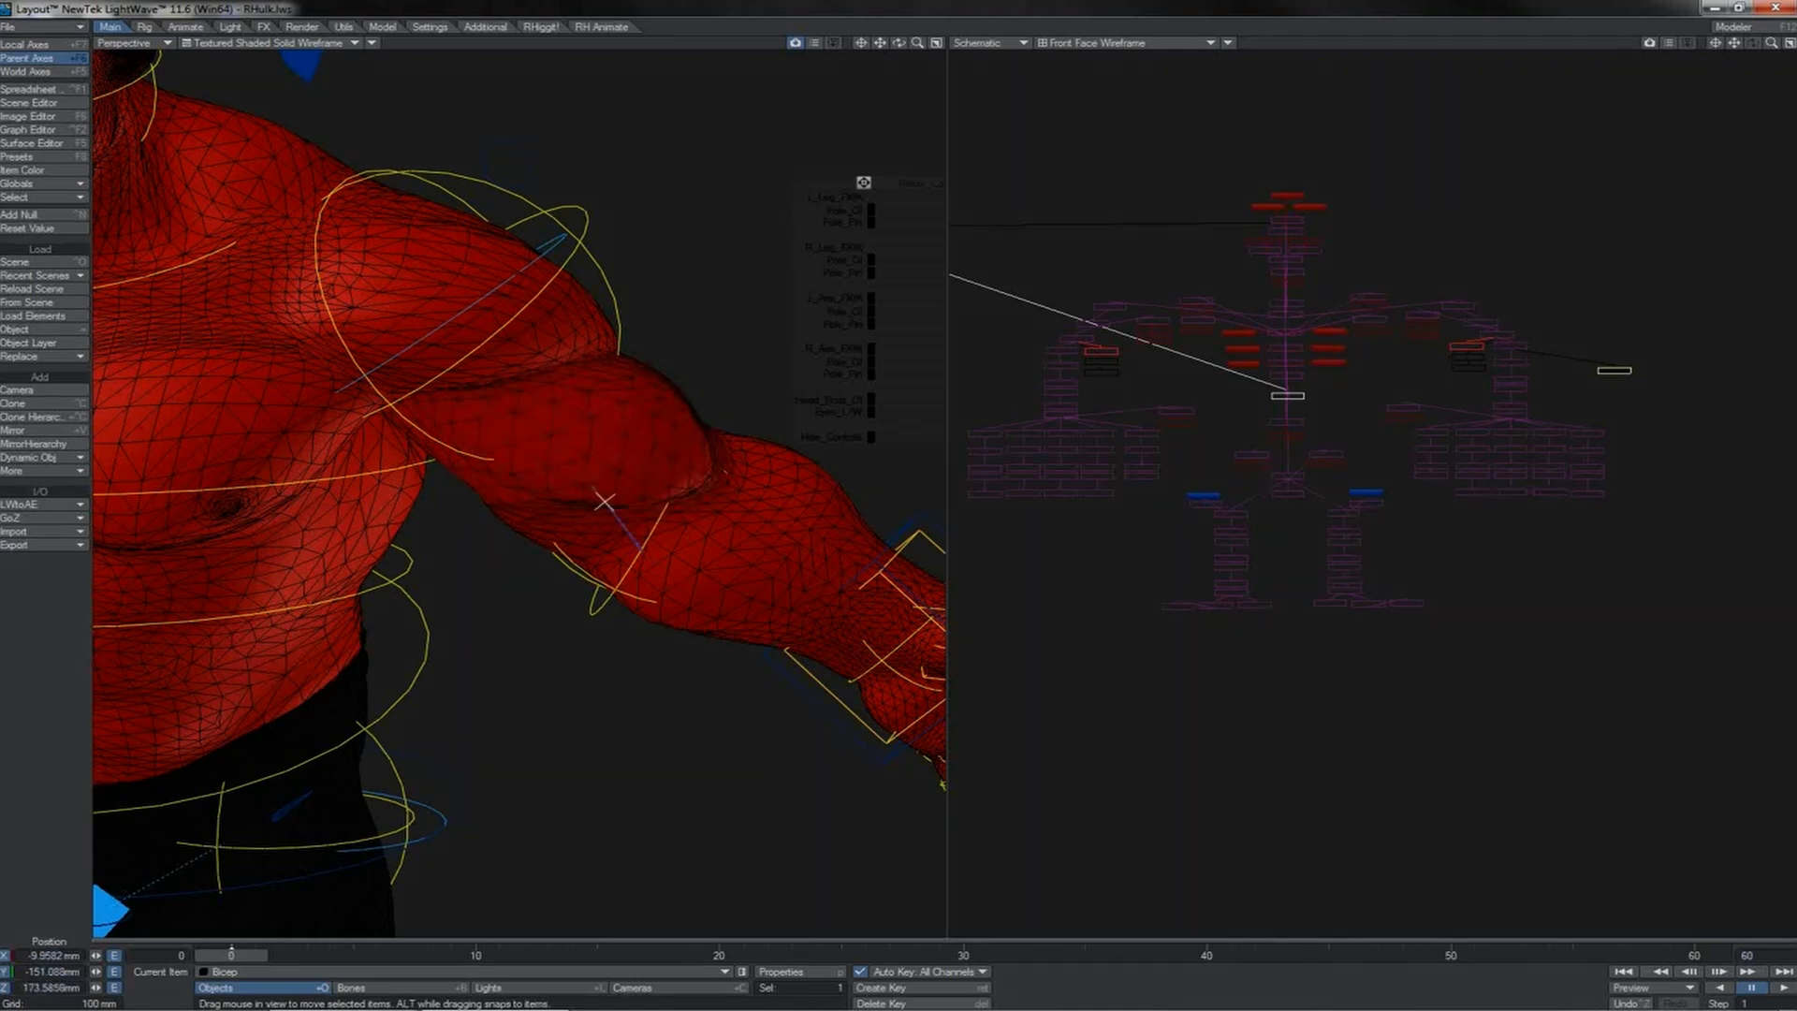
pyautogui.hotkey('ctrl', 'z')
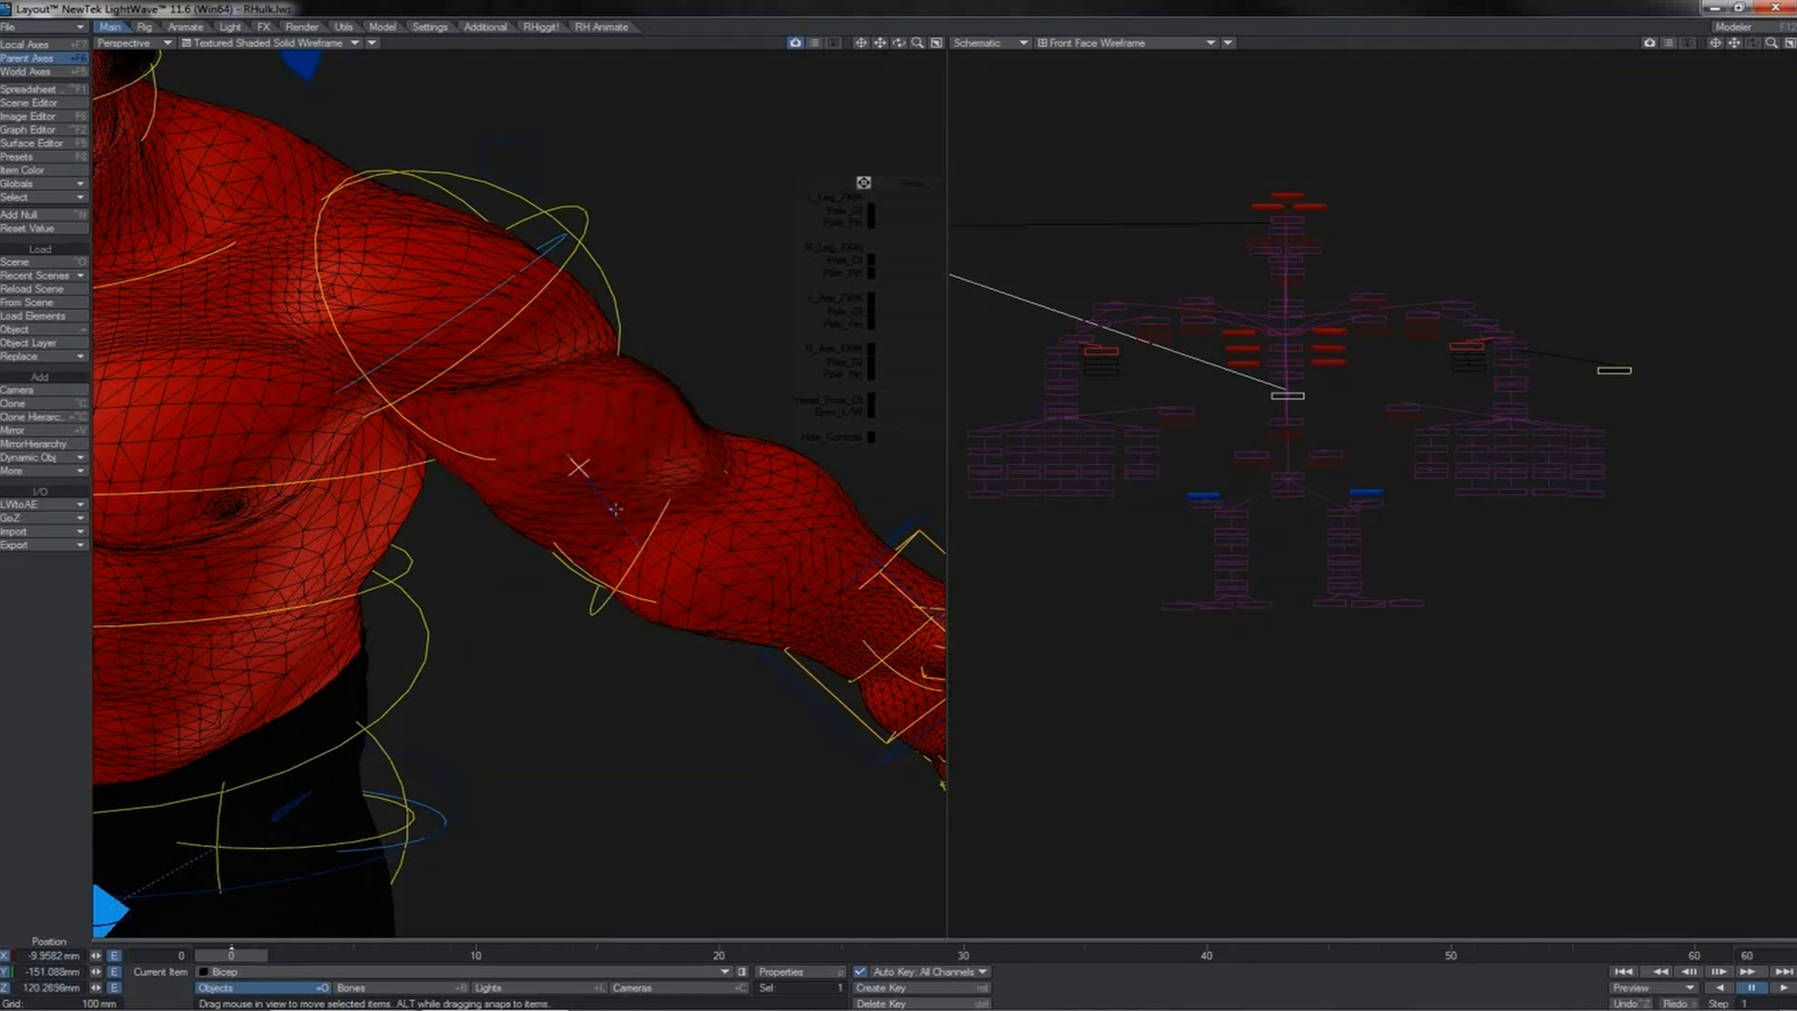
pyautogui.hotkey('ctrl', 'z')
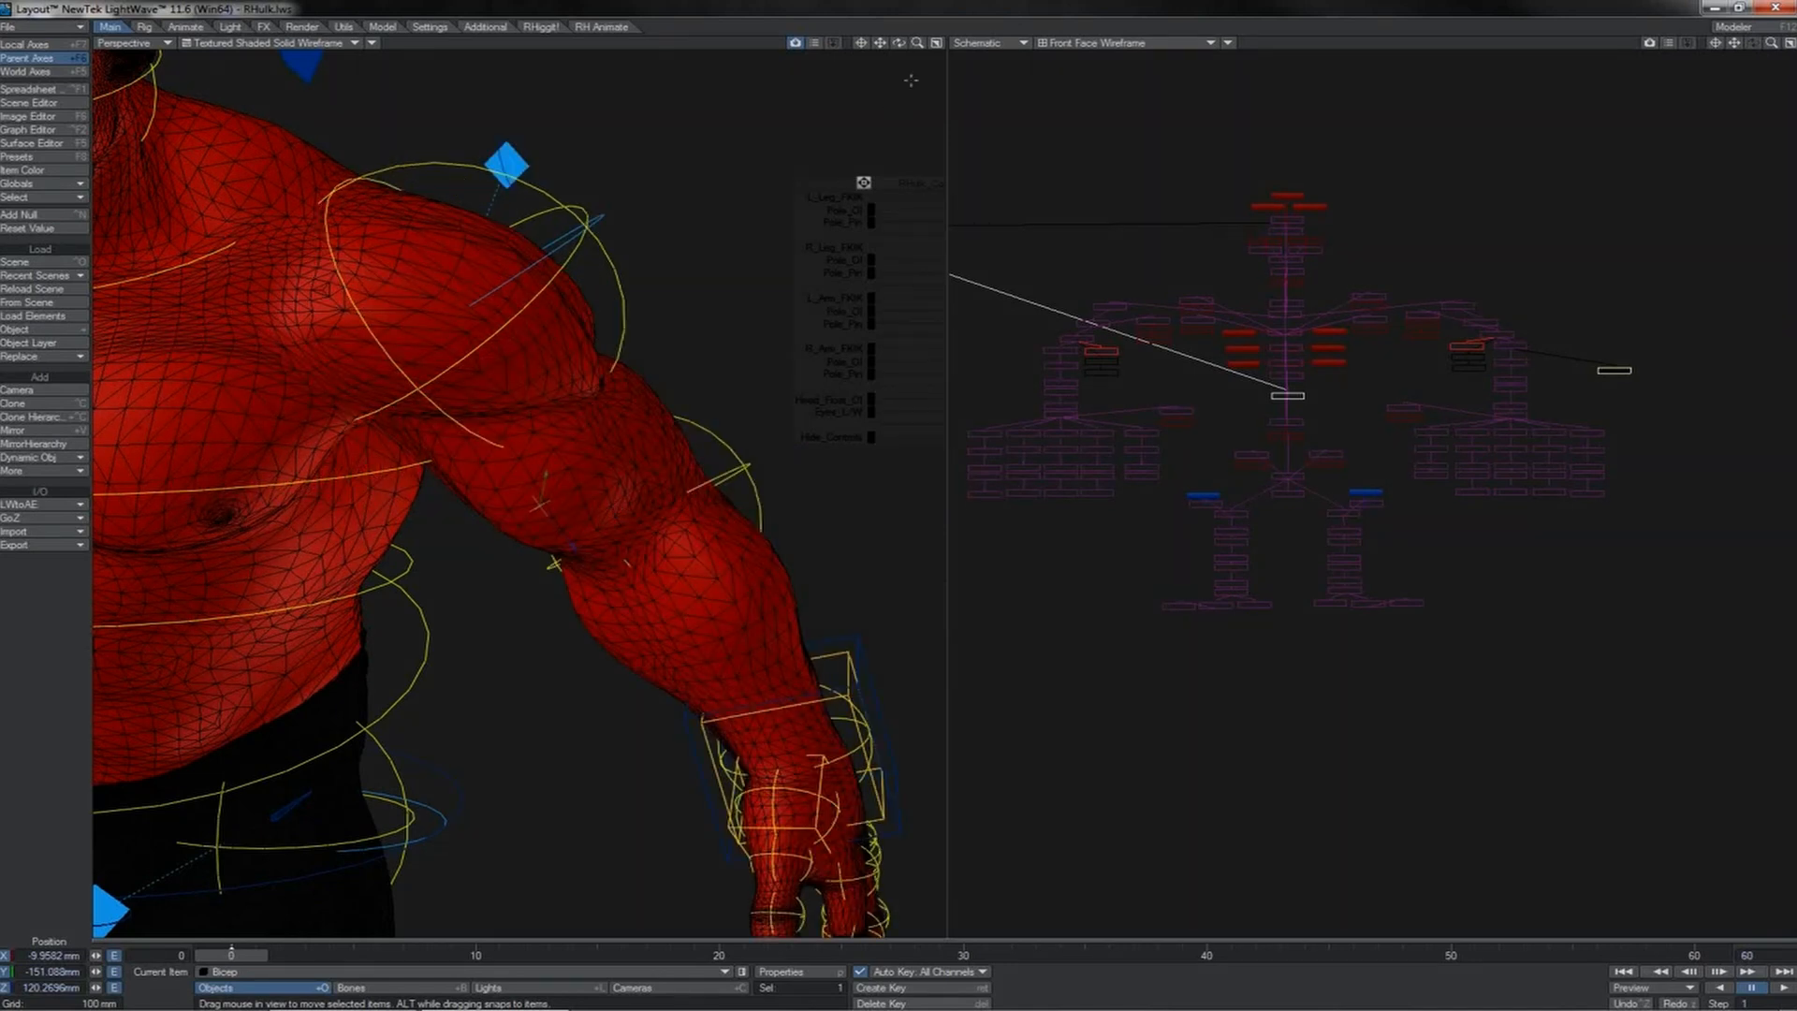
# - Rotate the L_Elbow_RHulk control to a heading of about 92.4° to bend the forearm
pyautogui.moveTo(899, 43); pyautogui.dragTo(830, 486)
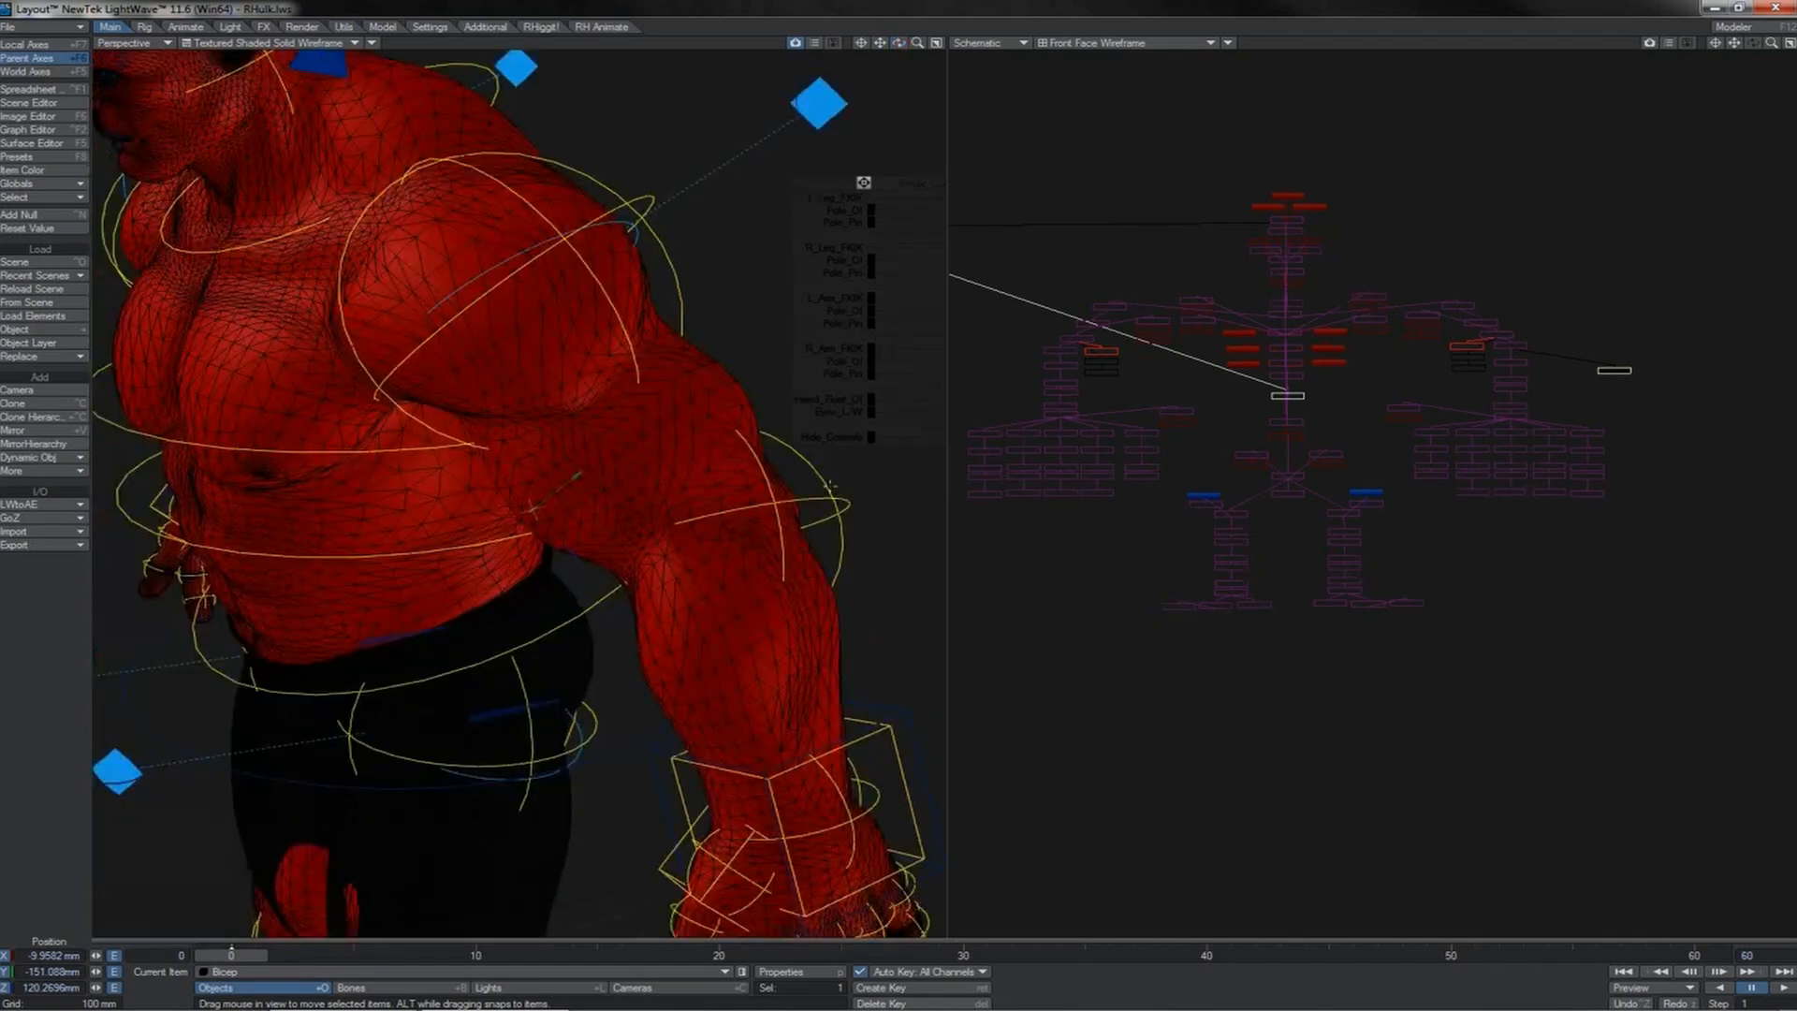
pyautogui.press('m')
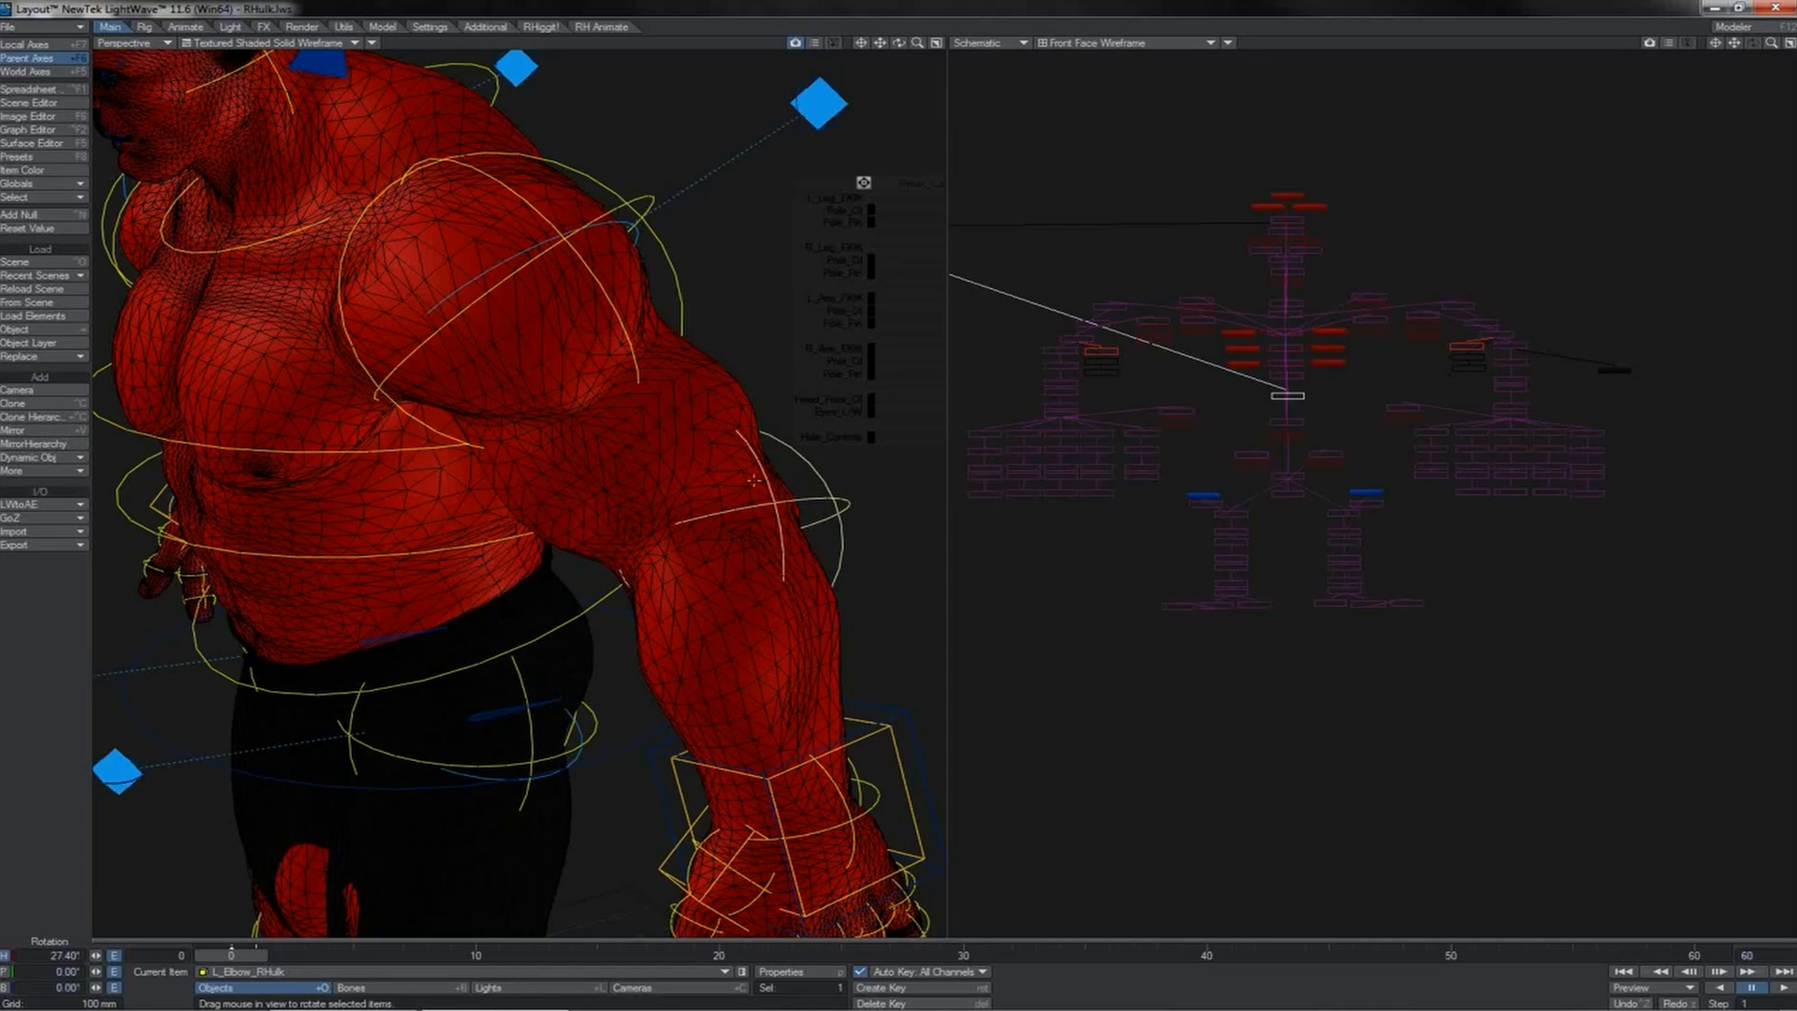
pyautogui.moveTo(753, 480); pyautogui.dragTo(897, 496)
pyautogui.moveTo(901, 43); pyautogui.dragTo(898, 496)
pyautogui.moveTo(602, 554); pyautogui.dragTo(498, 554)
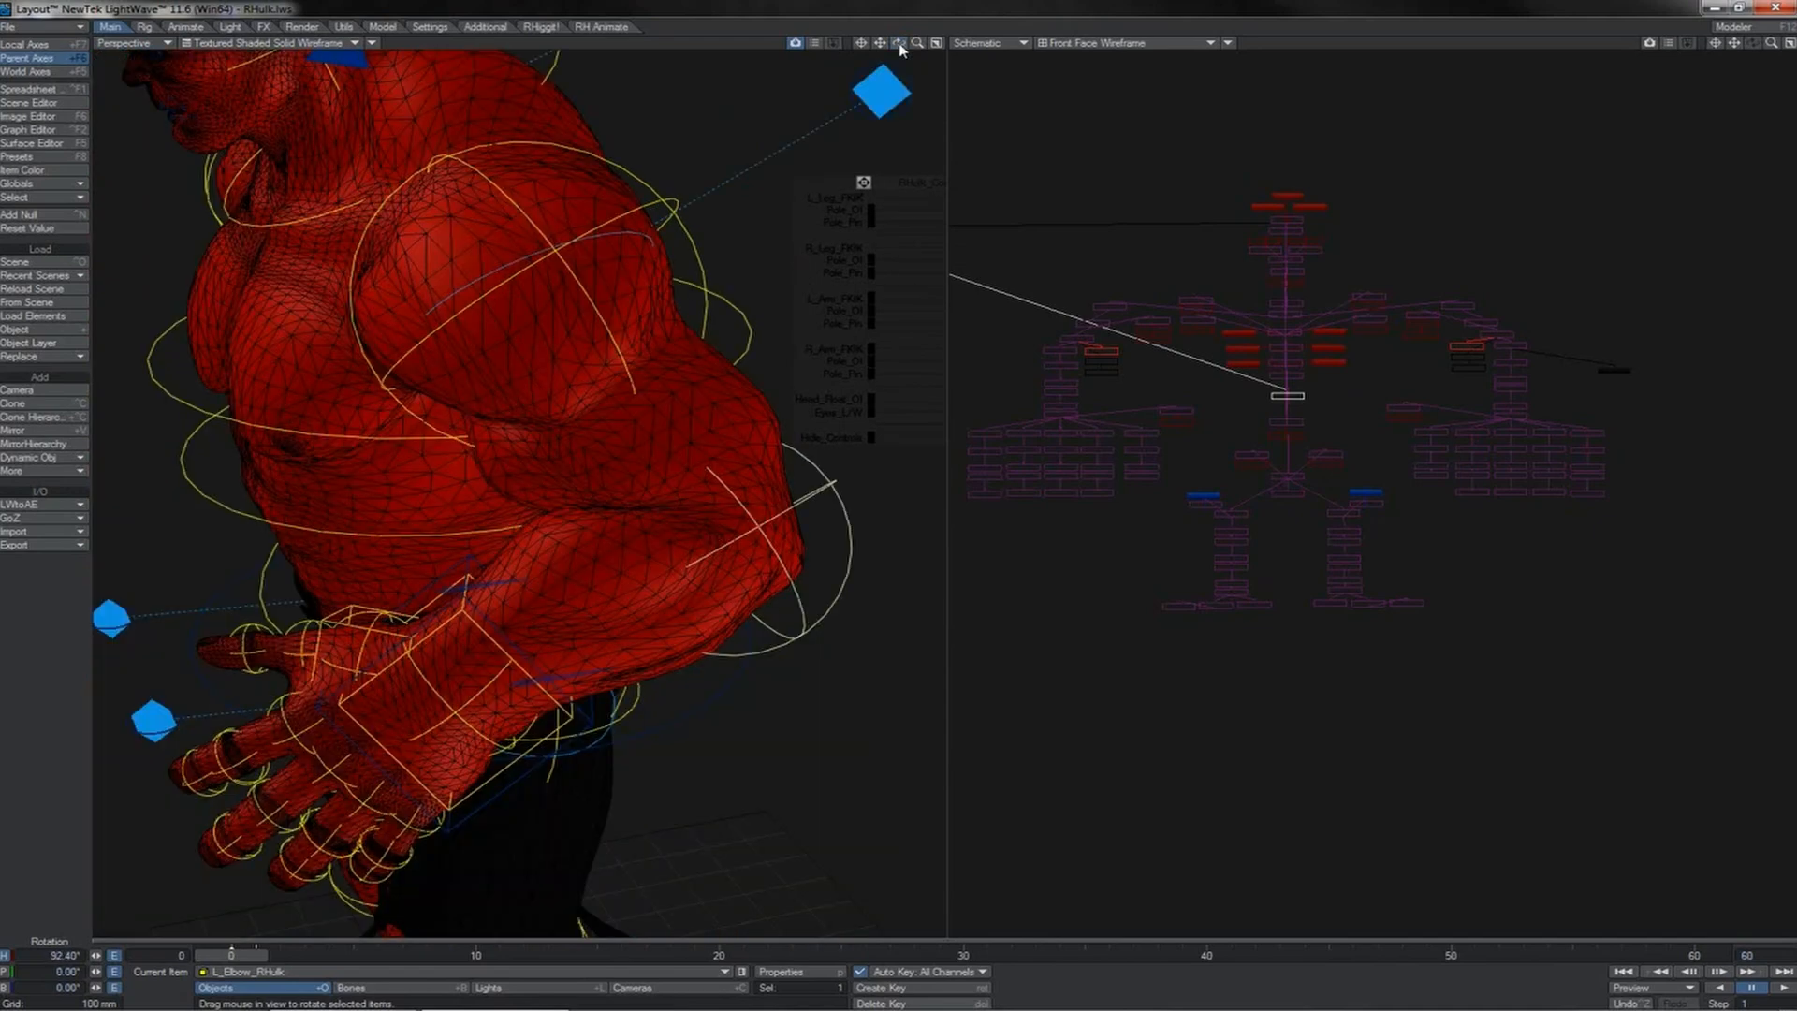